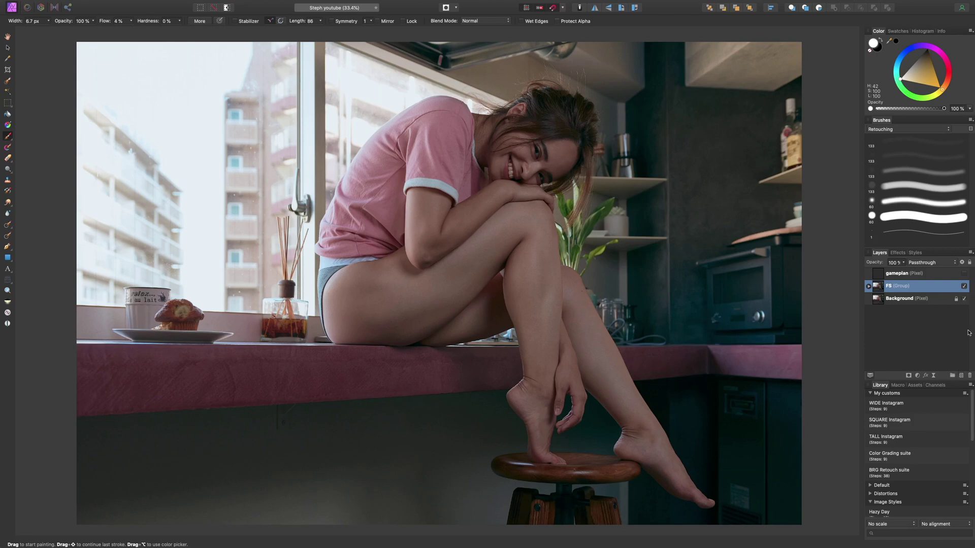
Step: Compare the photo with the FS group hidden and shown, examining the whole image and the wall below the counter up close
click(964, 287)
click(964, 287)
click(964, 287)
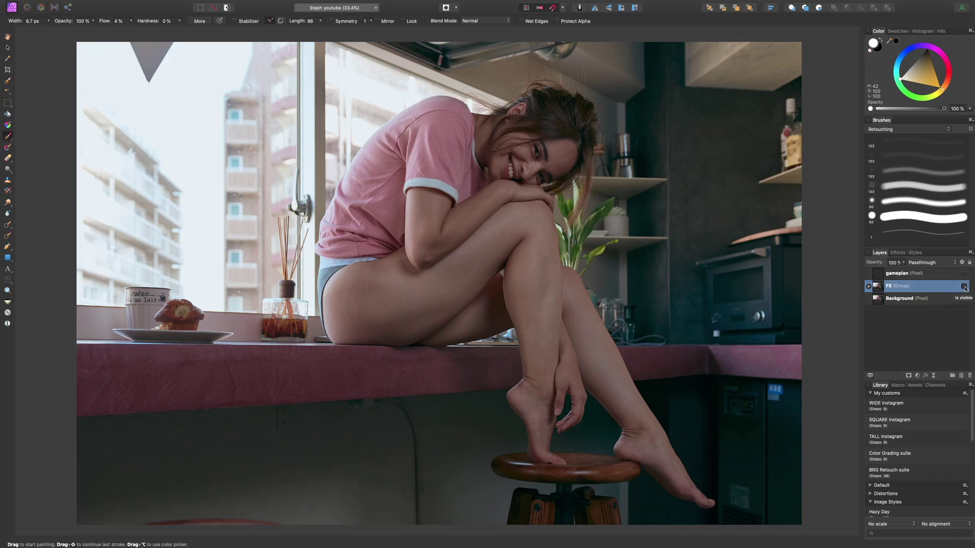
click(964, 287)
key(super+plus)
key(super+plus)
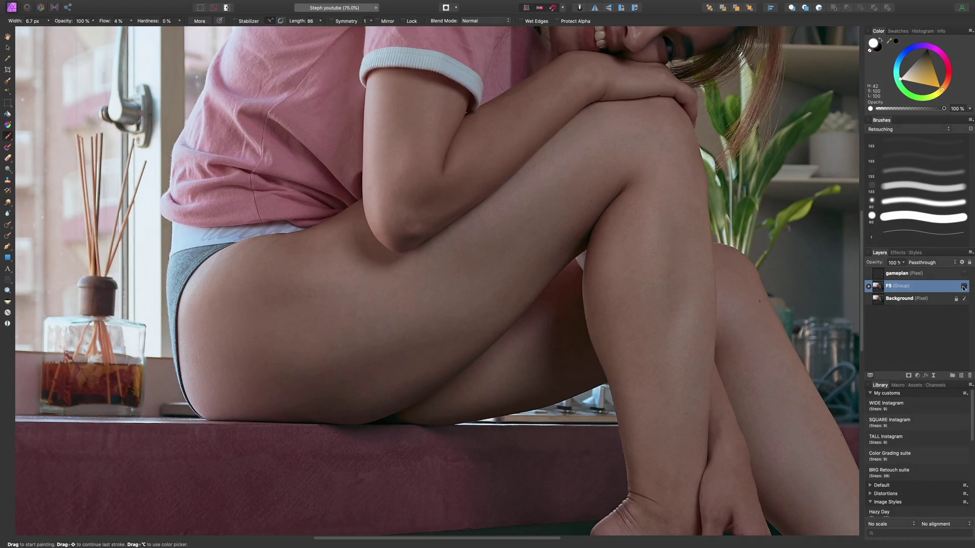
scroll(545, 295, down, 15)
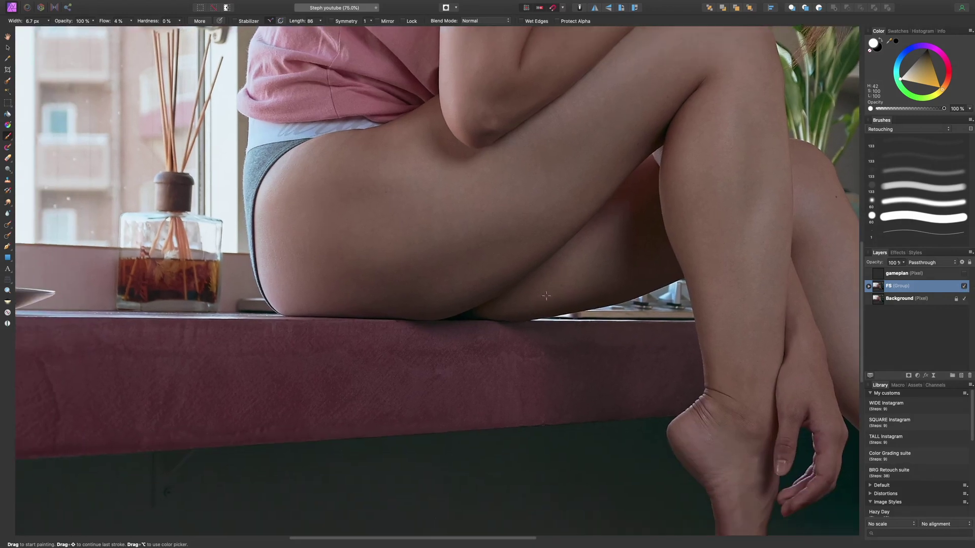
scroll(546, 296, left, 3)
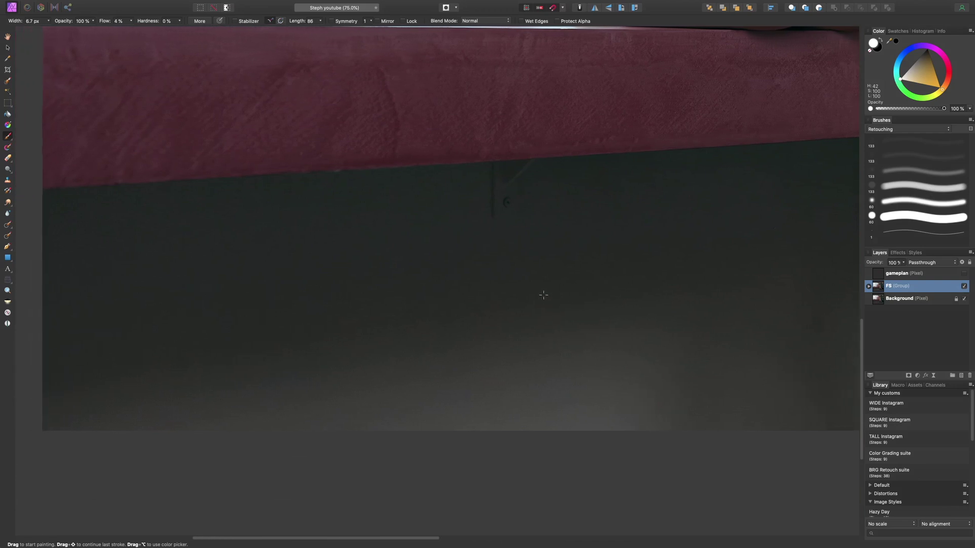
click(964, 287)
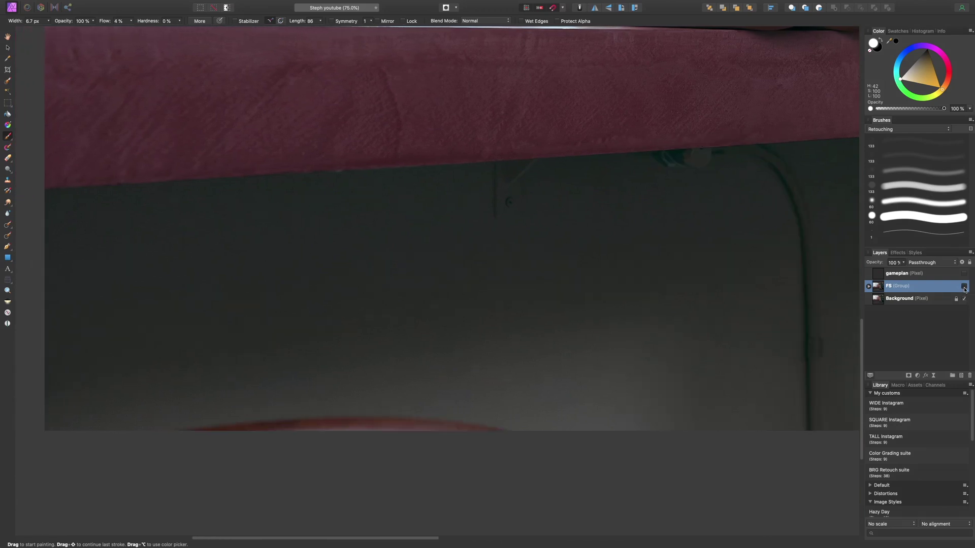
click(964, 288)
key(super+equal)
key(super+equal)
key(super+equal)
scroll(497, 446, down, 8)
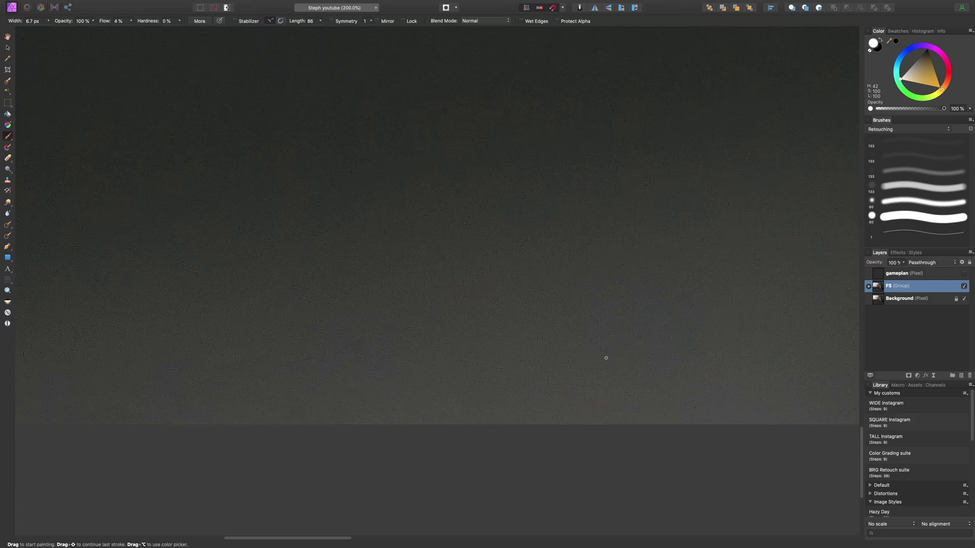
key(super+0)
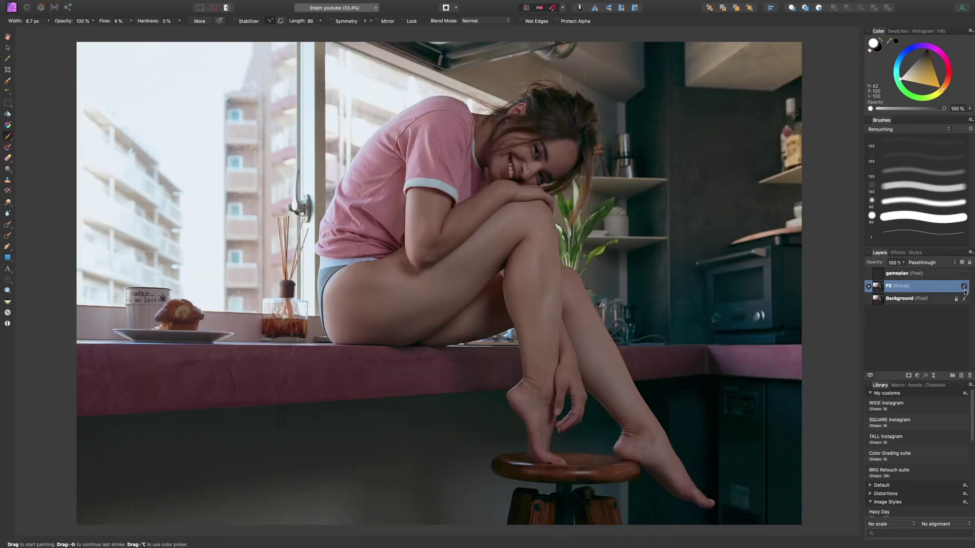
Step: Compare the face and the whole photo with the FS group off and on, and review the marks on the gameplan layer
click(964, 288)
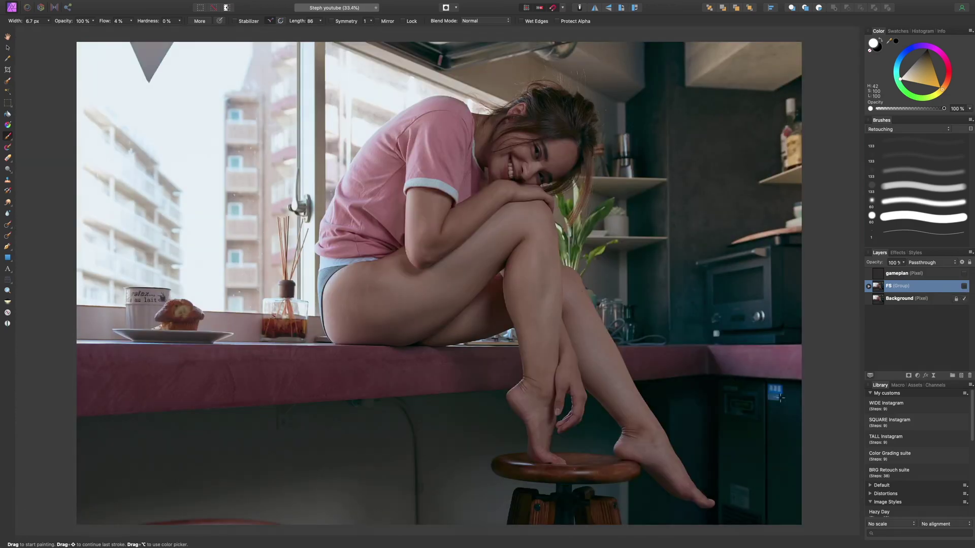
key(super+1)
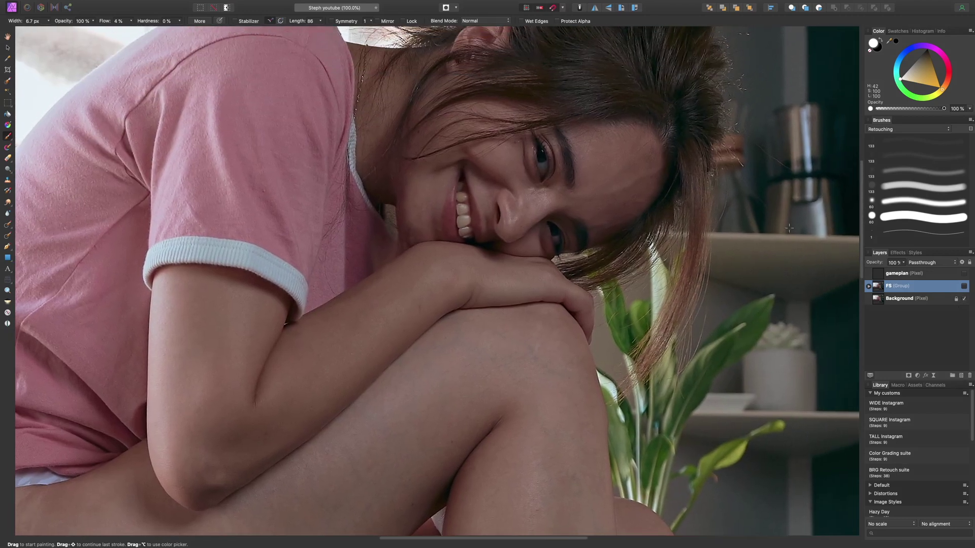
click(964, 288)
click(964, 287)
click(964, 287)
key(super+0)
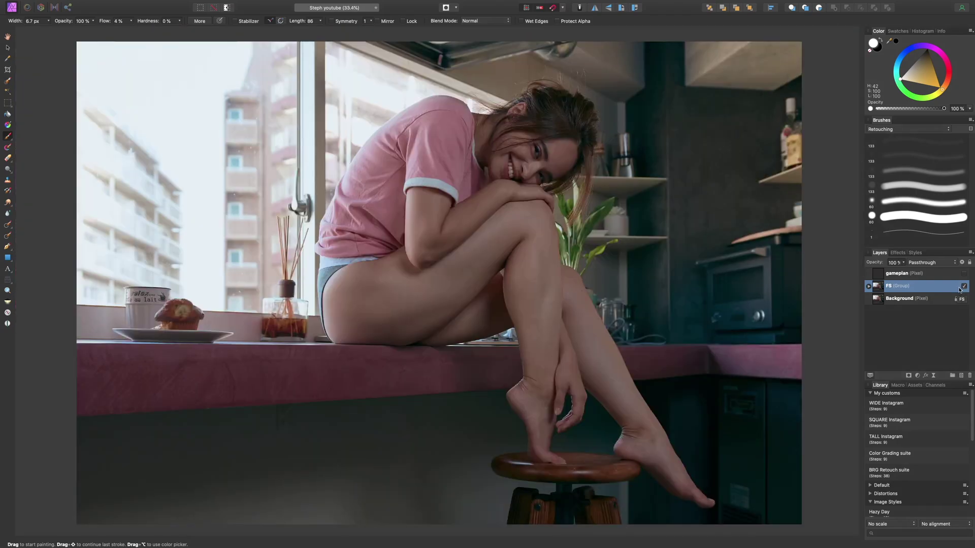
click(965, 274)
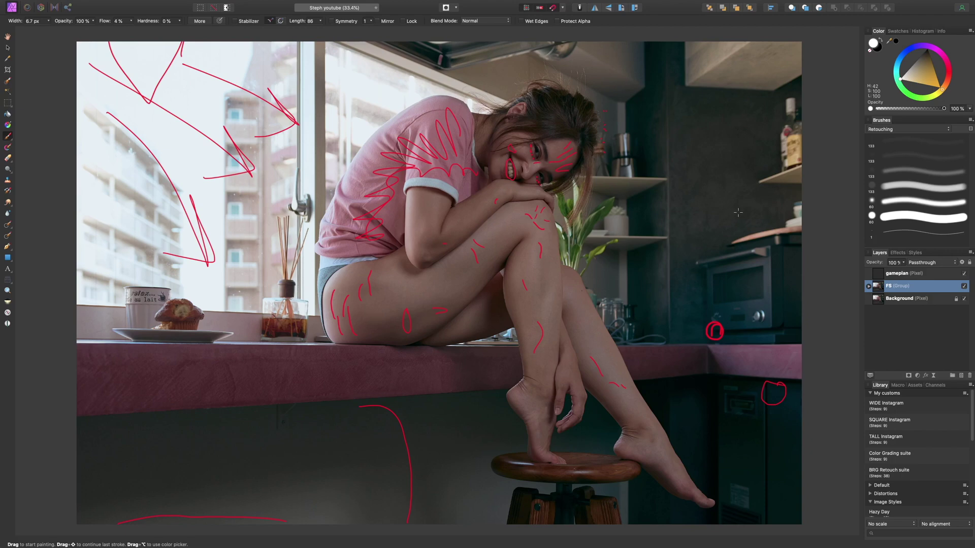
click(964, 274)
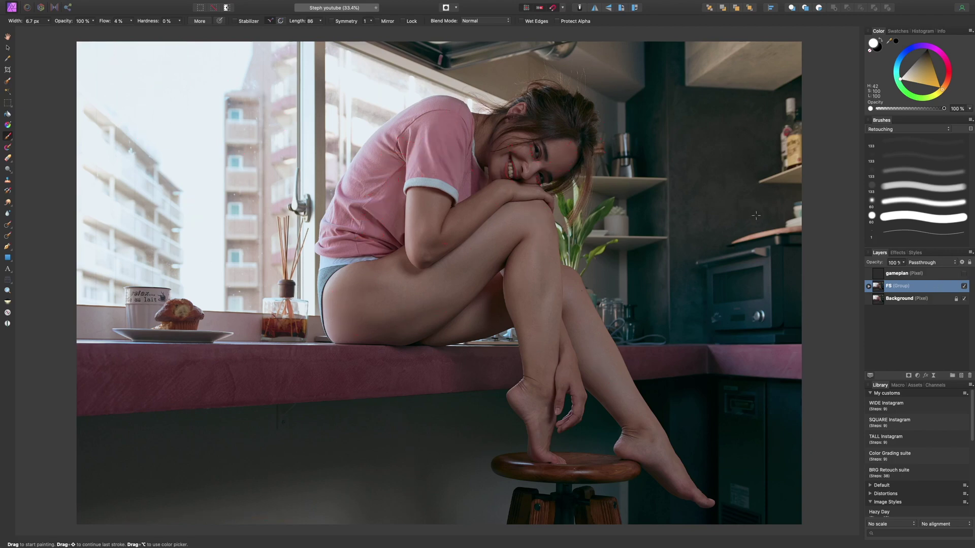
Step: Add an HSL adjustment layer above the FS group
key(super+plus)
key(super+plus)
drag(701, 51, 649, 232)
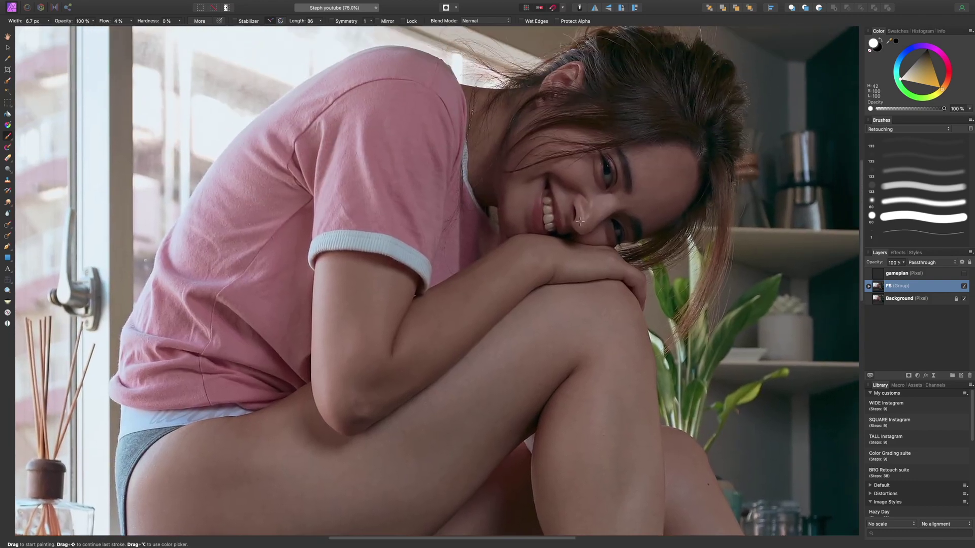
scroll(595, 221, right, 2)
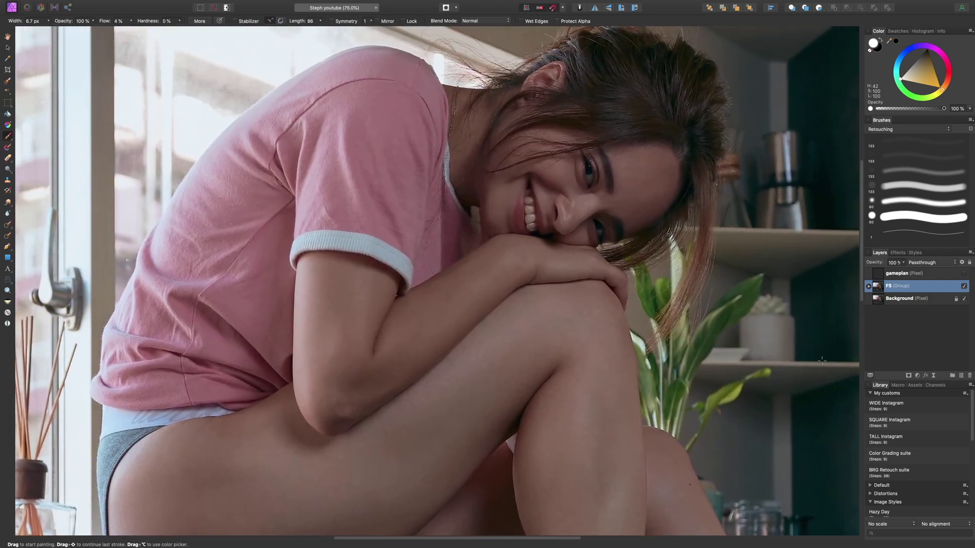
click(909, 376)
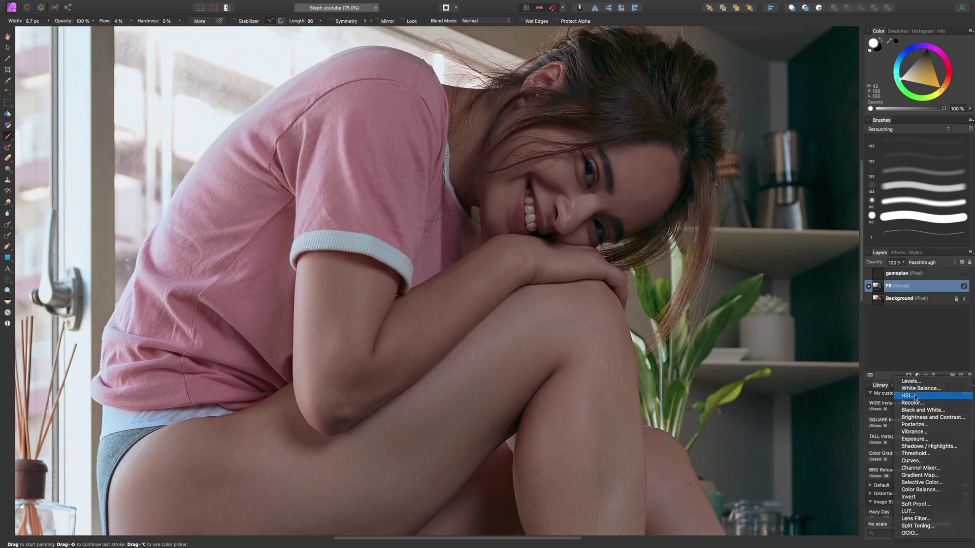
click(909, 395)
key(super+plus)
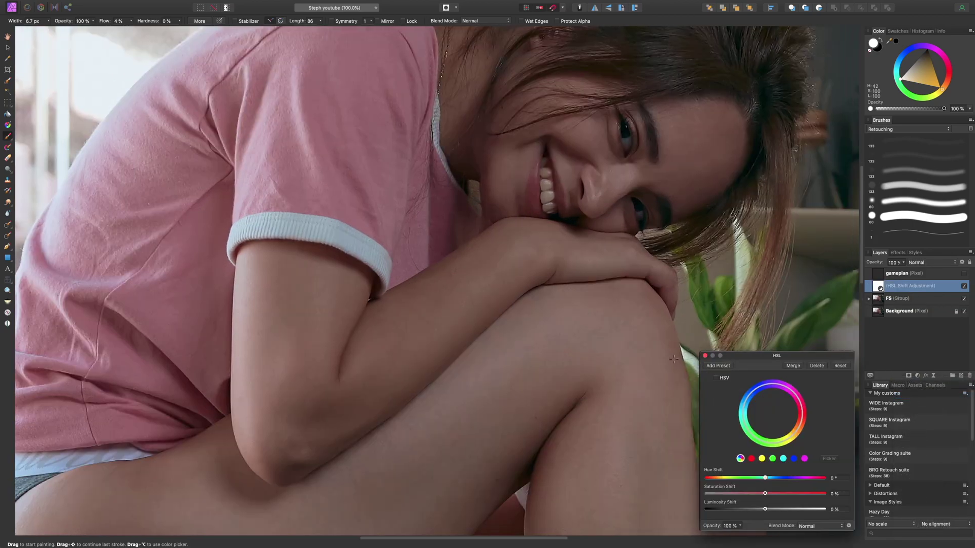
key(super+plus)
scroll(674, 359, right, 6)
scroll(674, 359, up, 3)
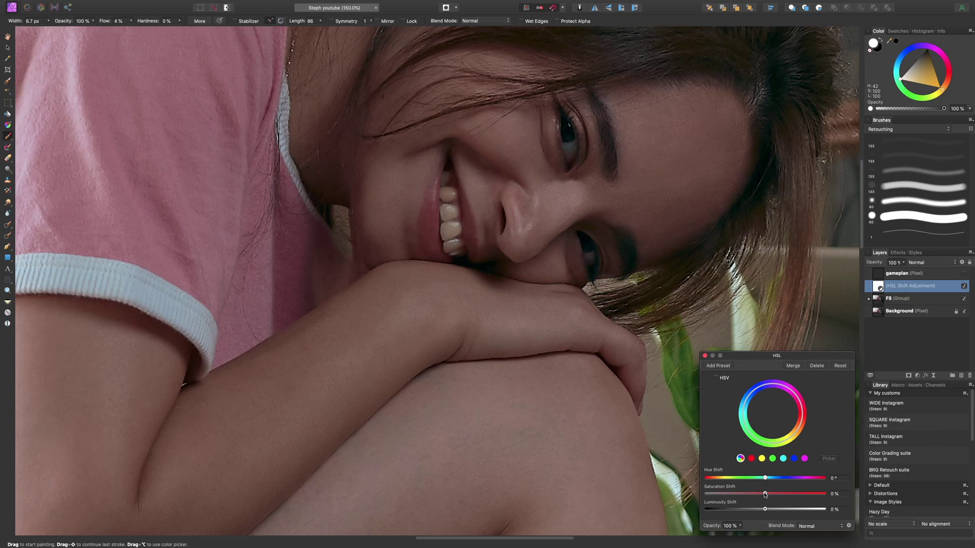
Step: Set the HSL adjustment's saturation shift to 100% and hue shift to about 130.5°, and invert its mask to hide the effect
drag(765, 494, 854, 506)
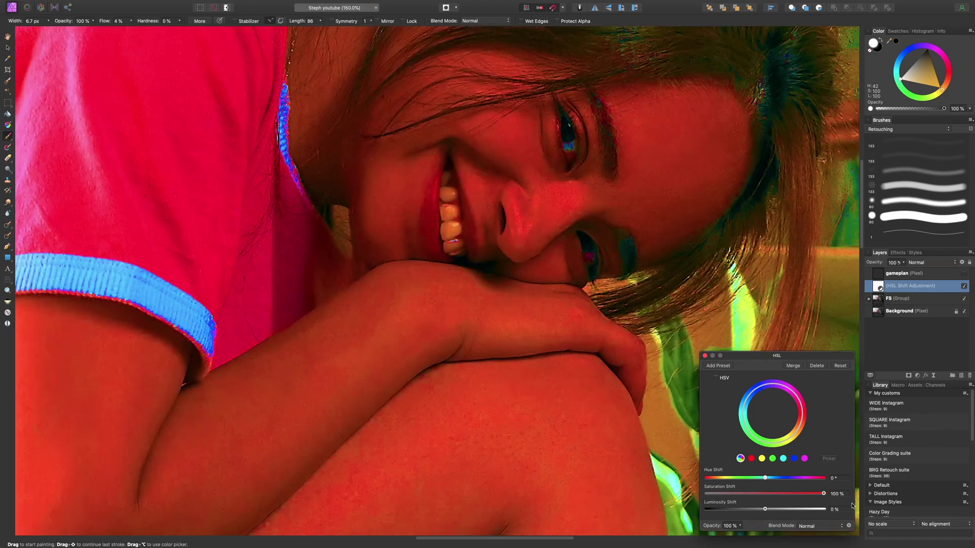
drag(765, 479, 808, 482)
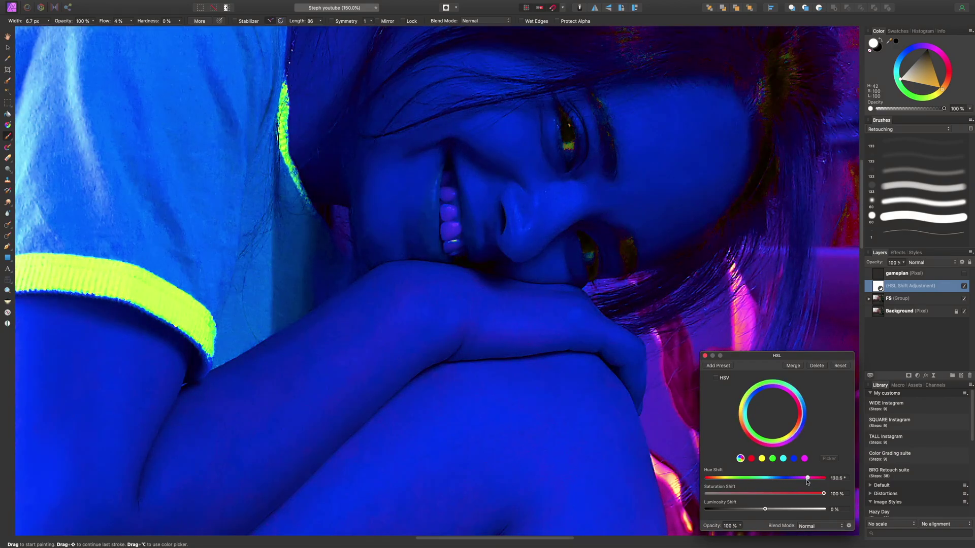
key(super+i)
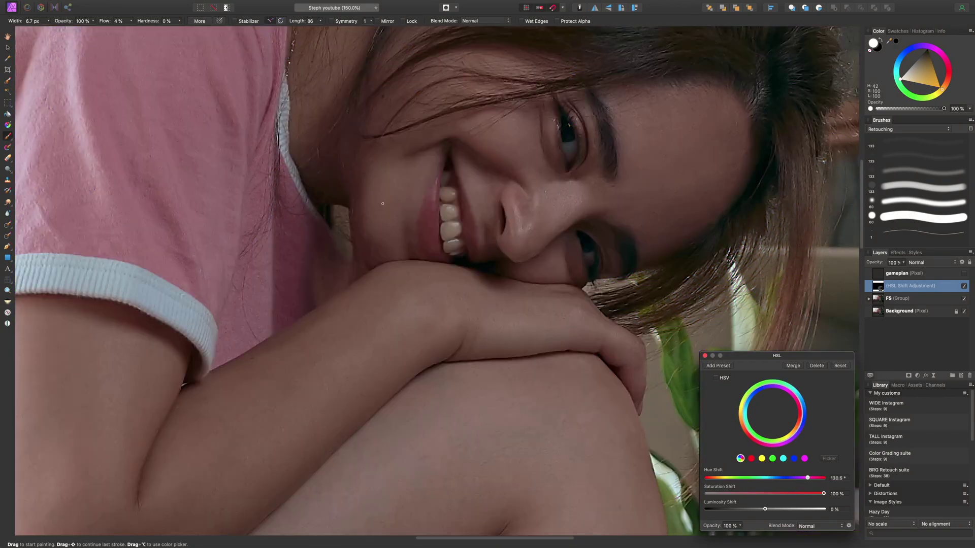
Step: With the brush flow at 100%, paint the HSL mask in white over one upper front tooth
key(super+equal)
key(super+equal)
key(super+equal)
mouse_move(360, 162)
mouse_down()
mouse_move(337, 219)
mouse_move(385, 327)
mouse_up()
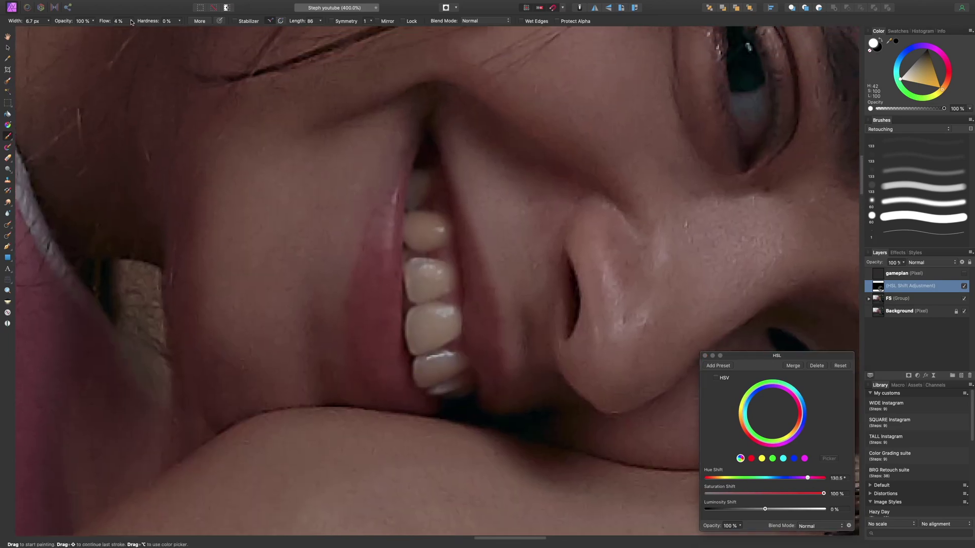
drag(131, 21, 199, 32)
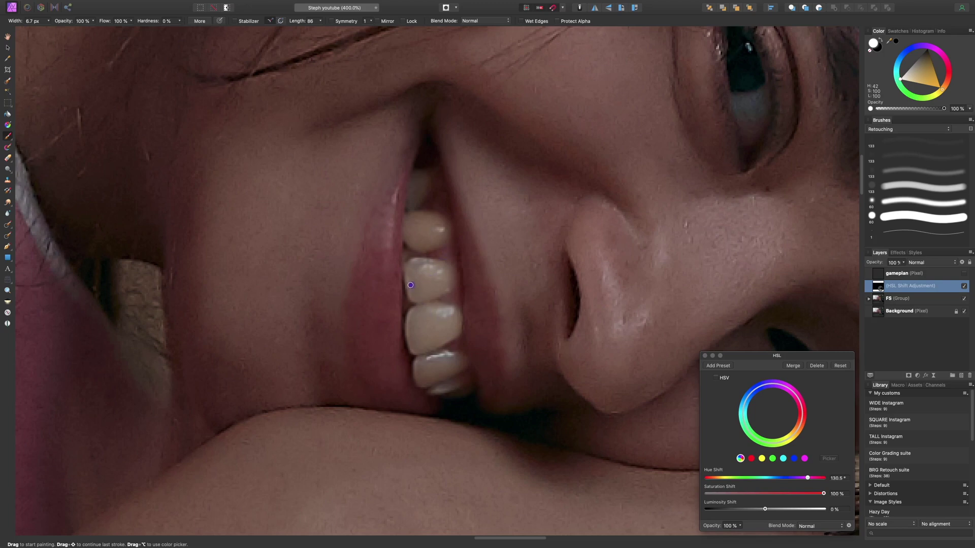
key(bracketright)
key(bracketright)
key(bracketright)
key(bracketright)
key(bracketright)
mouse_move(441, 273)
mouse_down()
mouse_move(415, 264)
mouse_move(407, 274)
mouse_move(414, 296)
mouse_move(445, 289)
mouse_move(448, 273)
mouse_move(433, 267)
mouse_move(431, 280)
mouse_move(437, 274)
mouse_up()
key(bracketleft)
key(bracketleft)
key(bracketright)
key(bracketright)
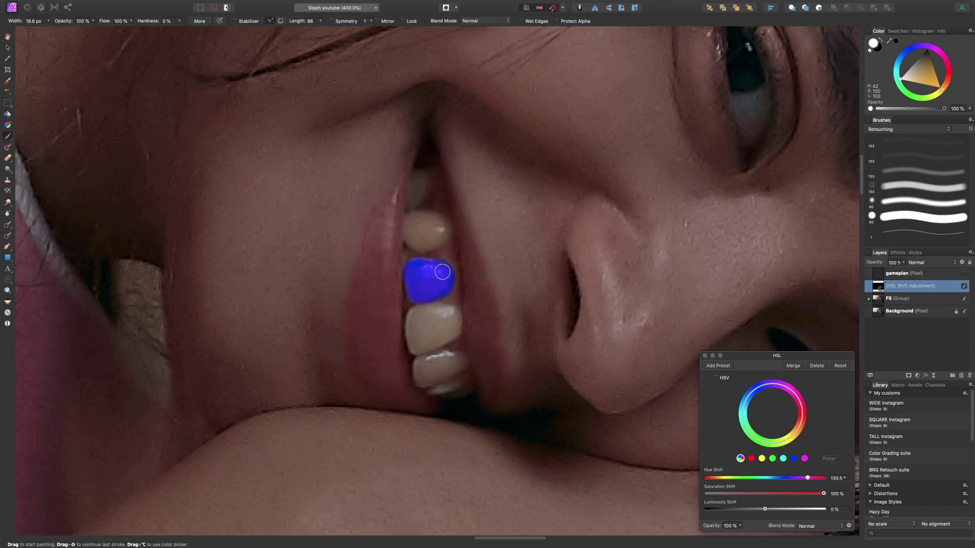
Step: Paint the HSL mask over the neighbouring front teeth, adapting the brush width to each tooth
mouse_move(436, 223)
mouse_down()
mouse_move(413, 238)
mouse_move(410, 219)
mouse_move(442, 225)
mouse_move(428, 242)
mouse_move(443, 230)
mouse_move(418, 224)
mouse_up()
key(bracketleft)
key(bracketleft)
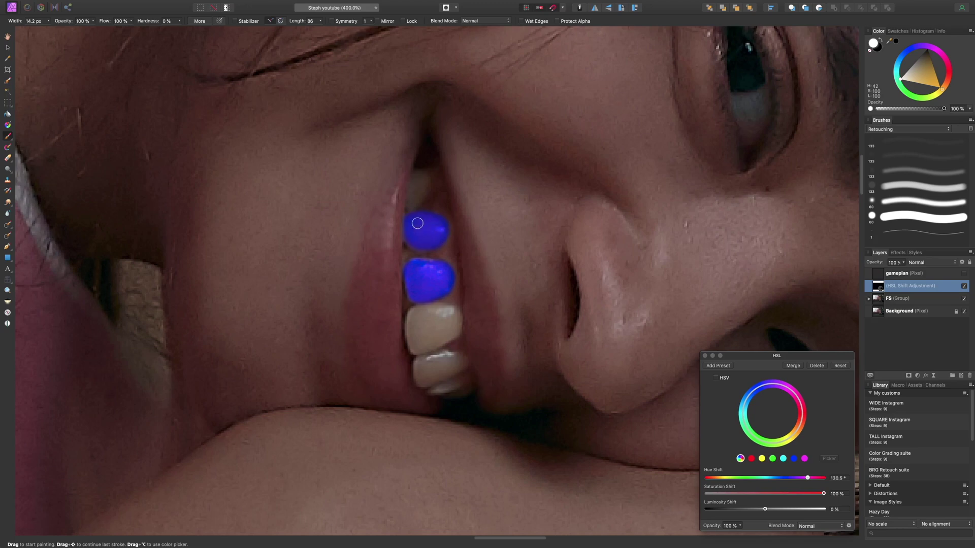
key(bracketright)
key(bracketright)
click(432, 313)
key(bracketright)
mouse_move(433, 314)
mouse_down()
mouse_move(416, 316)
mouse_move(418, 346)
mouse_move(447, 332)
mouse_move(426, 336)
mouse_move(444, 310)
mouse_move(452, 370)
mouse_move(446, 362)
mouse_move(420, 369)
mouse_move(431, 378)
mouse_move(452, 359)
mouse_move(441, 388)
mouse_move(455, 382)
mouse_up()
key(bracketleft)
key(bracketleft)
key(bracketright)
key(bracketleft)
key(bracketleft)
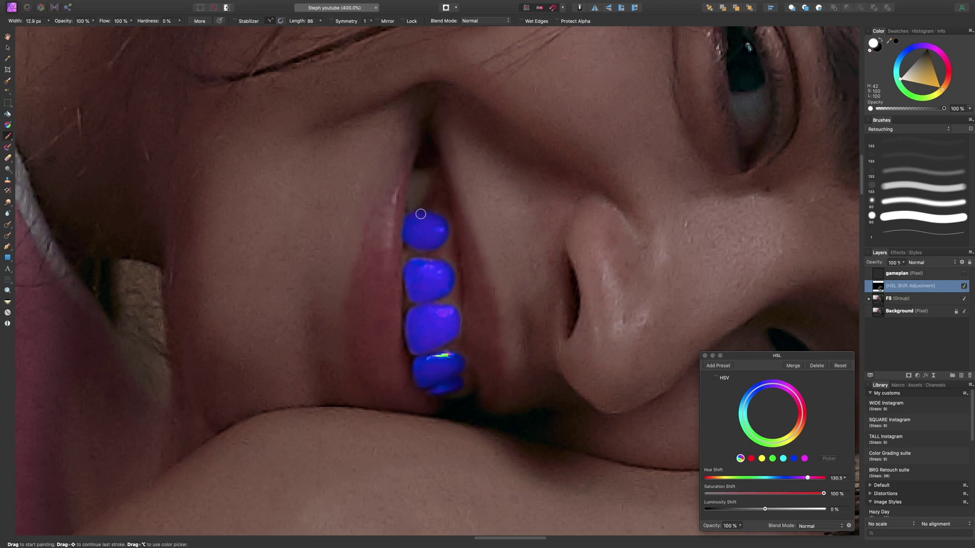
Step: Lower the brush flow to 3% and softly fill in the edges of the masked teeth
click(132, 21)
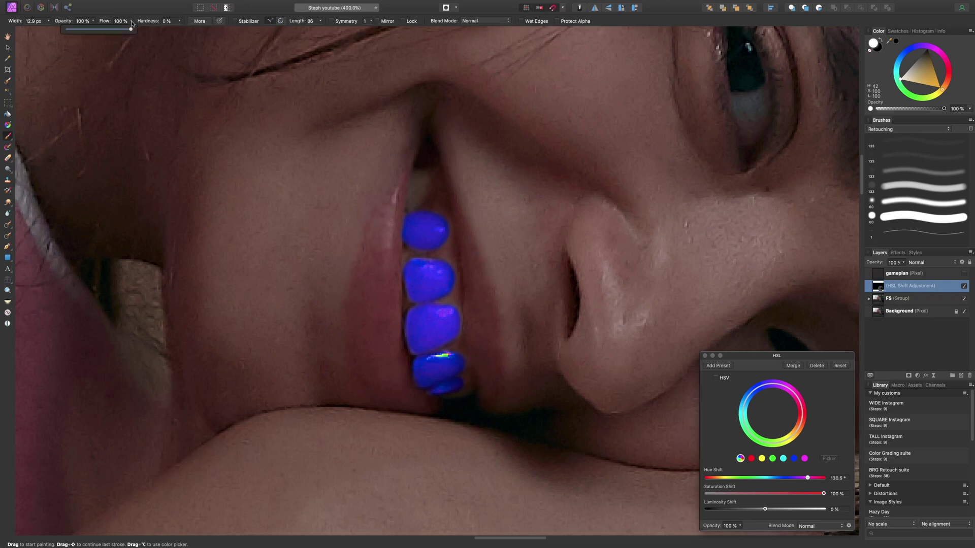
drag(132, 23, 68, 62)
key(bracketright)
key(bracketright)
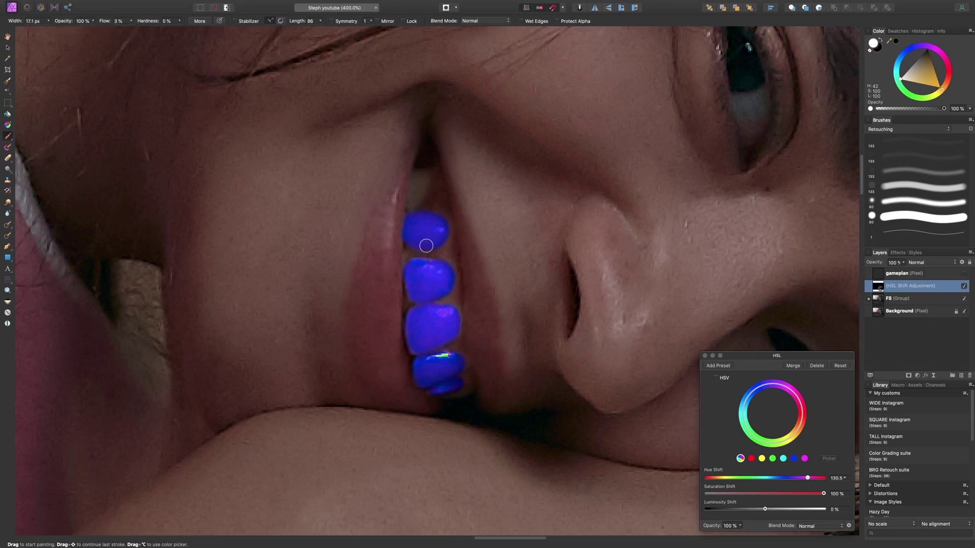
mouse_move(430, 222)
mouse_down()
mouse_move(439, 226)
mouse_move(446, 322)
mouse_move(442, 309)
mouse_move(451, 312)
mouse_move(432, 308)
mouse_move(451, 316)
mouse_up()
key(bracketleft)
key(bracketleft)
key(bracketleft)
key(bracketleft)
key(bracketleft)
key(bracketleft)
key(bracketleft)
key(bracketleft)
key(bracketright)
key(bracketright)
key(bracketright)
key(bracketright)
key(bracketright)
key(bracketright)
key(bracketleft)
key(bracketleft)
key(bracketleft)
drag(457, 384, 453, 391)
Step: Softly paint the HSL mask over the shaded tooth near the corner of the mouth and touch up the tooth edges
key(bracketright)
key(bracketright)
key(bracketright)
key(bracketright)
mouse_move(422, 185)
mouse_down()
mouse_move(418, 176)
mouse_move(412, 201)
mouse_move(414, 182)
mouse_up()
key(bracketleft)
key(bracketleft)
key(bracketleft)
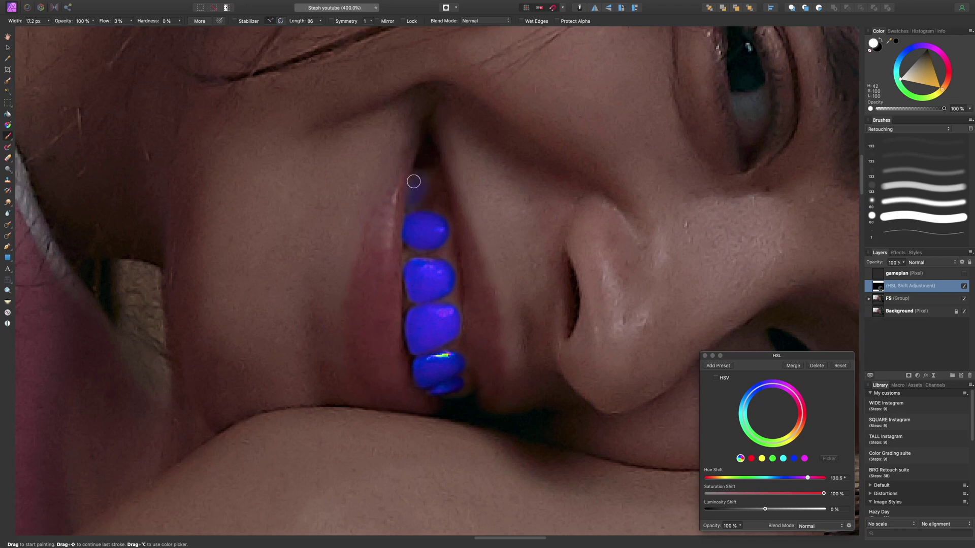
key(bracketleft)
key(bracketright)
key(bracketright)
key(bracketleft)
key(bracketleft)
key(bracketleft)
key(bracketleft)
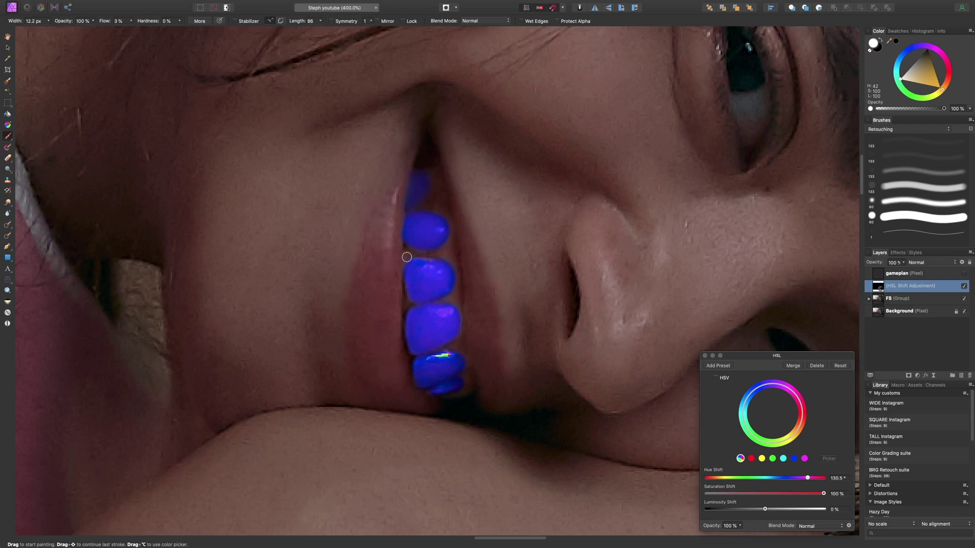
key(bracketright)
key(bracketright)
key(bracketright)
key(bracketright)
Step: Reset the HSL adjustment's values to their defaults
scroll(458, 268, down, 3)
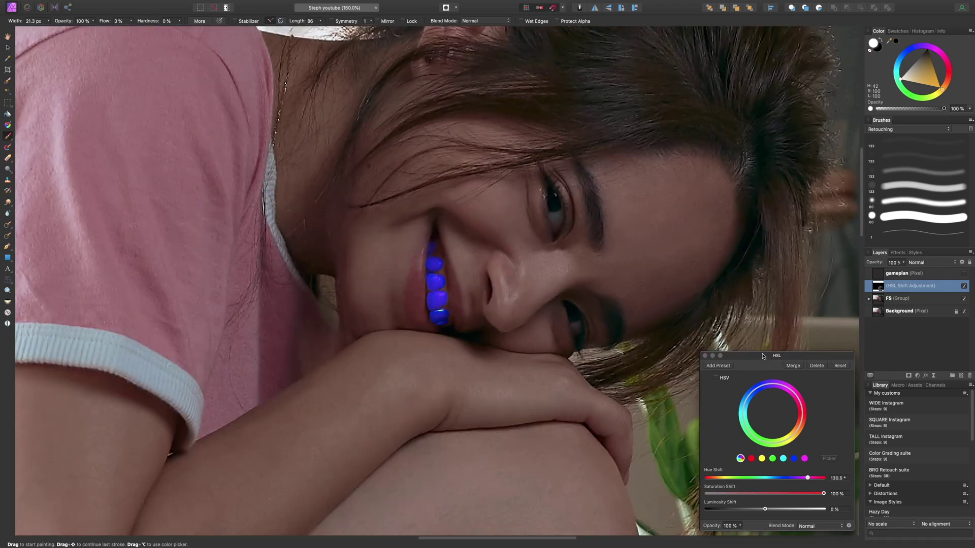
drag(762, 356, 765, 318)
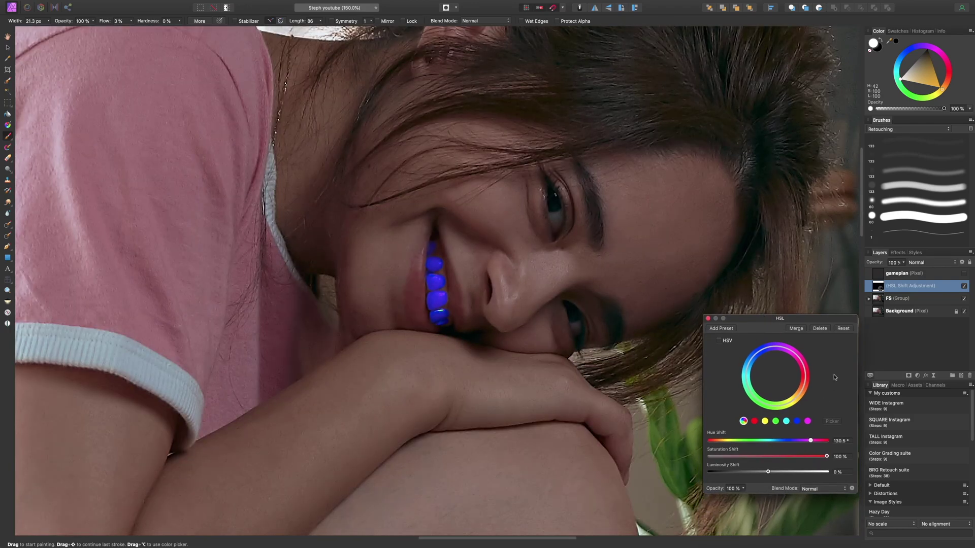
click(843, 329)
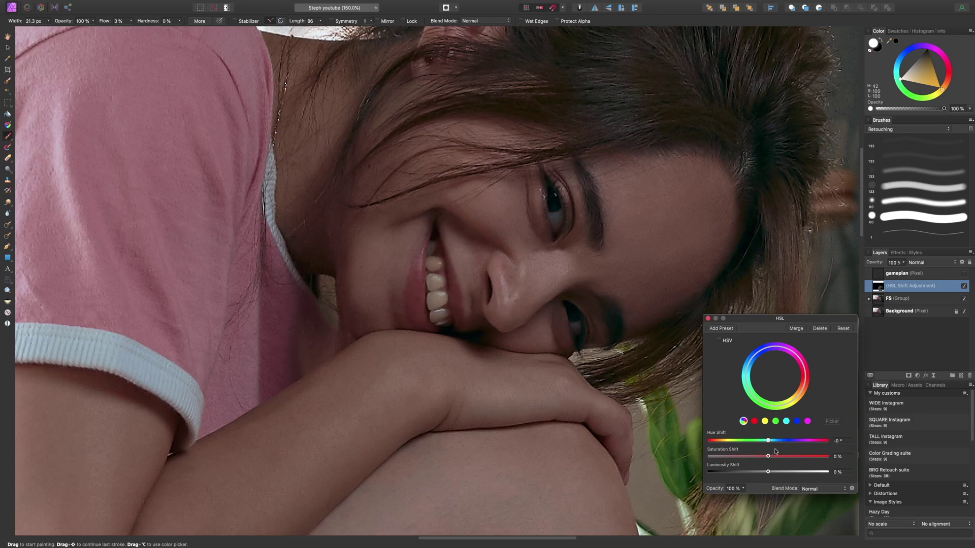
Step: Set the saturation shift for all colours to -33% to remove the yellow tint from the teeth
mouse_move(769, 457)
mouse_down()
mouse_move(731, 457)
mouse_move(770, 460)
mouse_up()
key(super+1)
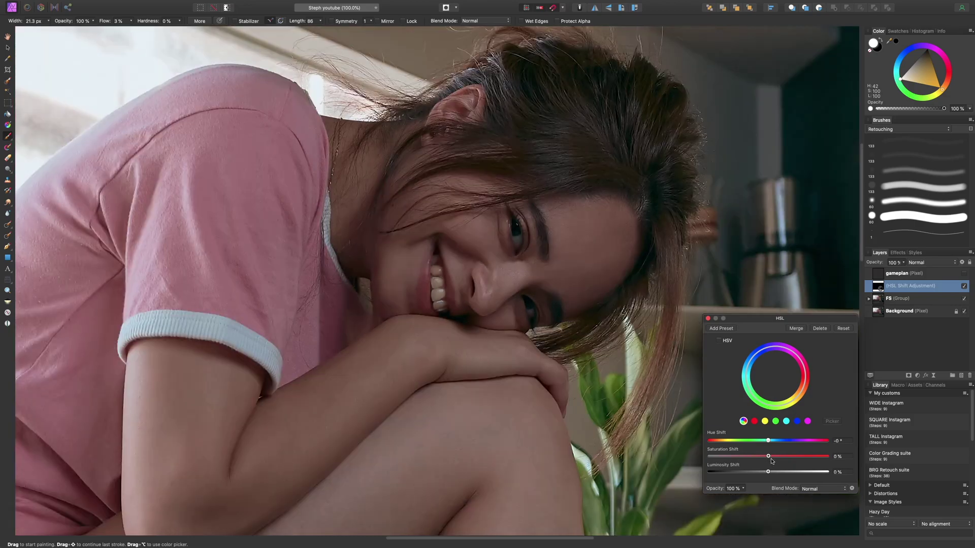
click(754, 421)
click(764, 421)
click(744, 422)
drag(768, 456, 710, 460)
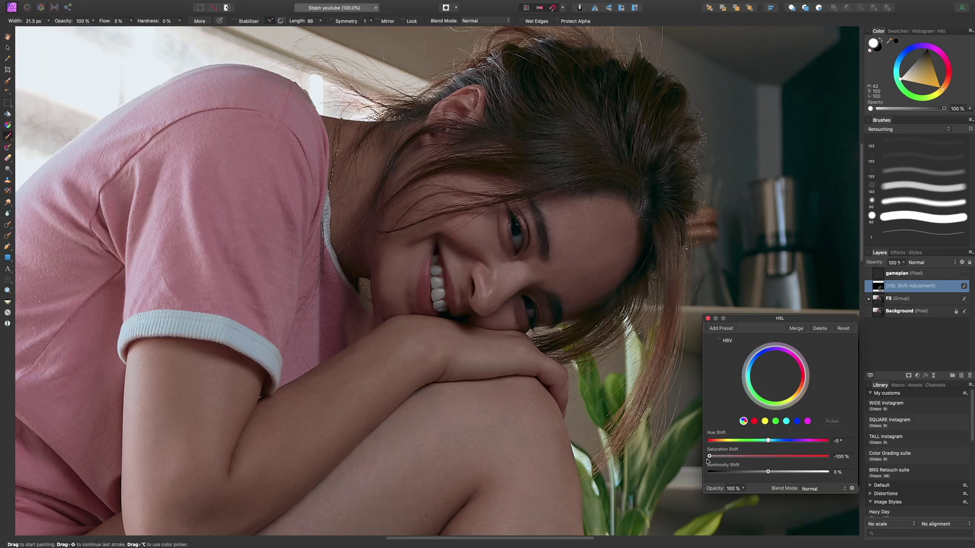
drag(721, 462, 750, 461)
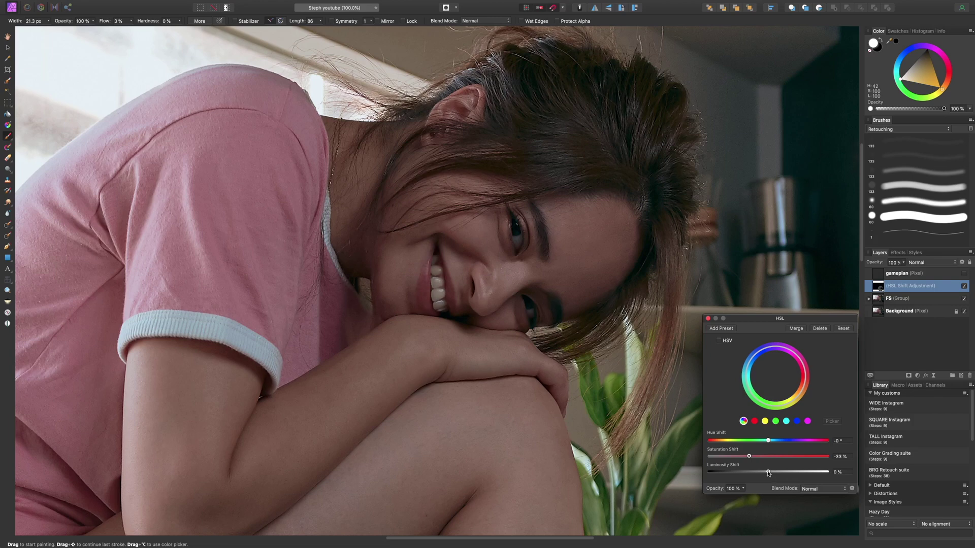
Step: Set the HSL luminosity shift to 3%, compare the teeth with and without the adjustment, and close its settings
mouse_move(768, 472)
mouse_down()
mouse_move(778, 473)
mouse_move(770, 473)
mouse_up()
click(965, 287)
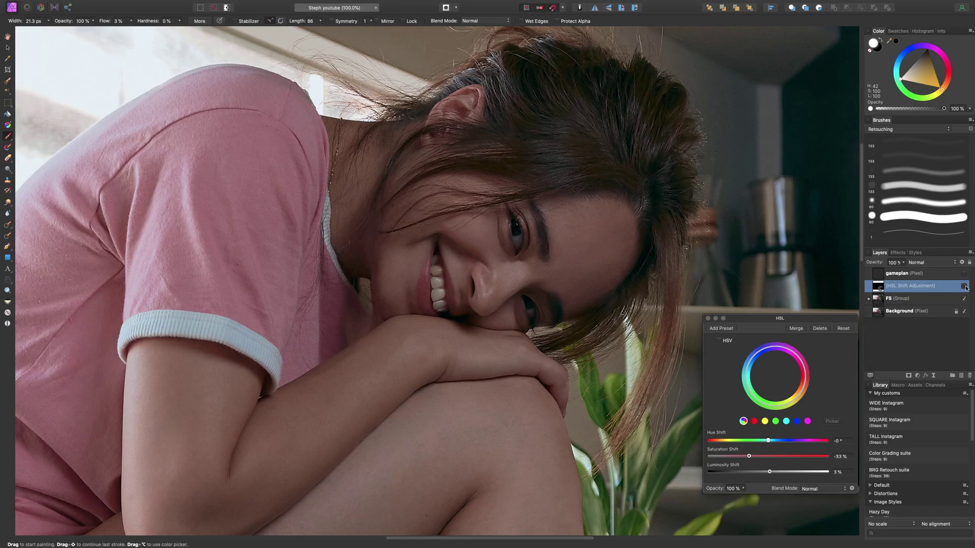
click(965, 286)
key(super+0)
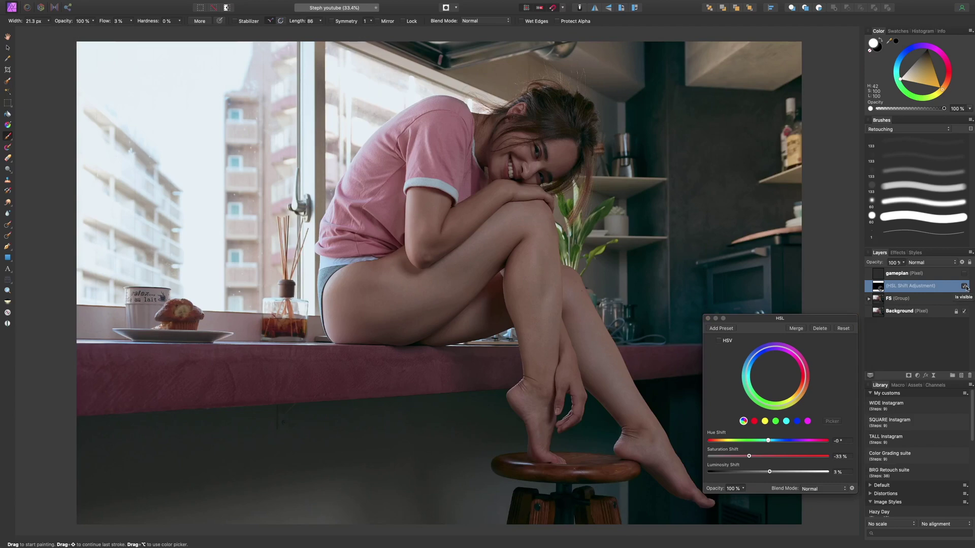
click(709, 319)
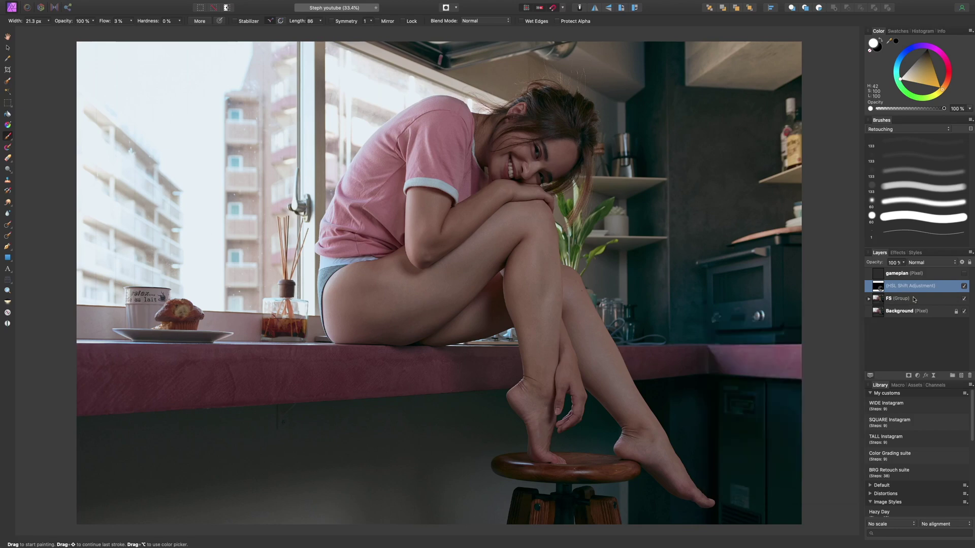
Step: Rename the HSL adjustment layer as "teeth"
double_click(914, 287)
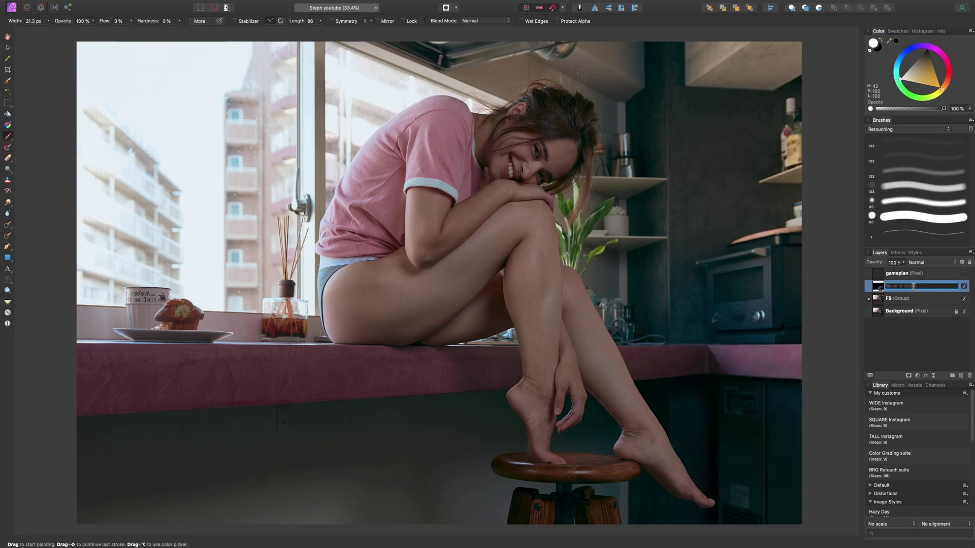
text(teeth)
key(Return)
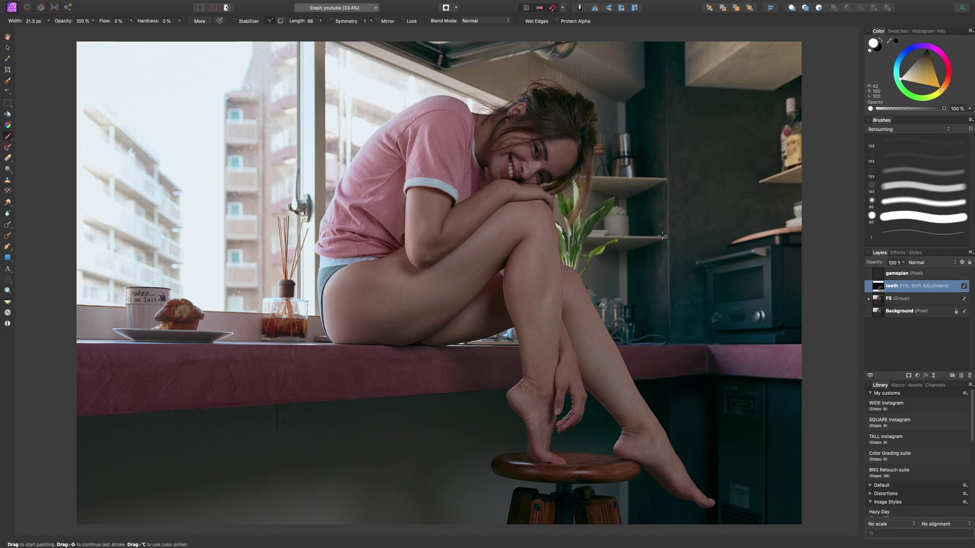
Step: Add a Curves adjustment with the midpoint raised to about 0.65 and invert its mask to black
click(917, 376)
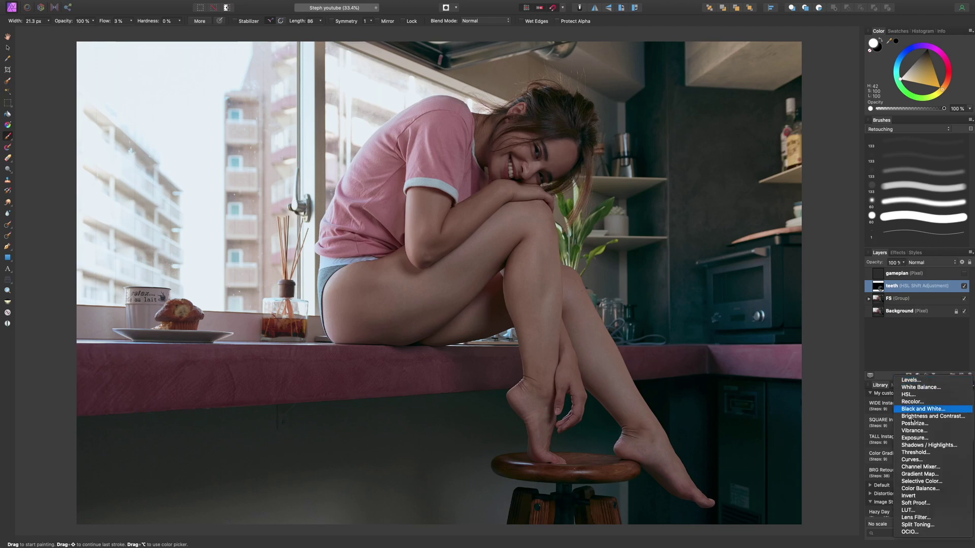
click(907, 460)
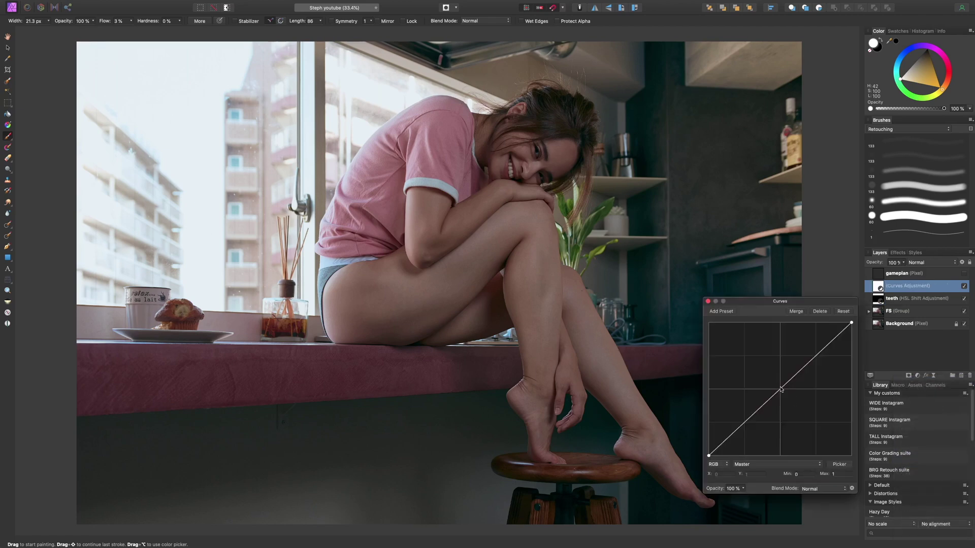
drag(781, 390, 781, 370)
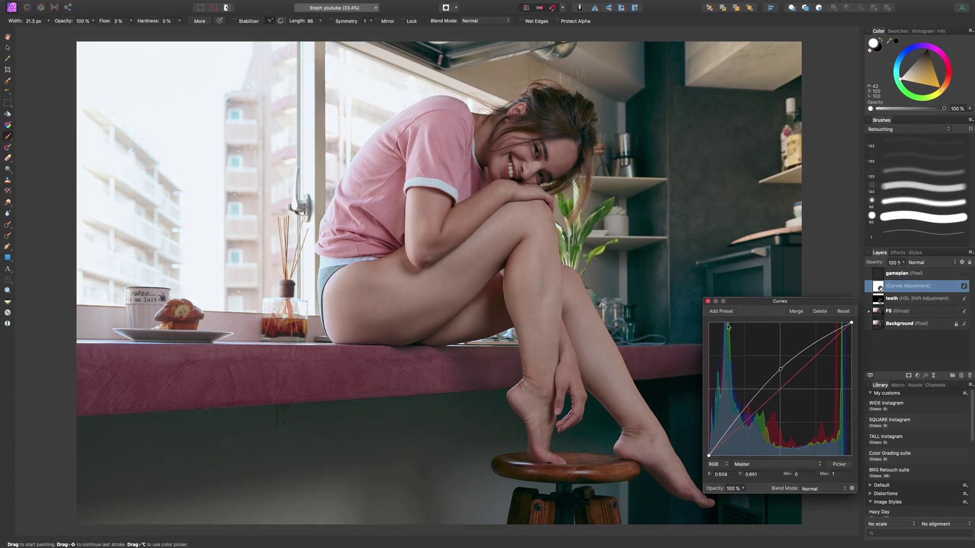
click(708, 302)
key(super+i)
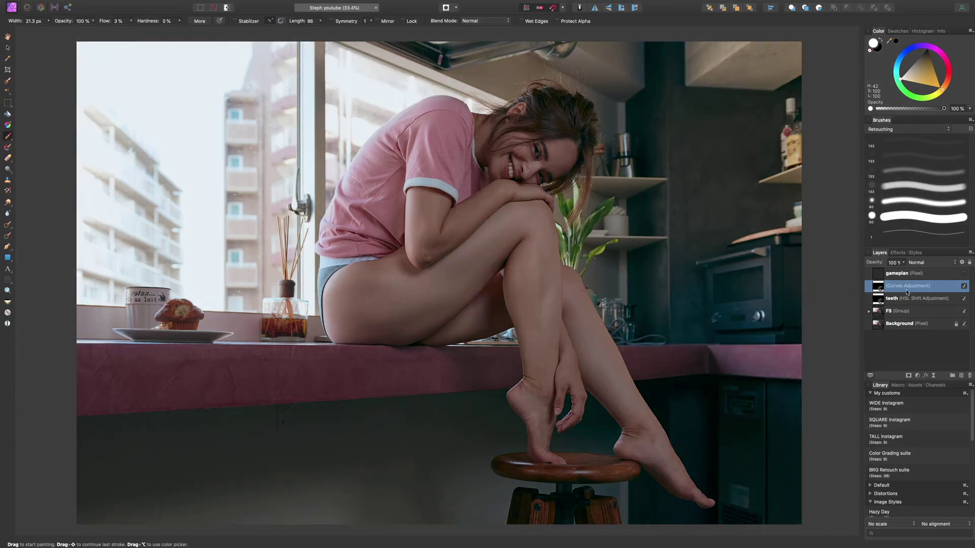
Step: Rename the brightening Curves layer as "dodge"
double_click(907, 288)
text(do)
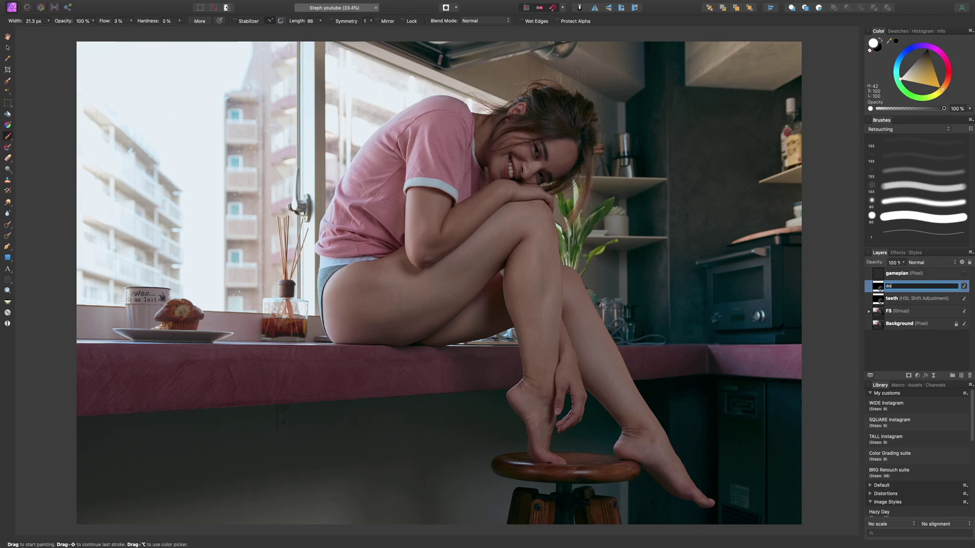
text(dge)
key(Return)
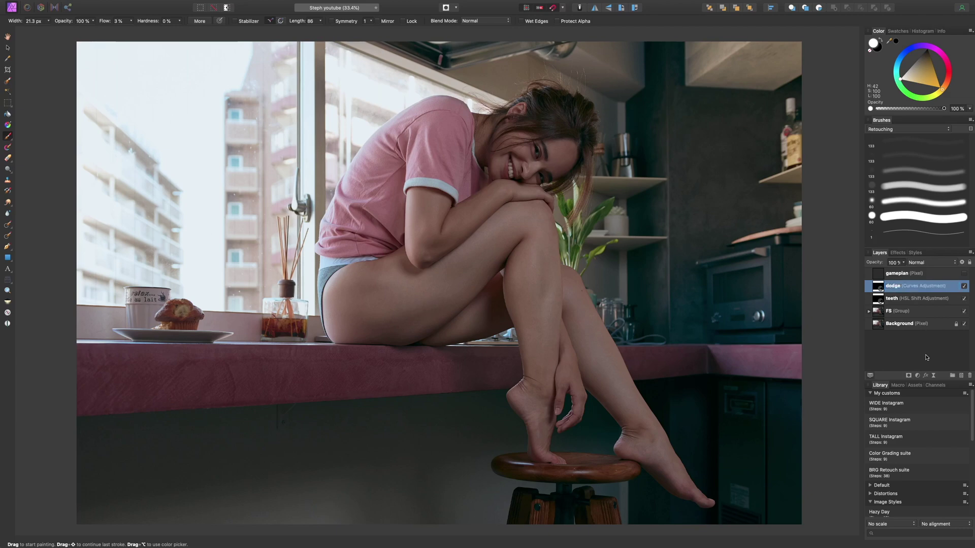
Step: Add a second Curves adjustment with the midpoint lowered to about 0.36 to darken the image
click(923, 375)
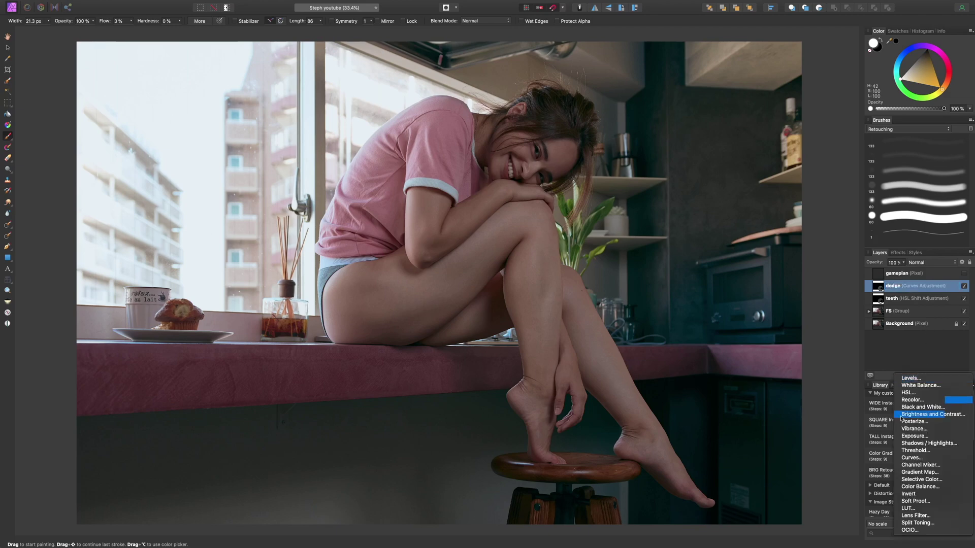
click(909, 457)
drag(781, 388, 781, 408)
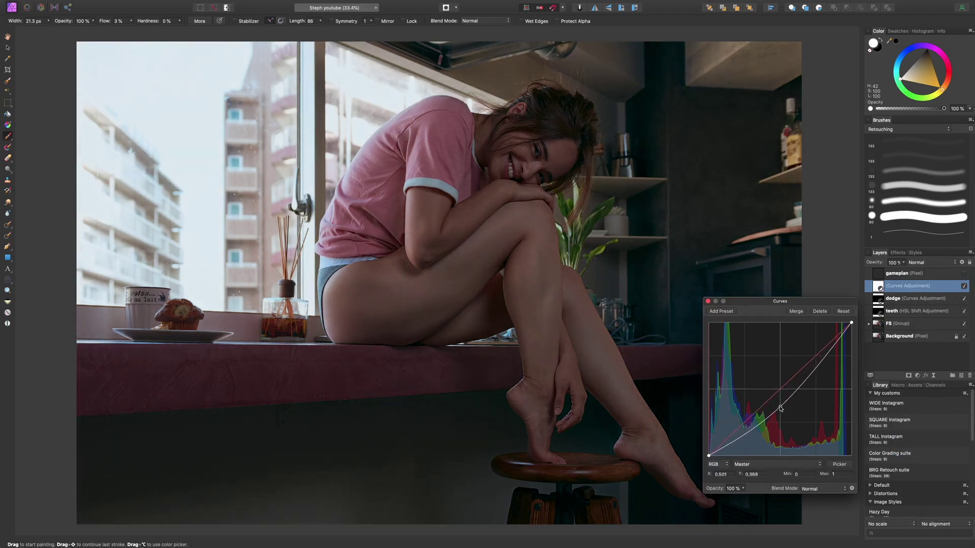
click(708, 301)
Step: Rename the darkening Curves layer as "burn" and invert its mask to black
double_click(906, 285)
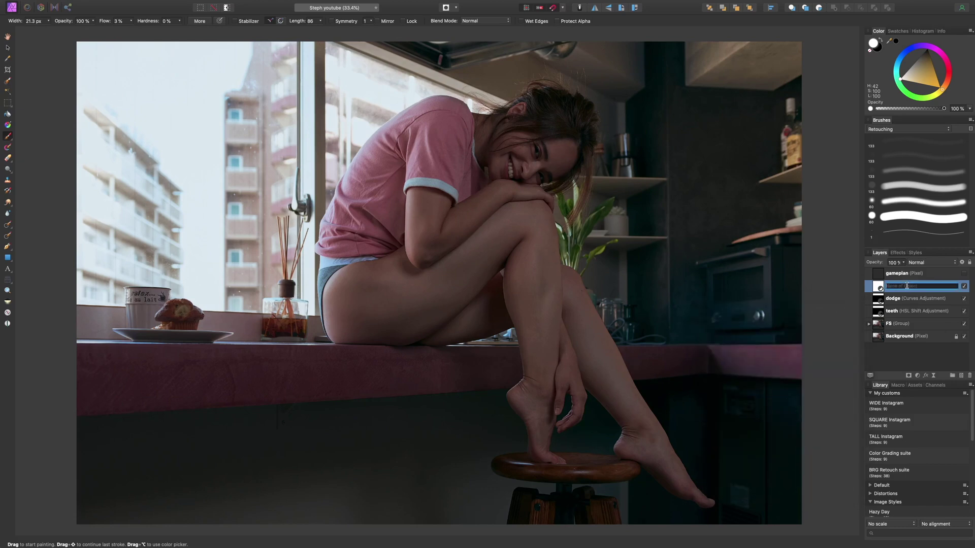
text(burn)
key(Return)
key(super+i)
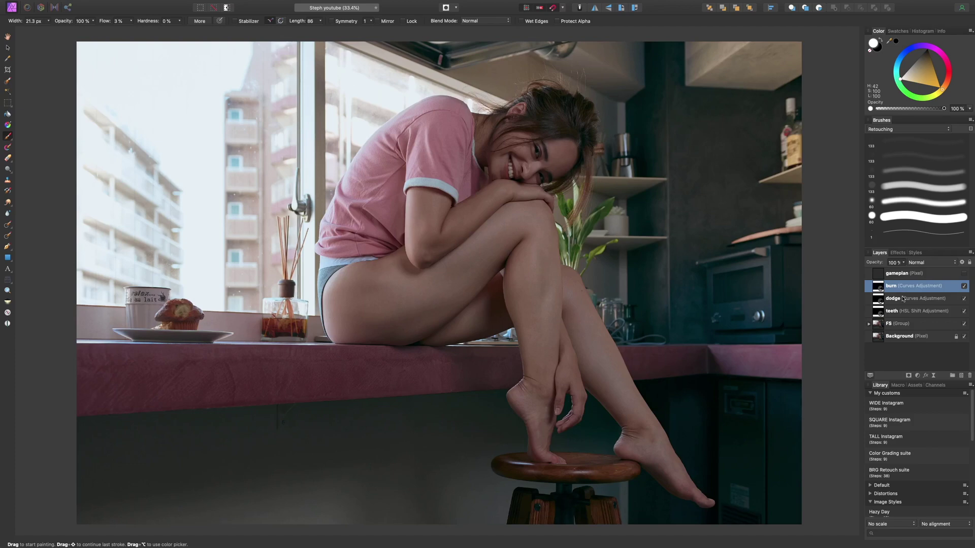
Step: Group the burn and dodge layers and name the group "Contouring"
shift+click(901, 299)
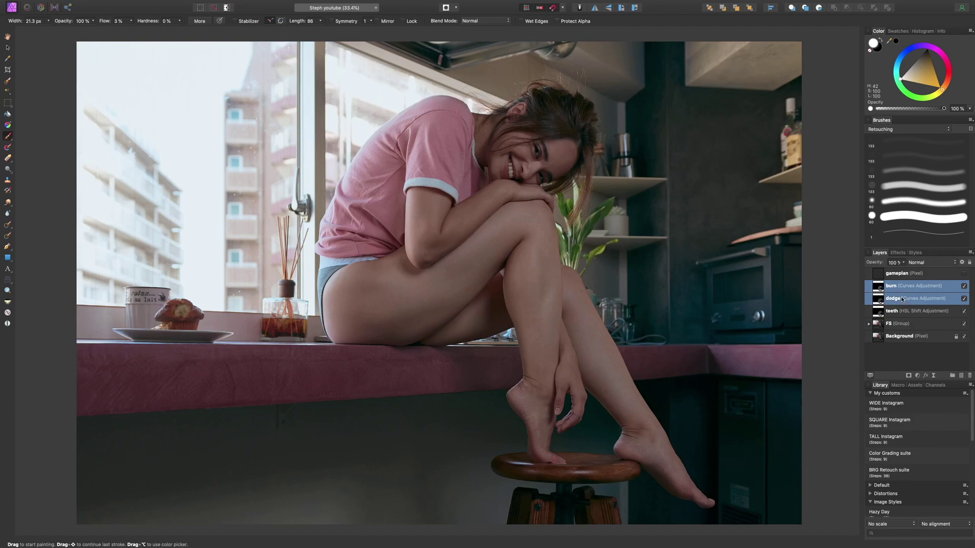
key(super+g)
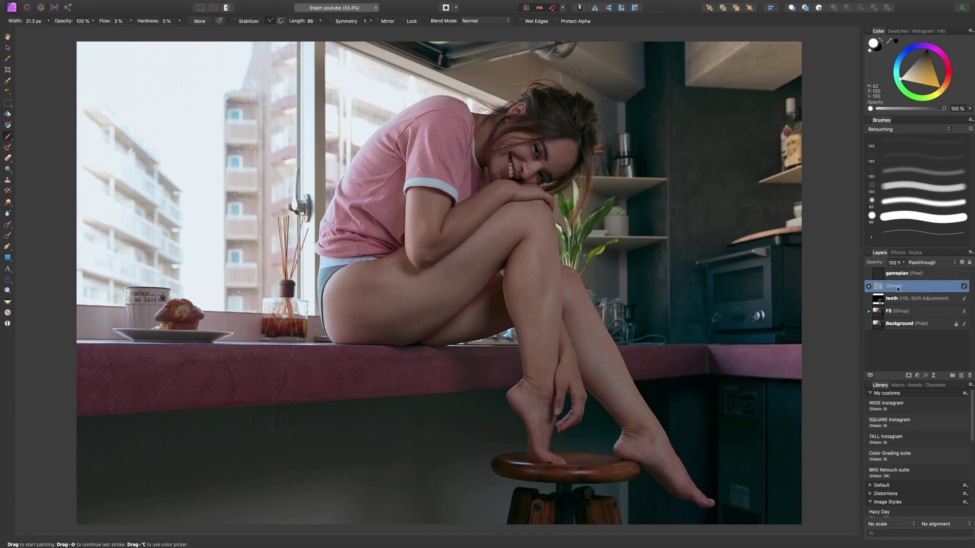
double_click(898, 287)
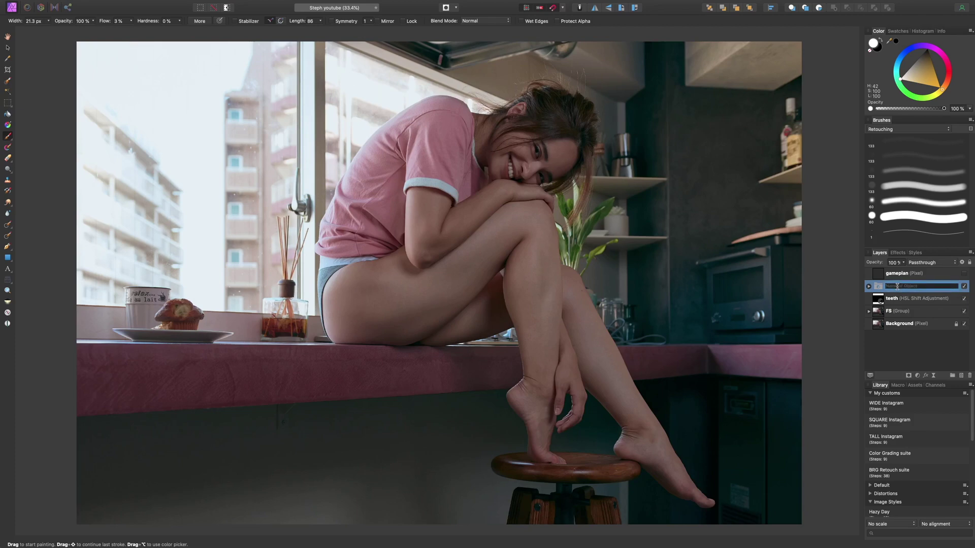
text(Contouring)
key(Return)
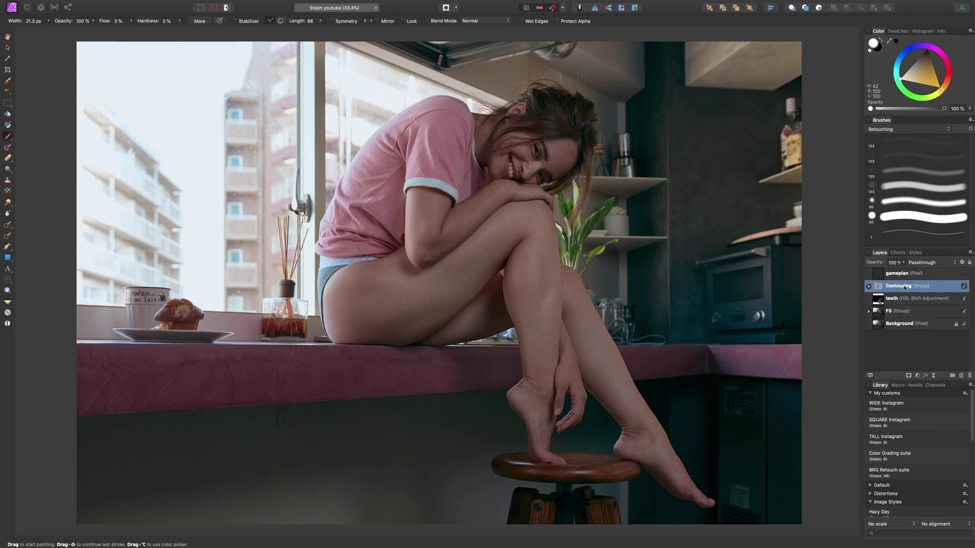
Step: Expand the Contouring group, target the dodge layer's mask, and set up a soft retouching brush with 2% flow, about 339 px wide
click(868, 288)
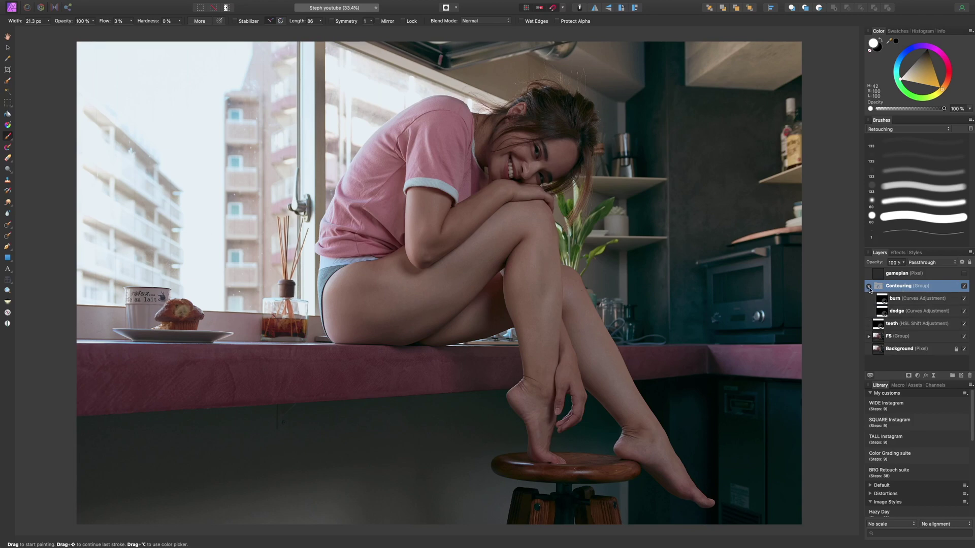
click(882, 314)
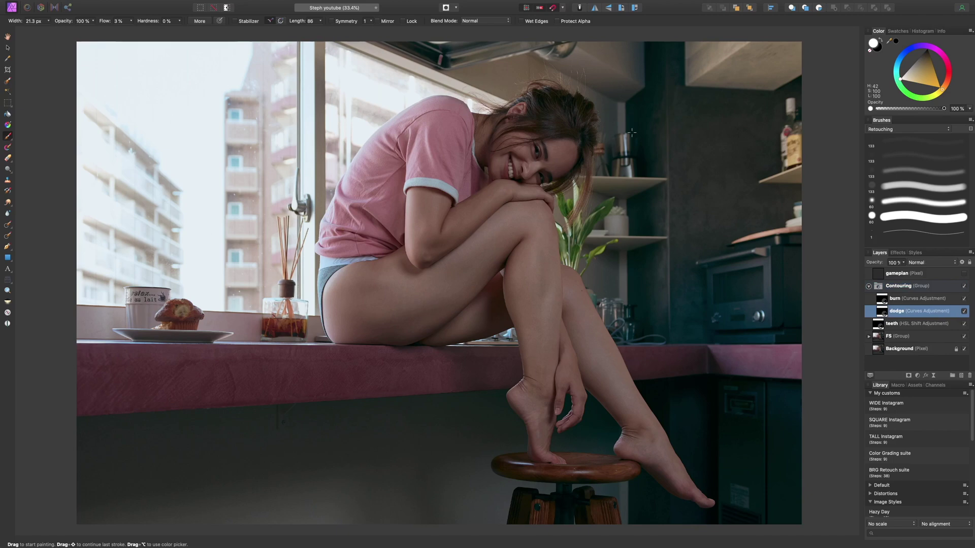
click(937, 157)
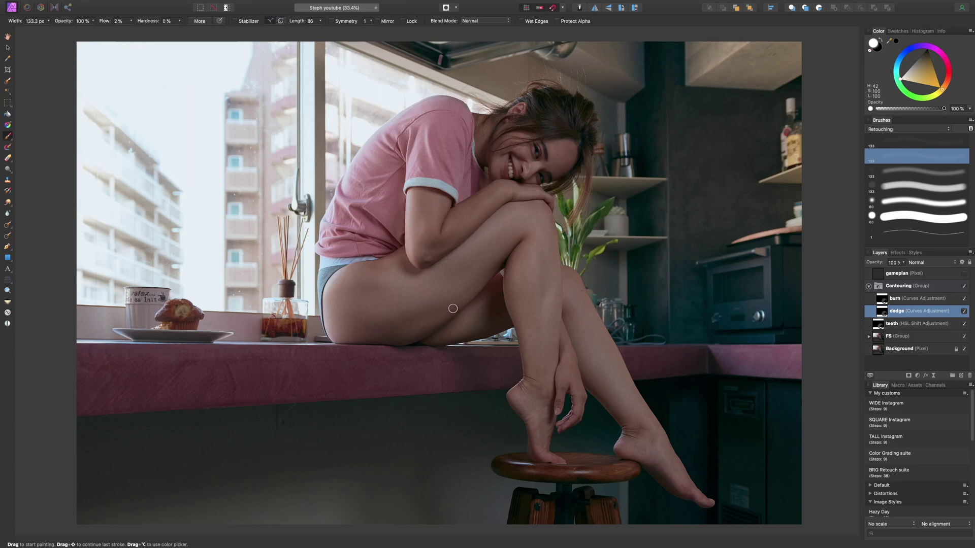
key(])
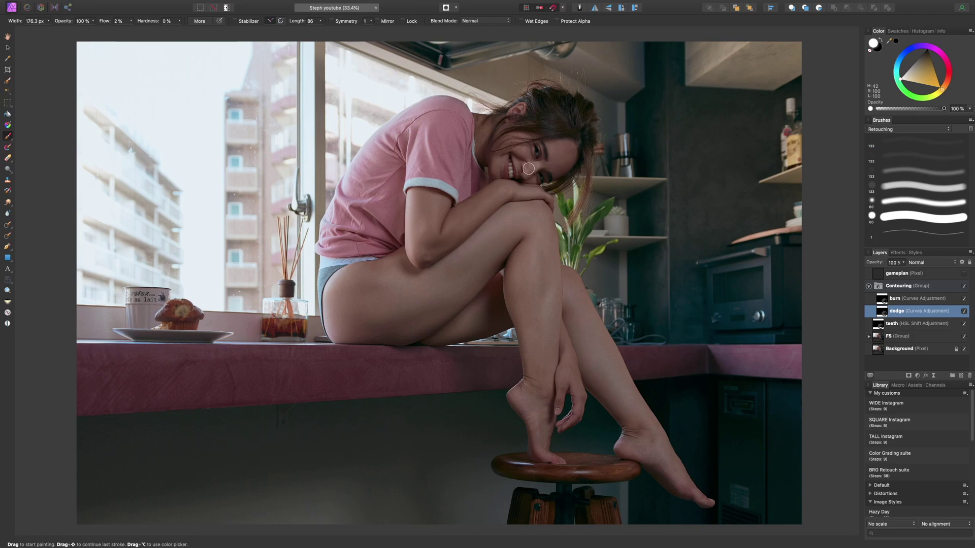
key(])
key(])
key(])
key(])
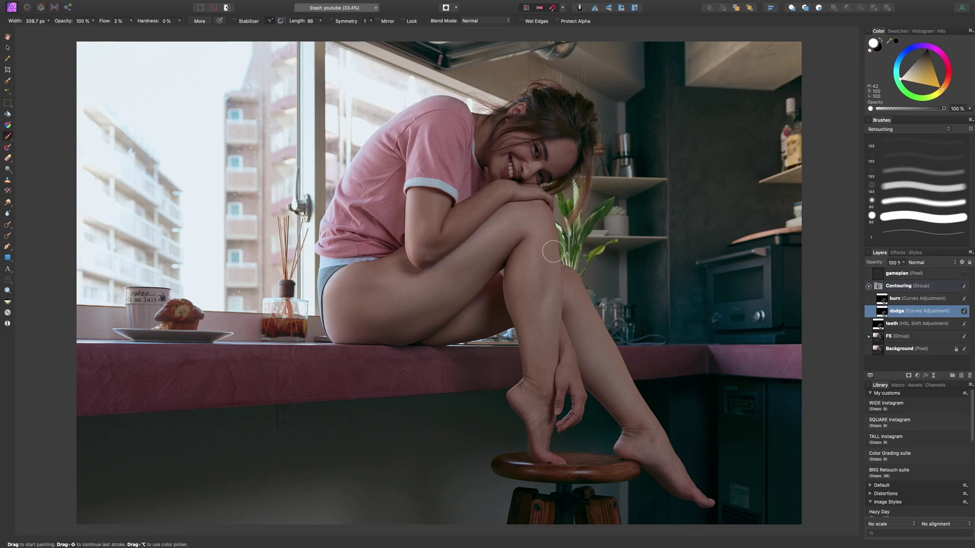
Step: Paint soft highlights along both lower legs in the dodge mask, adjusting the brush size to each leg
key([)
key([)
mouse_move(553, 246)
mouse_down()
mouse_move(542, 357)
mouse_move(539, 328)
mouse_up()
key(])
mouse_move(629, 399)
mouse_down()
mouse_move(576, 315)
mouse_move(615, 372)
mouse_move(624, 410)
mouse_move(571, 300)
mouse_move(644, 417)
mouse_up()
key([)
key([)
key([)
key([)
key(])
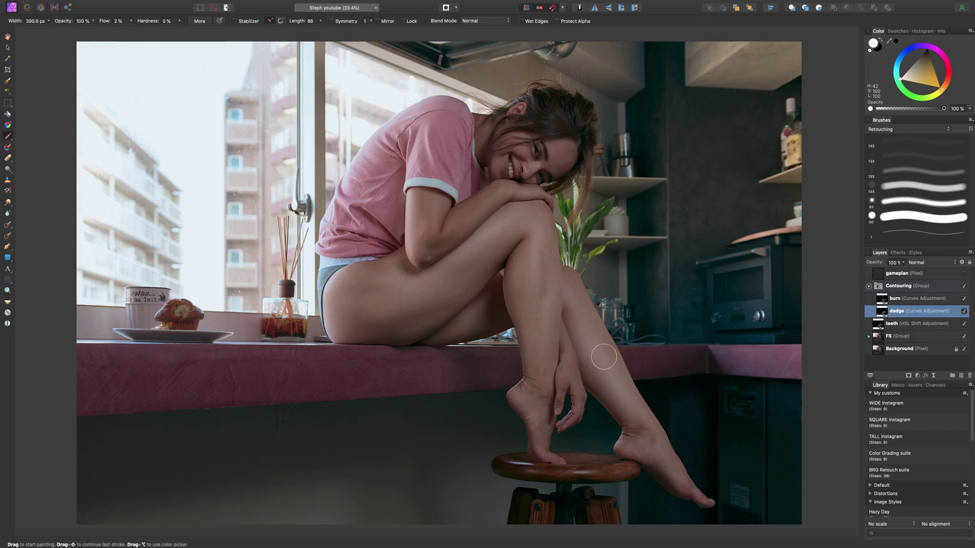
Step: Brighten the underside thigh and the forearm with soft strokes in the dodge mask, resizing the brush to fit
mouse_move(490, 290)
mouse_down()
mouse_move(481, 304)
mouse_move(494, 304)
mouse_move(479, 314)
mouse_up()
key(bracketleft)
key(])
key(])
key(])
key(])
drag(458, 230, 495, 196)
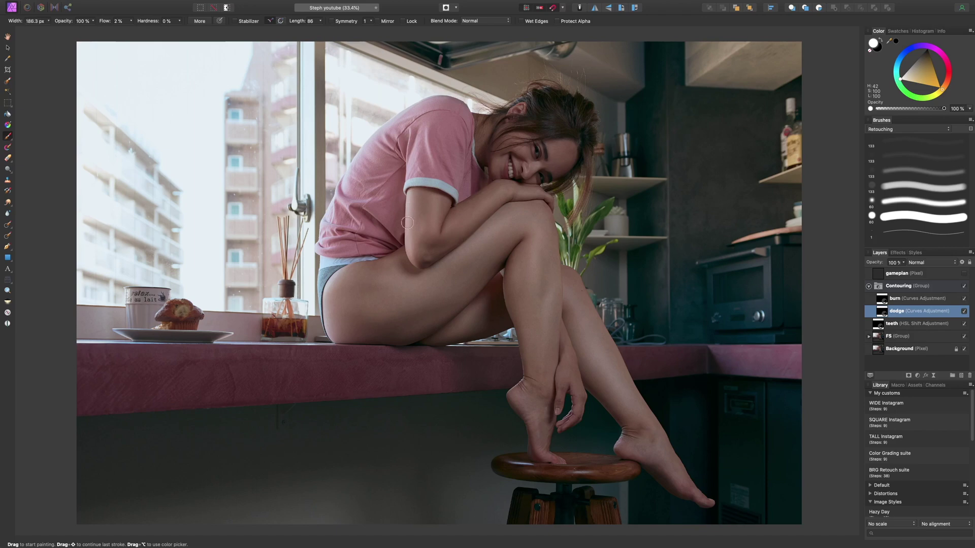
Step: Paint dodge highlights over the upper arm and the pink shirt's folds, sleeve and back edge, varying the brush size to each area
key(bracketleft)
key(bracketleft)
key(bracketleft)
key(bracketleft)
key(bracketright)
key(bracketright)
key(bracketright)
key(bracketright)
key(bracketright)
key(bracketright)
key(bracketright)
key(bracketleft)
key(bracketleft)
key(bracketleft)
key(bracketleft)
key(bracketleft)
key(bracketleft)
key(bracketright)
key(bracketleft)
key(bracketleft)
key(bracketleft)
key(bracketleft)
key(bracketleft)
key(bracketright)
key(bracketright)
key(bracketright)
key(bracketleft)
key(bracketleft)
key(bracketleft)
key(bracketleft)
key(bracketright)
key(bracketright)
key(bracketright)
key(bracketright)
key(bracketleft)
key(bracketleft)
key(bracketleft)
key(bracketright)
key(bracketright)
key(bracketright)
key(bracketright)
key(bracketright)
key(bracketright)
key(bracketright)
key(bracketright)
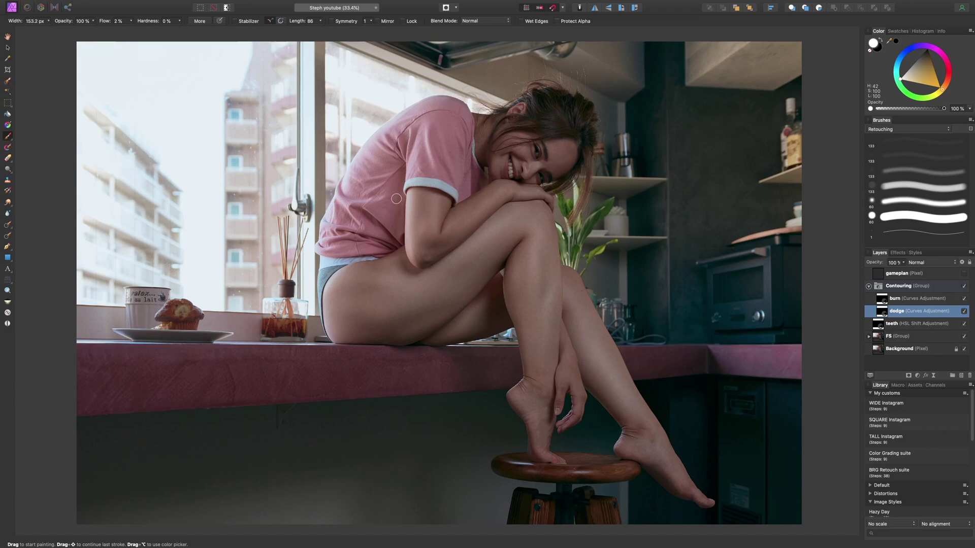
key(bracketleft)
Step: Compare the image with the dodge layer hidden and visible to judge the painted highlights
click(965, 311)
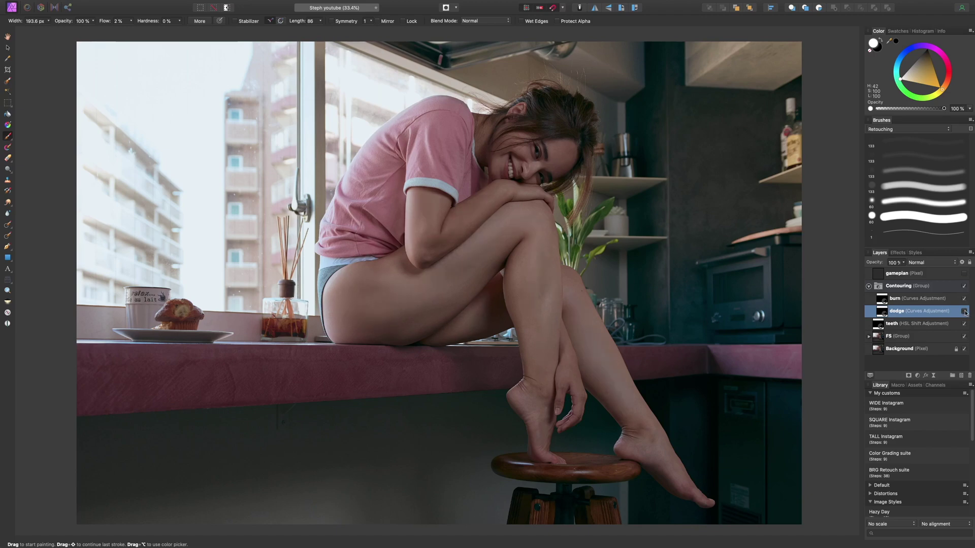
click(964, 312)
click(964, 311)
click(965, 311)
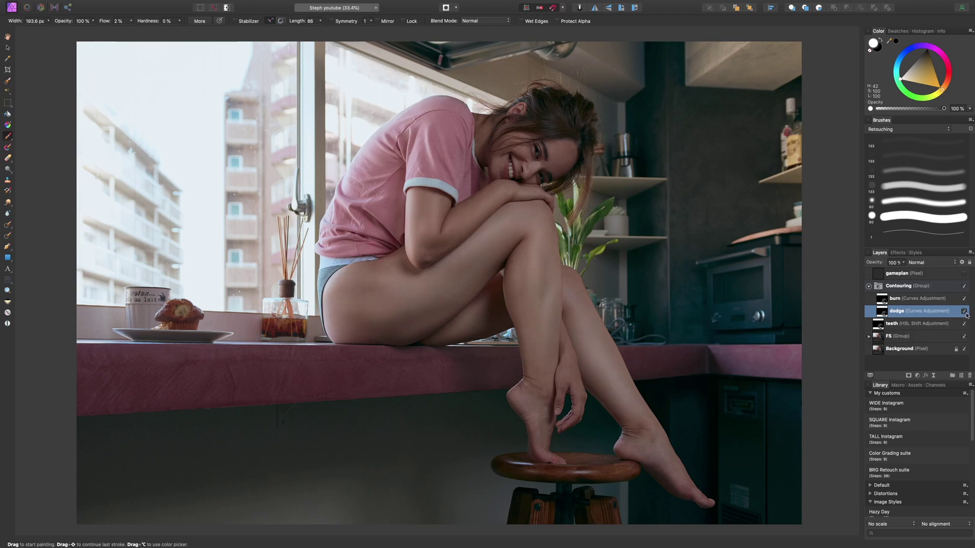
click(964, 313)
click(965, 313)
click(964, 313)
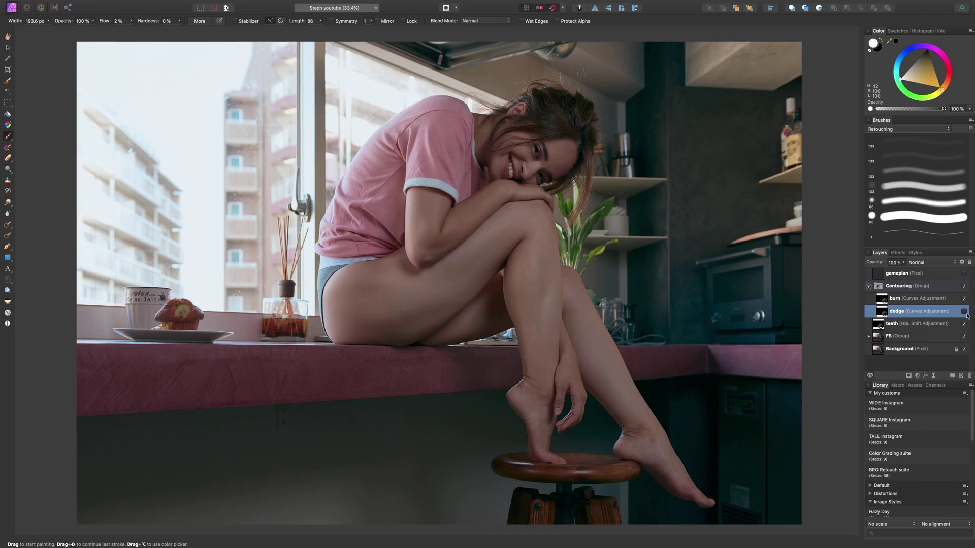
click(965, 314)
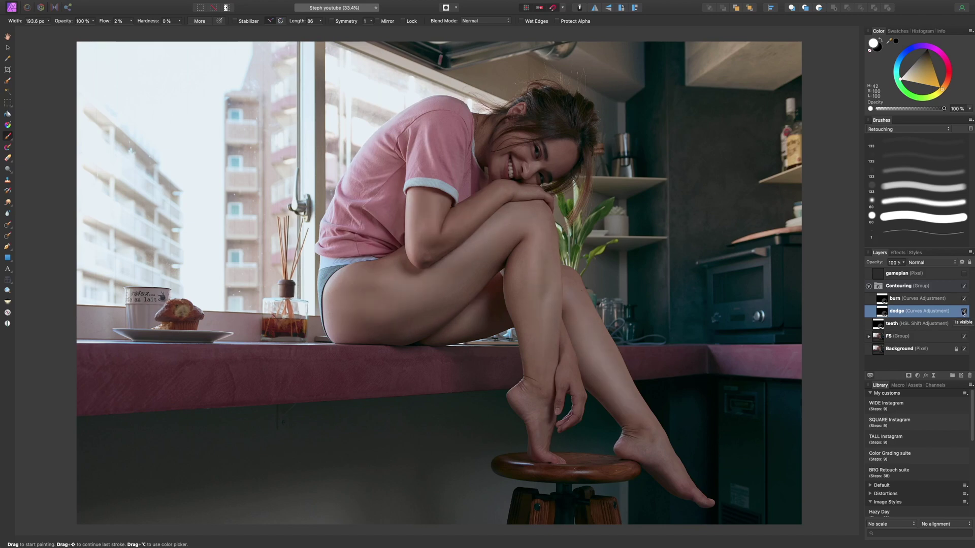
Step: Inspect the dodge layer's mask on its own and check how the layer's opacity controls the highlights, leaving it at 100%
alt+click(884, 314)
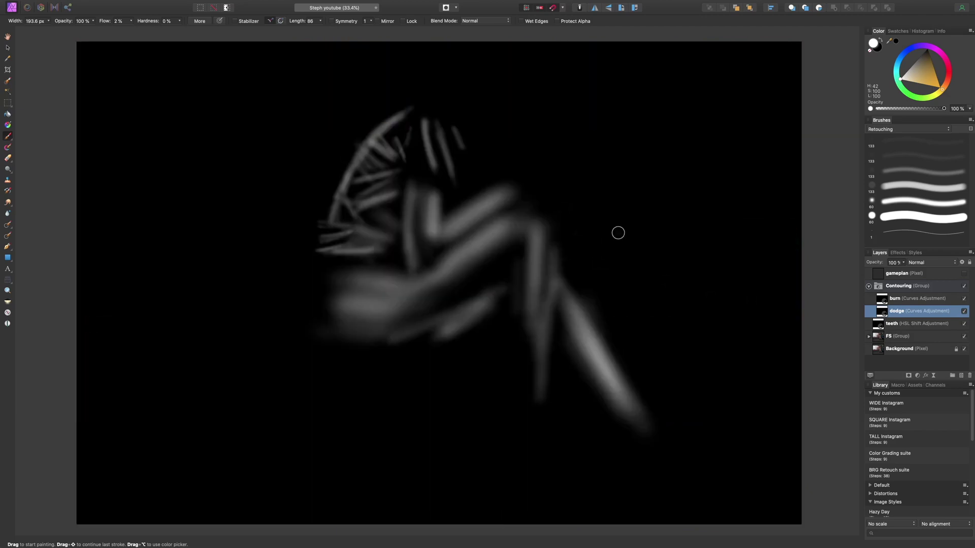
click(904, 263)
drag(906, 269, 947, 303)
click(945, 299)
click(940, 311)
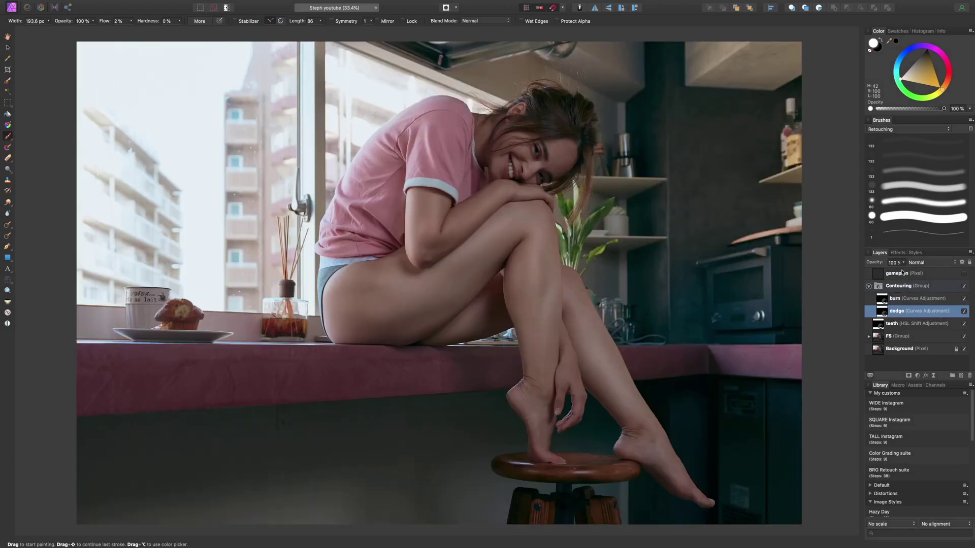
click(904, 263)
mouse_move(903, 272)
mouse_down()
mouse_move(842, 277)
mouse_move(905, 283)
mouse_up()
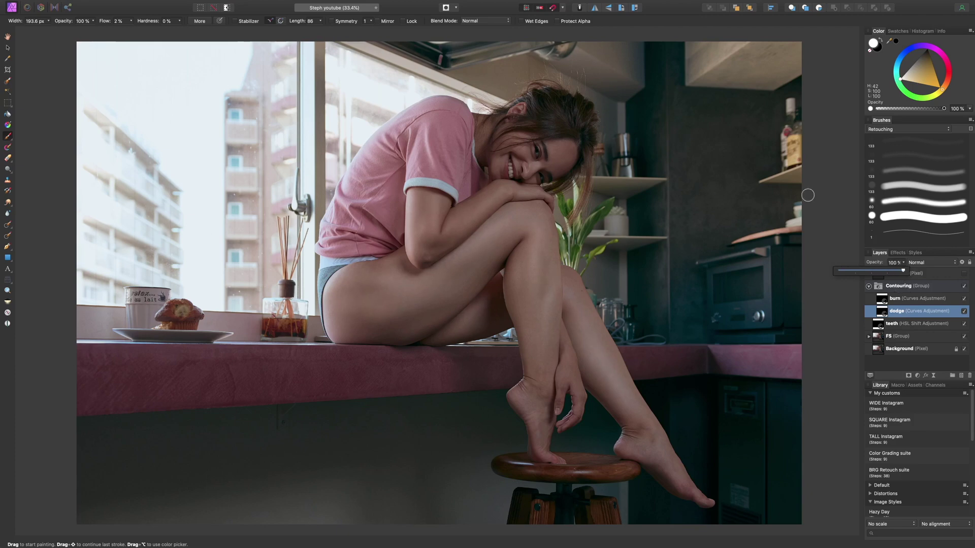
click(909, 308)
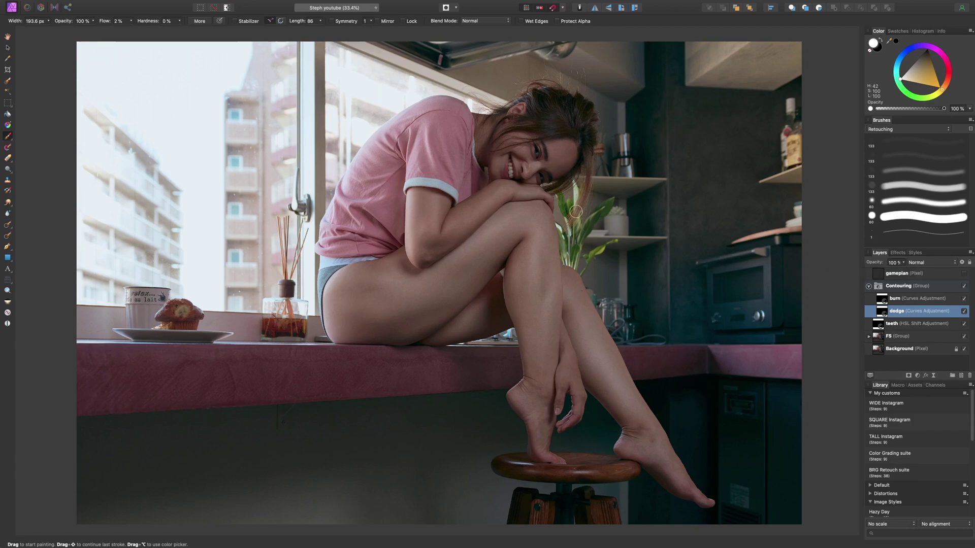
Step: Brighten the face with soft dodge strokes over the forehead, nose and cheek, enlarging the brush to about 492 px
key(super+plus)
key(super+plus)
drag(696, 111, 648, 260)
key(bracketright)
key(super+minus)
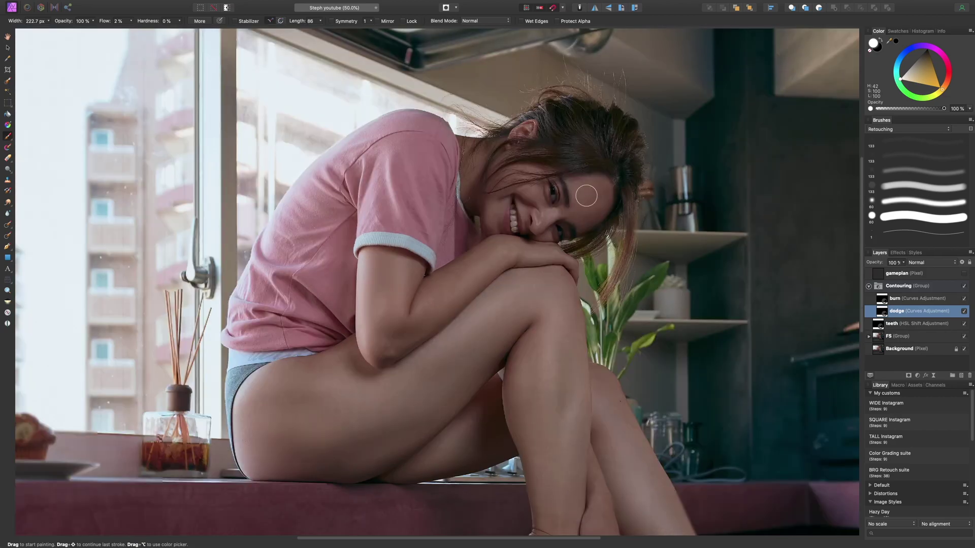
key(bracketright)
key(bracketright)
key(bracketright)
key(bracketright)
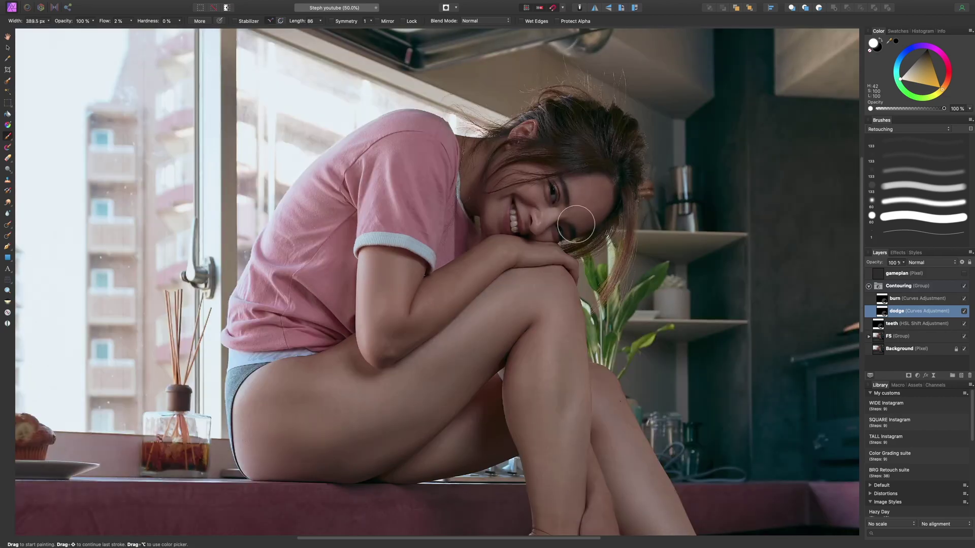
key(bracketright)
key(bracketright)
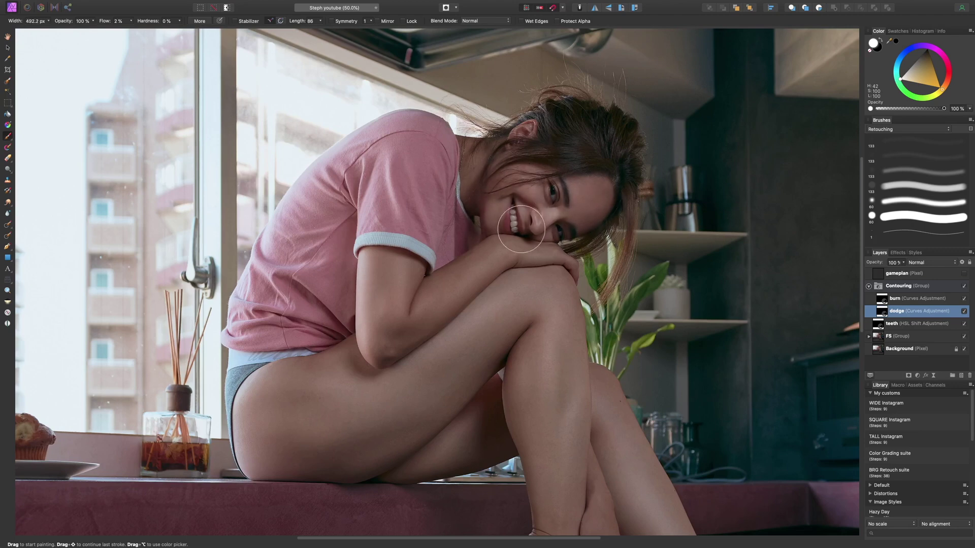
Step: Reduce the brush to about 122 px and add soft dodge highlights to the forearm near the elbow
key(bracketleft)
key(bracketleft)
key(bracketleft)
key(bracketright)
key(bracketleft)
key(bracketleft)
key(bracketleft)
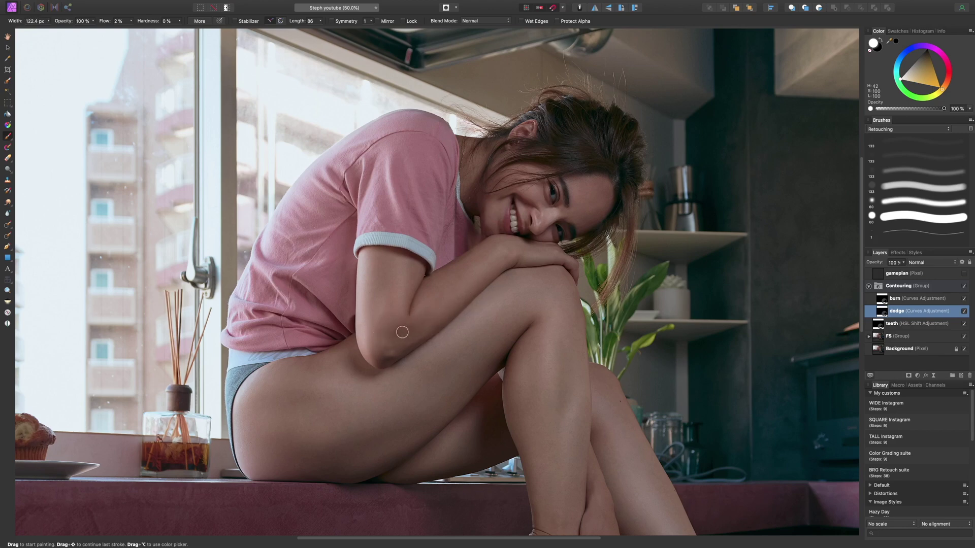
Step: Compare the whole image with the dodge layer hidden and visible to judge the face and arm highlights
click(963, 311)
click(964, 312)
key(super+0)
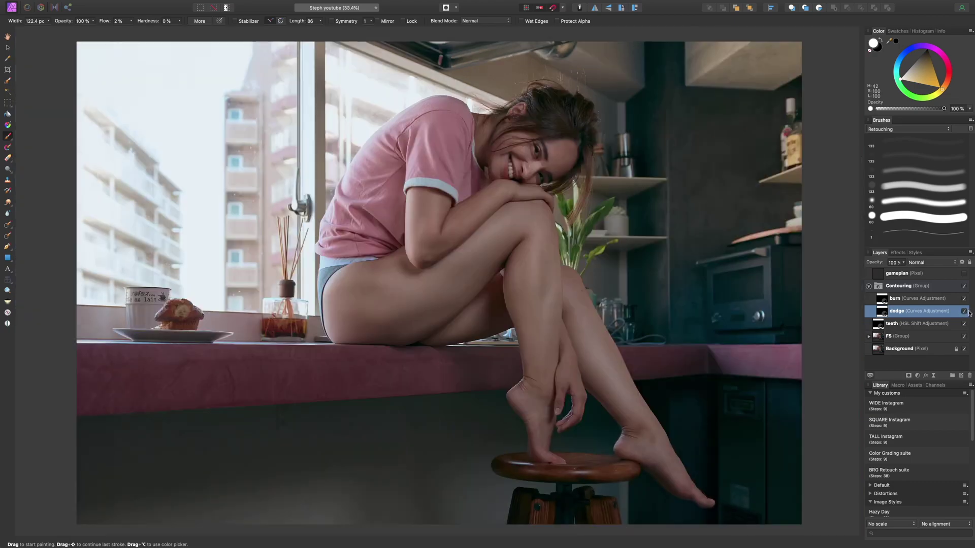
click(966, 312)
click(967, 313)
click(965, 313)
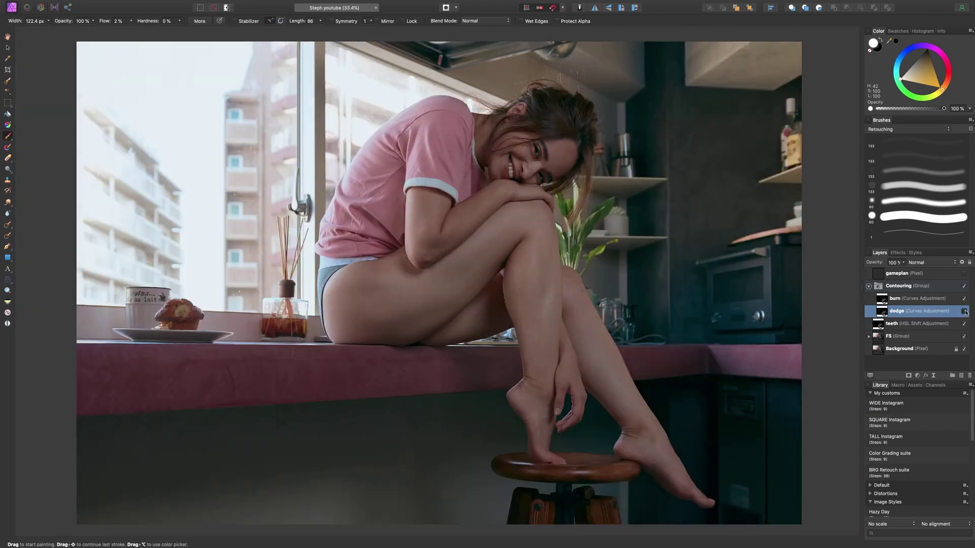
click(966, 313)
click(967, 312)
click(968, 312)
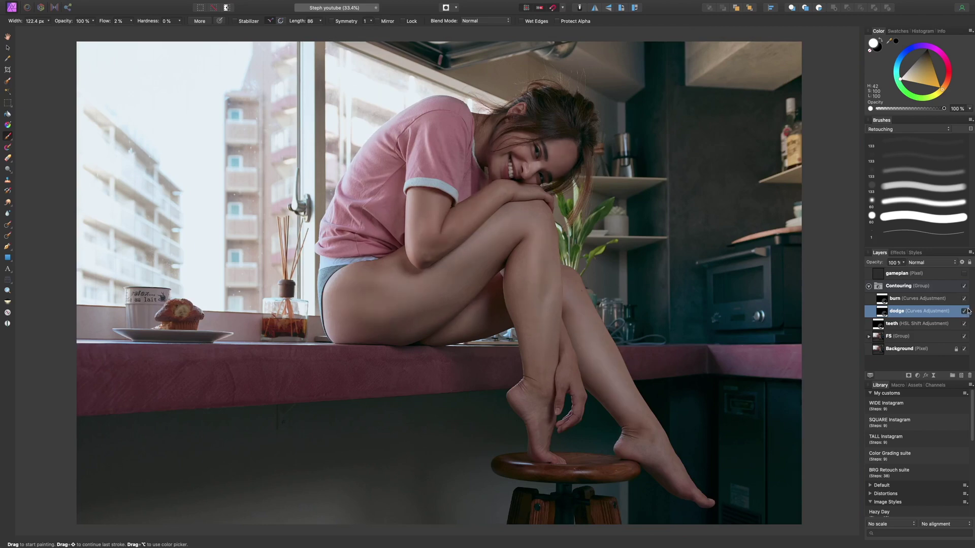
Step: Dodge the forehead beside the hairline, resizing the brush to 200 px, and check the result against the hidden layer
key(bracketright)
key(bracketright)
key(bracketright)
key(bracketright)
key(bracketright)
drag(574, 172, 565, 172)
key(bracketleft)
key(bracketleft)
key(bracketleft)
key(bracketleft)
key(bracketright)
key(bracketright)
click(963, 311)
click(964, 311)
Step: Brighten the forearm resting on the knee in the dodge mask with a soft brush of about 104 px
key(super+plus)
drag(730, 139, 675, 270)
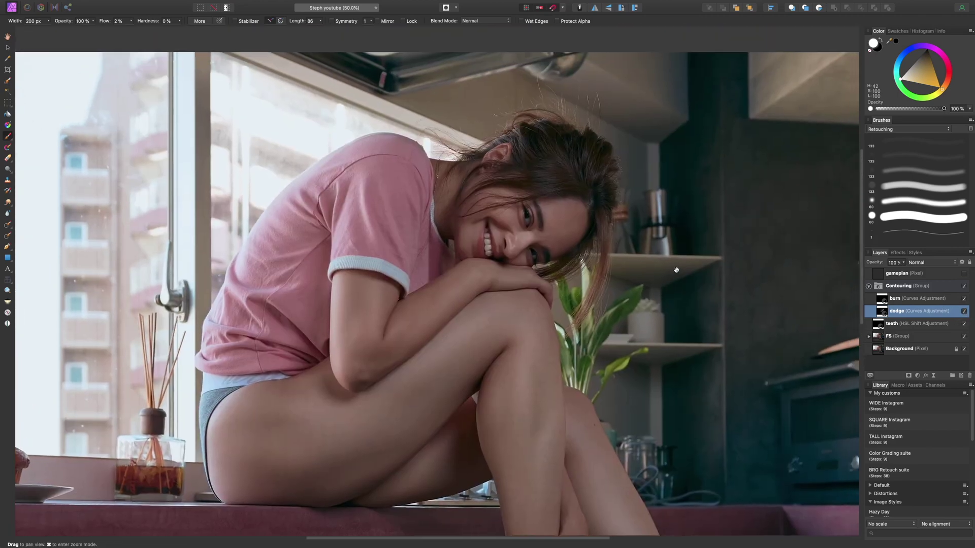
key(super+plus)
key(bracketleft)
key(bracketleft)
key(bracketleft)
key(bracketleft)
key(bracketleft)
key(bracketleft)
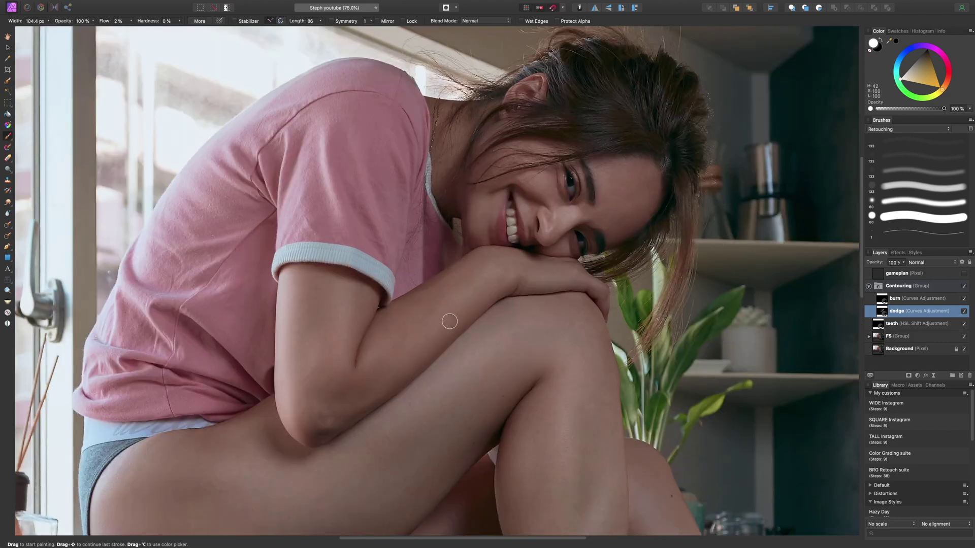
Step: Refine small highlights on the forearm below the sleeve cuff with a fine dodge brush and check them against the hidden layer
key(bracketleft)
key(bracketleft)
key(bracketleft)
key(super+plus)
key(super+plus)
drag(418, 315, 495, 289)
key(bracketleft)
key(bracketleft)
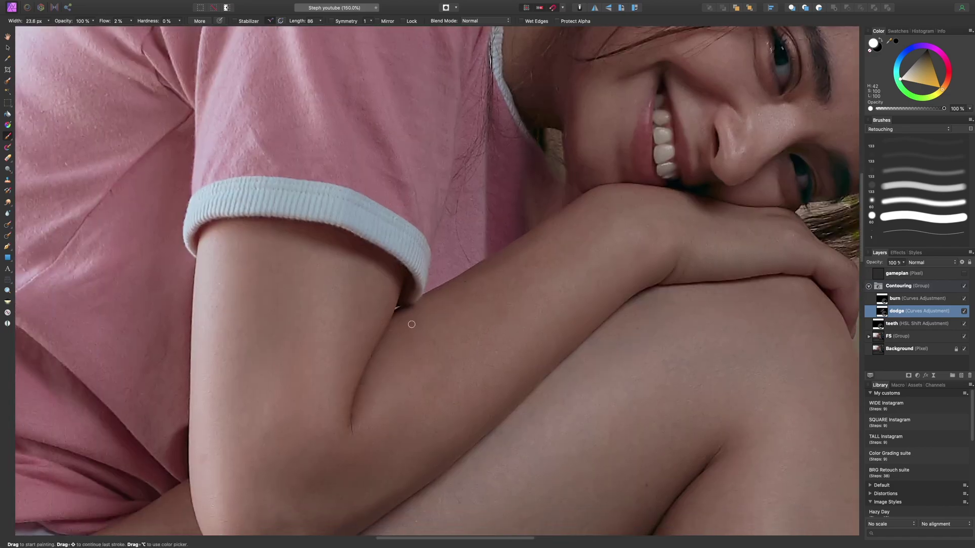
key(bracketleft)
key(bracketleft)
key(bracketright)
key(bracketright)
key(bracketright)
click(963, 312)
click(963, 311)
Step: Touch up small dodge highlights on the face around the eyes and brows with a brush of about 34 px
drag(821, 267, 608, 359)
key(super+1)
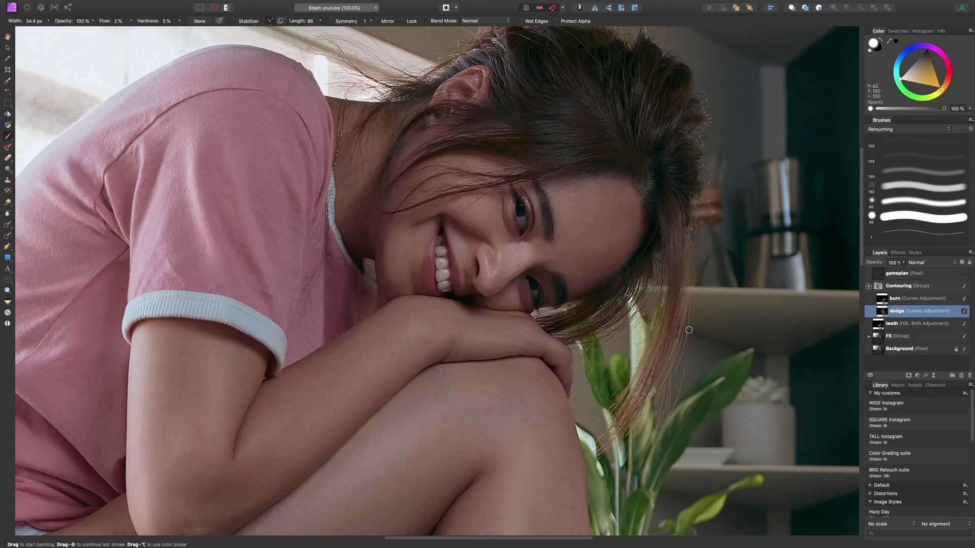
key(super+equal)
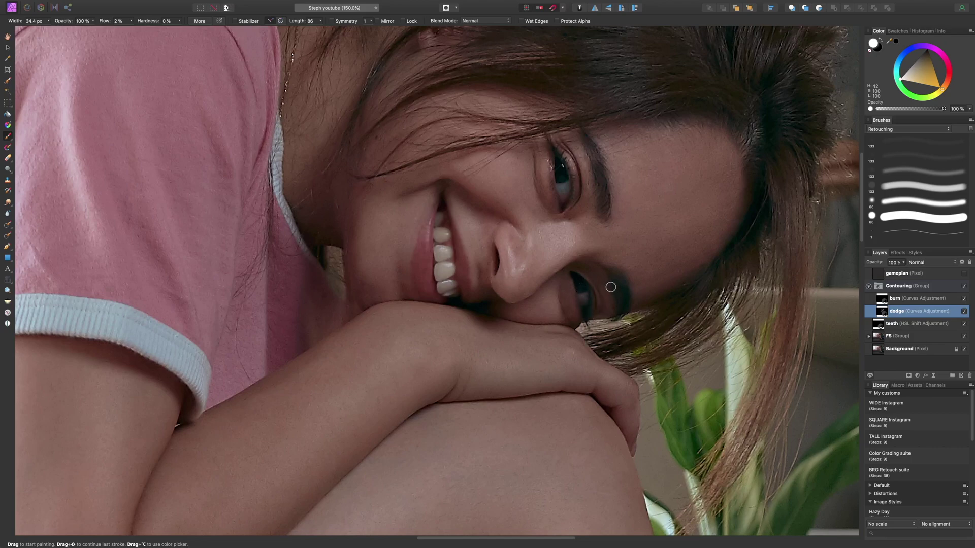
key(super+0)
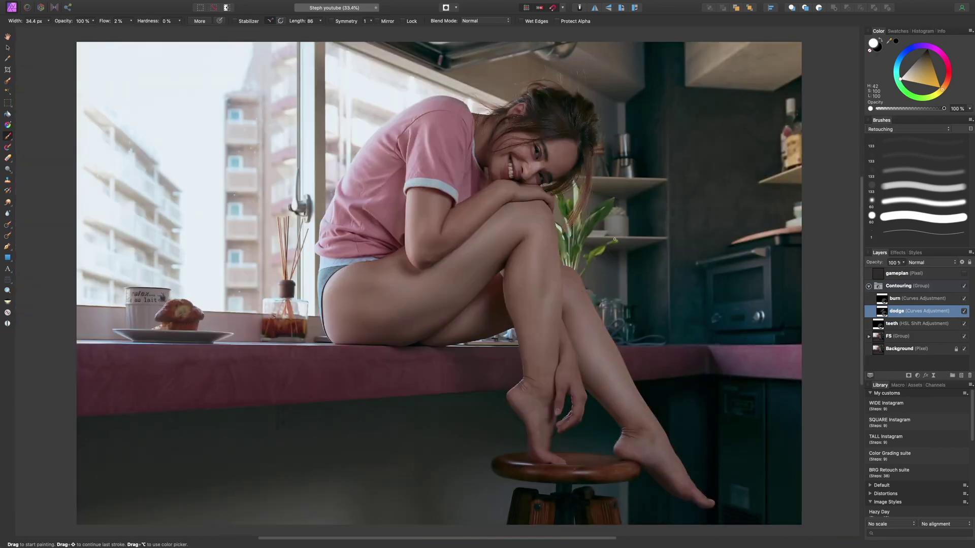
Step: Brighten the neck between the shirt collar and the hair in the dodge mask, varying the brush up to about 211 px
key(super+plus)
drag(615, 239, 611, 406)
key(super+plus)
key(super+plus)
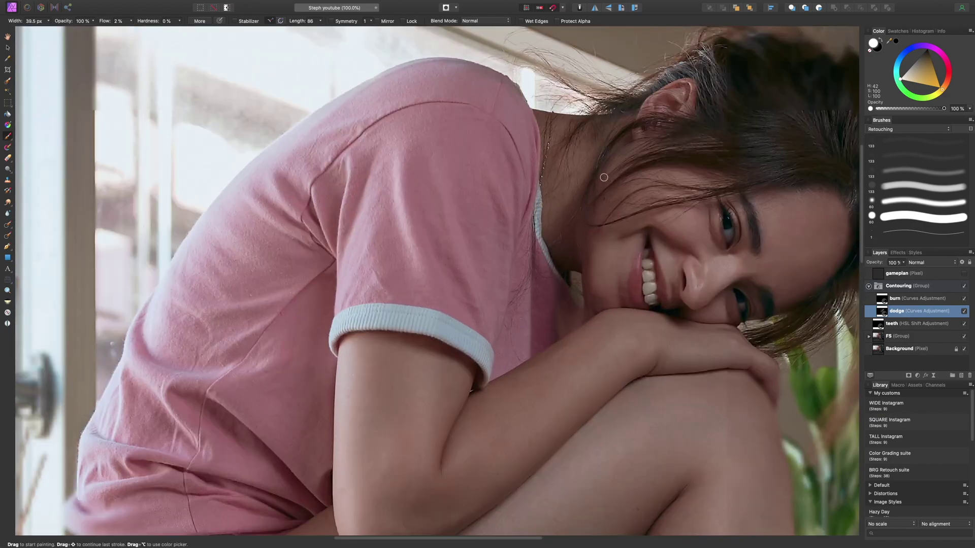
key(bracketright)
key(bracketright)
key(bracketright)
key(bracketright)
key(bracketright)
key(bracketright)
key(bracketright)
key(bracketright)
key(bracketright)
key(bracketright)
key(bracketright)
key(bracketright)
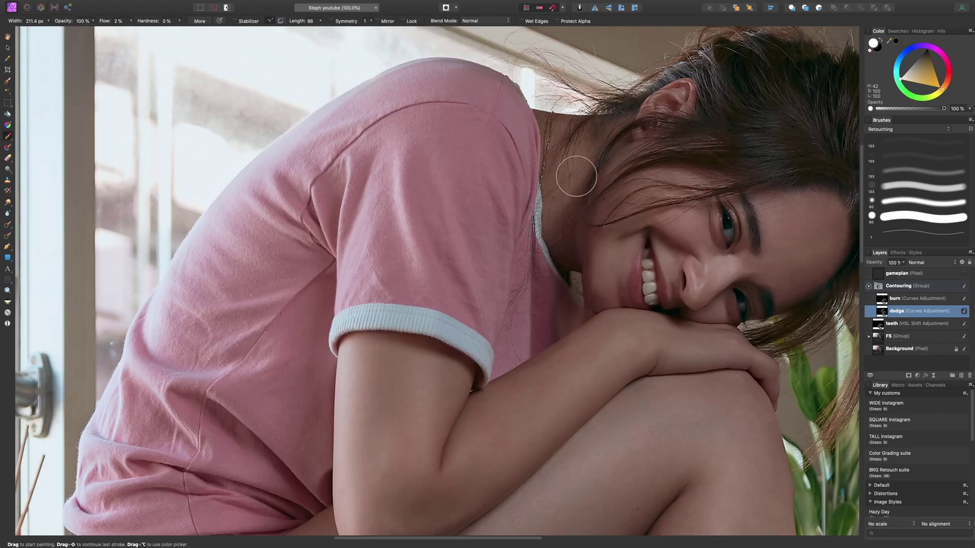
key(bracketleft)
key(bracketleft)
key(bracketleft)
key(bracketleft)
key(bracketleft)
key(super+0)
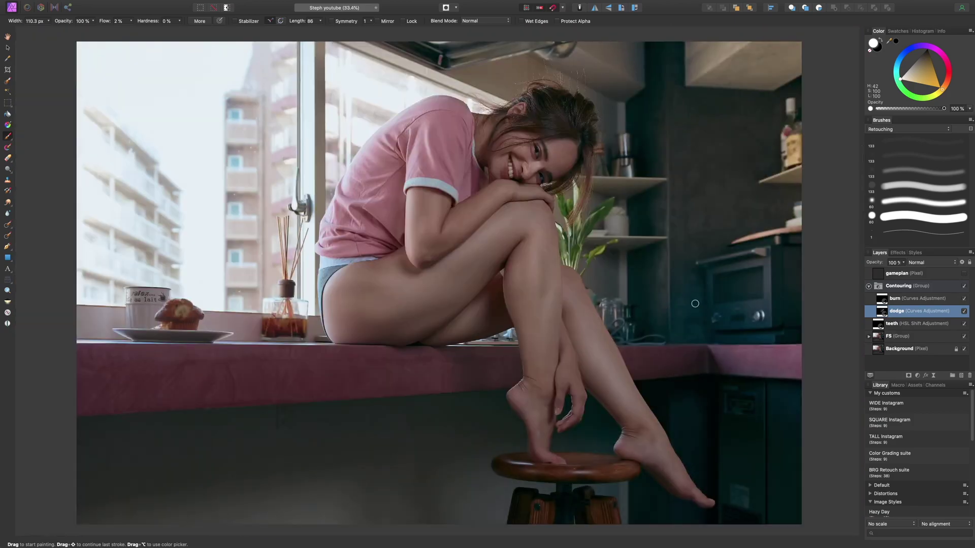
Step: Blend broad soft dodge highlights over the figure with the brush enlarged to about 308 px
key(bracketright)
key(bracketright)
key(bracketright)
key(bracketright)
key(bracketright)
key(bracketright)
key(bracketright)
key(bracketright)
key(bracketright)
key(bracketright)
key(bracketright)
key(bracketright)
key(bracketright)
key(bracketleft)
key(bracketleft)
key(bracketleft)
key(bracketleft)
key(super+equal)
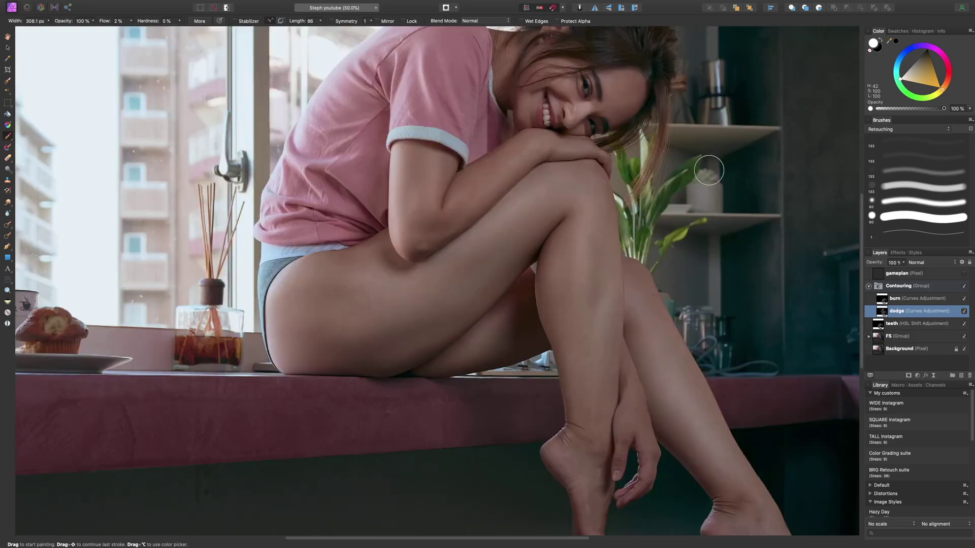
Step: Paint dodge highlights into the hair, narrowing the brush to suit thin strands
key(super+equal)
drag(701, 222, 463, 425)
drag(634, 103, 587, 237)
key(bracketleft)
key(bracketleft)
key(bracketleft)
key(bracketleft)
key(bracketleft)
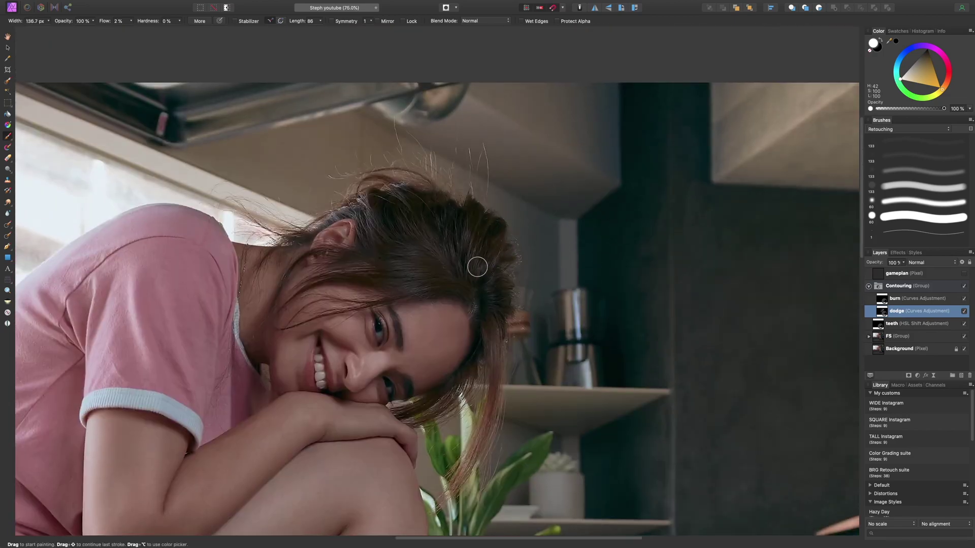
key(bracketleft)
key(bracketleft)
key(bracketleft)
key(bracketleft)
key(bracketleft)
key(bracketleft)
key(bracketleft)
key(bracketleft)
Step: Refine the hair highlights with a brush of about 19 px, checking them with the dodge layer hidden and visible
click(964, 311)
click(964, 312)
click(964, 311)
click(964, 311)
key(bracketright)
click(965, 313)
click(966, 313)
key(bracketleft)
Step: Compare the full image with the dodge layer hidden and visible to review all painted highlights
key(super+0)
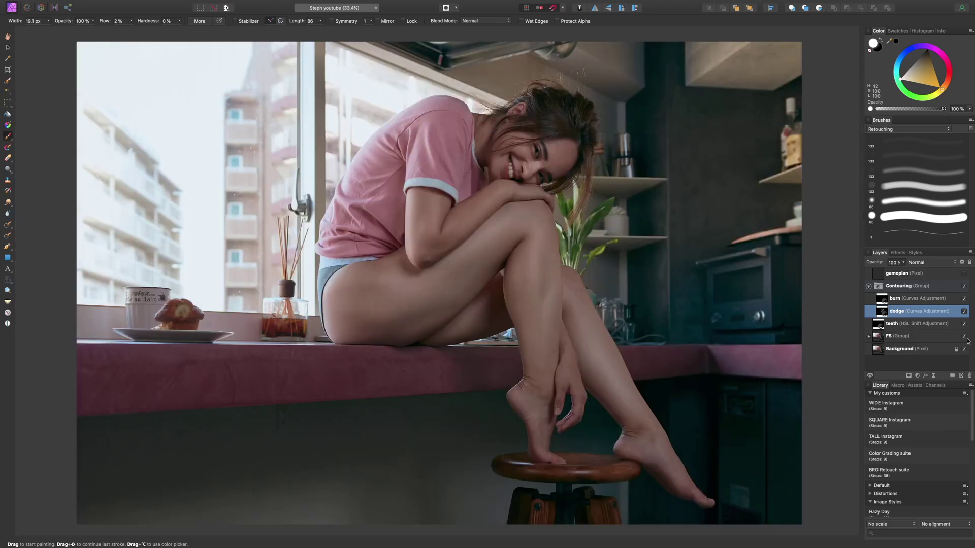
click(964, 311)
click(964, 311)
click(964, 312)
click(964, 311)
click(964, 312)
click(964, 312)
click(964, 311)
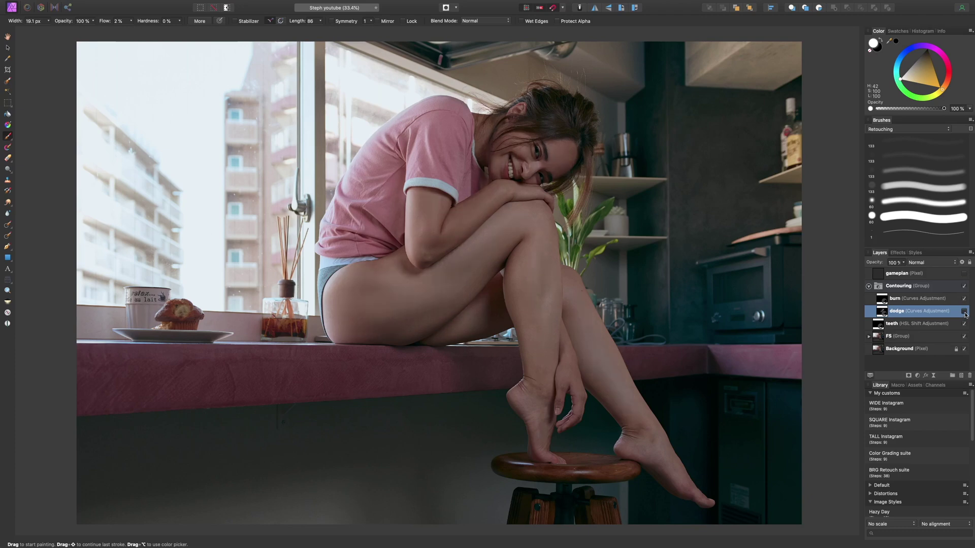
click(964, 311)
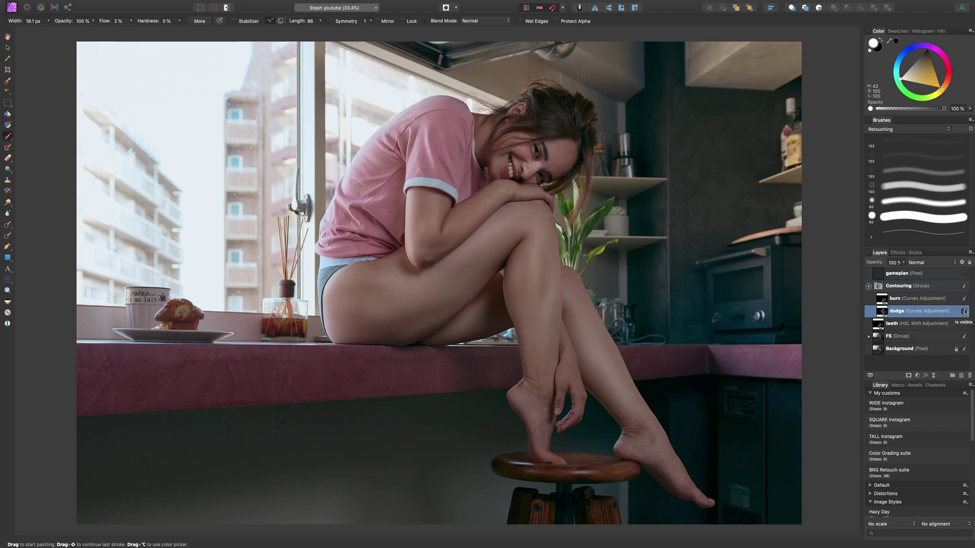
Step: Select the burn layer and paint soft shadows along the legs with the brush enlarged to about 237 px
click(934, 302)
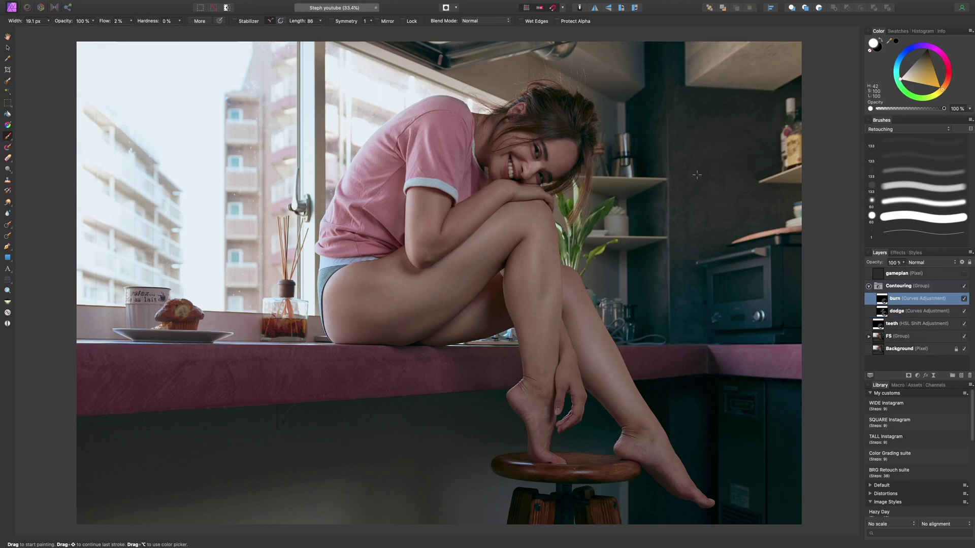
key(super+plus)
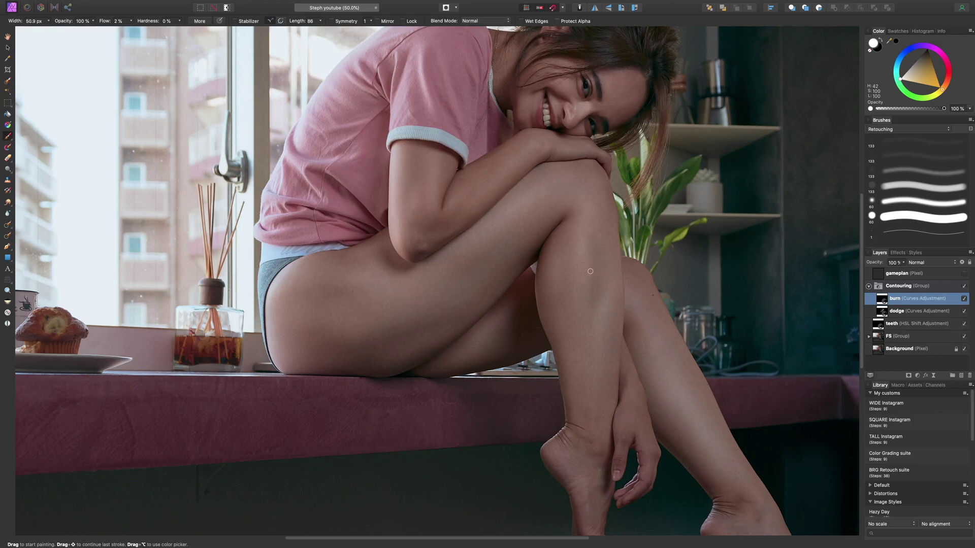
key(bracketright)
key(bracketright)
key(bracketright)
key(bracketright)
key(bracketright)
key(bracketright)
key(bracketright)
key(bracketright)
key(bracketright)
key(bracketright)
key(bracketright)
key(bracketright)
Step: Refine the burn shadows with a brush of about 163 px, checking them with the burn layer hidden and visible
click(963, 300)
double_click(966, 299)
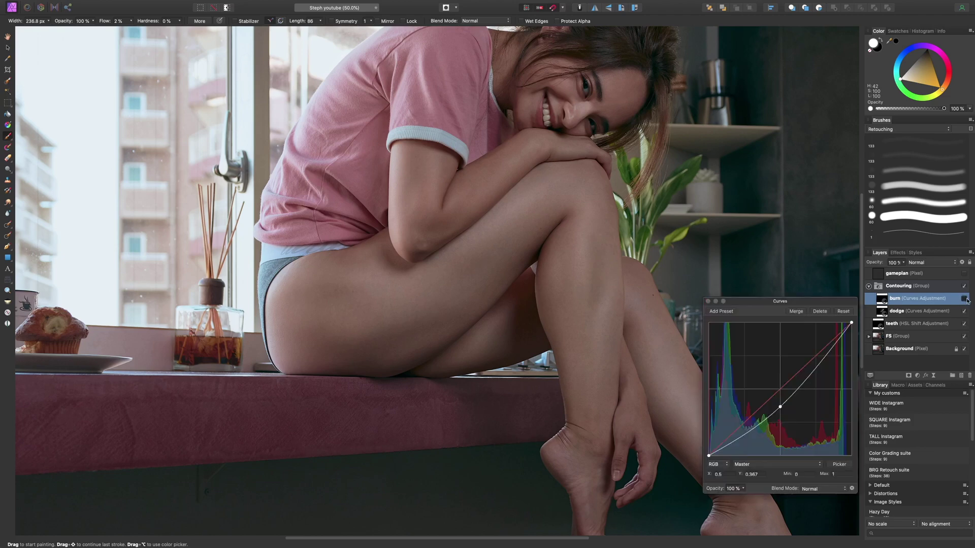
key(bracketleft)
key(bracketleft)
key(bracketleft)
key(bracketleft)
key(bracketleft)
key(bracketleft)
key(bracketleft)
key(bracketleft)
key(bracketleft)
key(bracketleft)
key(bracketleft)
key(bracketleft)
key(bracketleft)
key(bracketleft)
key(bracketleft)
key(bracketleft)
click(709, 302)
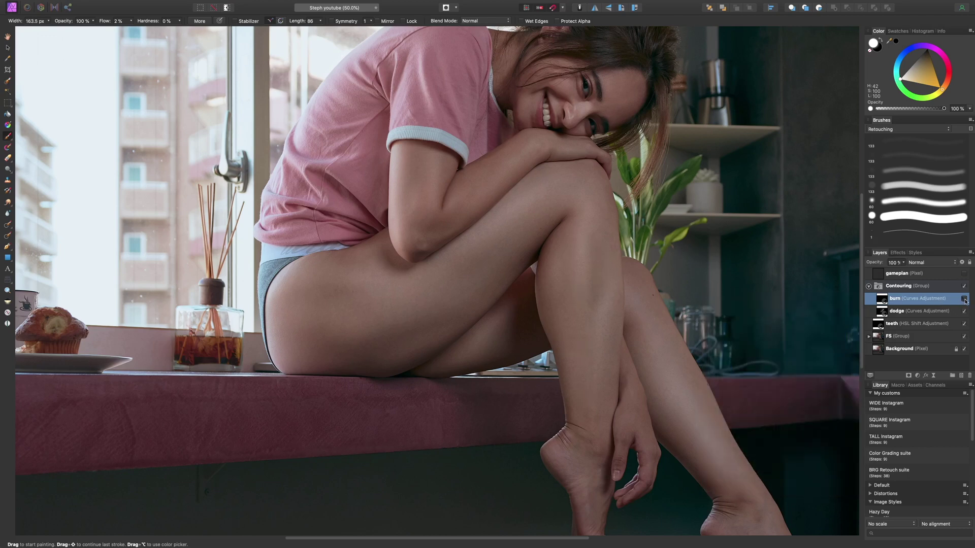
key(super+0)
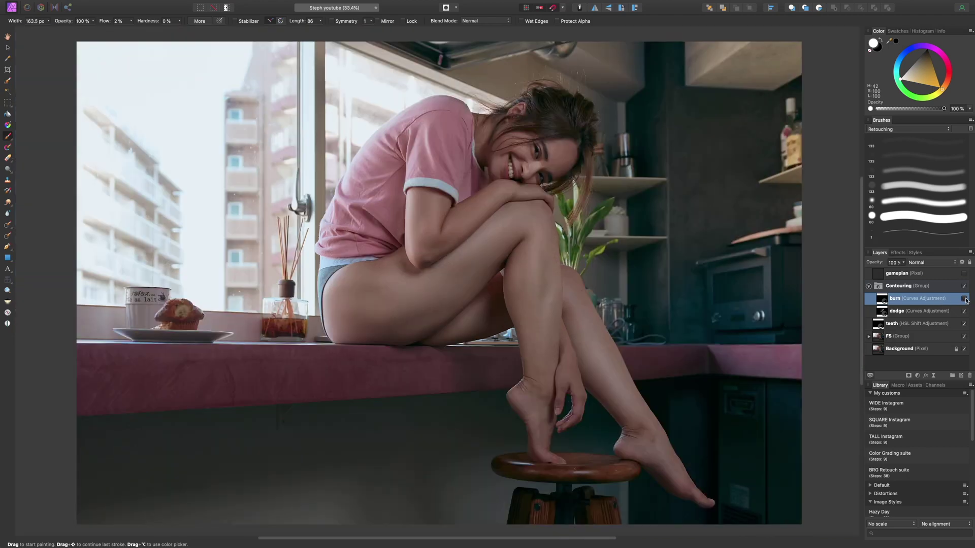
click(965, 300)
Step: Burn the fabric folds on the back of the shirt, narrowing the brush to about 73 px
key(bracketright)
key(bracketright)
key(bracketright)
key(bracketright)
key(bracketleft)
key(bracketleft)
key(bracketleft)
key(bracketleft)
key(bracketright)
key(bracketright)
key(bracketleft)
key(bracketleft)
key(bracketleft)
key(super+equal)
key(bracketleft)
key(bracketleft)
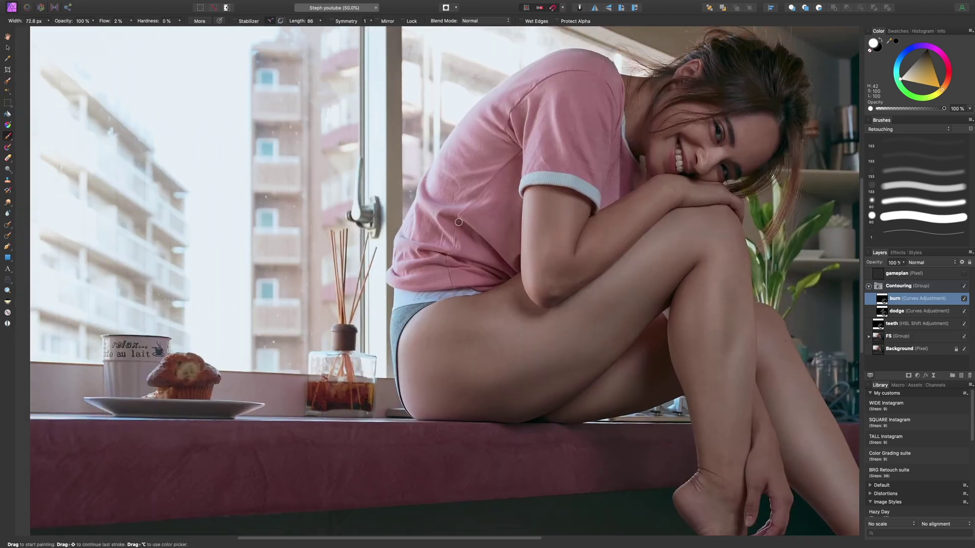
key(bracketright)
Step: Paint burn shadows along the hairline and forehead edge, comparing the result with the burn layer hidden and visible
mouse_move(613, 145)
mouse_down()
mouse_move(513, 210)
mouse_move(345, 233)
mouse_up()
key(super+equal)
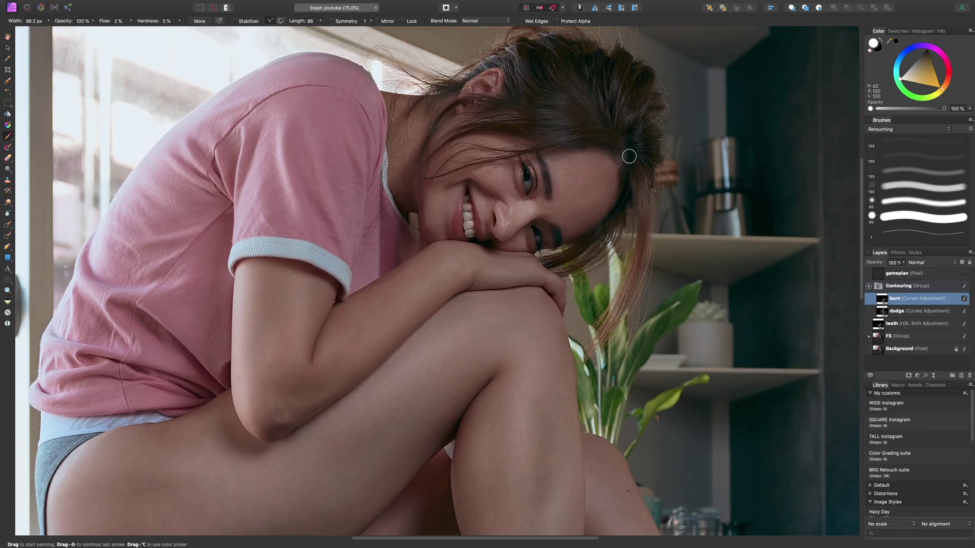
key(bracketleft)
key(])
key(])
key(])
key(])
key(])
mouse_move(621, 192)
mouse_down()
mouse_move(580, 232)
mouse_move(614, 192)
mouse_move(578, 146)
mouse_move(542, 154)
mouse_move(621, 185)
mouse_move(617, 172)
mouse_move(618, 189)
mouse_move(615, 177)
mouse_move(535, 154)
mouse_up()
key(])
key(])
click(965, 301)
click(965, 300)
click(965, 300)
Step: Paint fine burn shadows around the eyes with a brush of about 22 to 33 px
key(bracketleft)
key(bracketleft)
key(bracketleft)
key(bracketleft)
key(bracketleft)
key(bracketleft)
key(bracketleft)
key(super+plus)
drag(601, 168, 500, 264)
key(bracketleft)
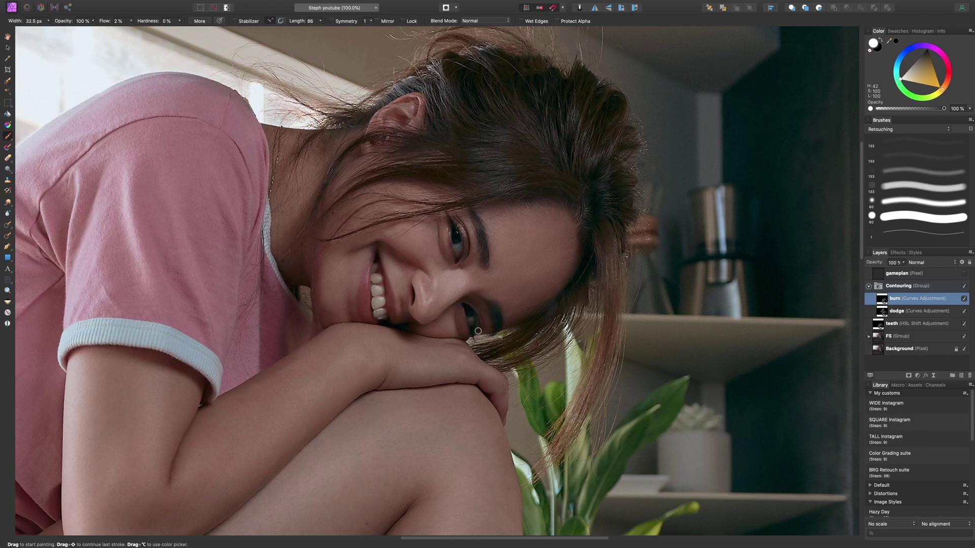
key(bracketright)
key(bracketleft)
key(bracketleft)
Step: Soften the burn shadows around both eyes by painting black on the mask with a brush of about 58 px
key(x)
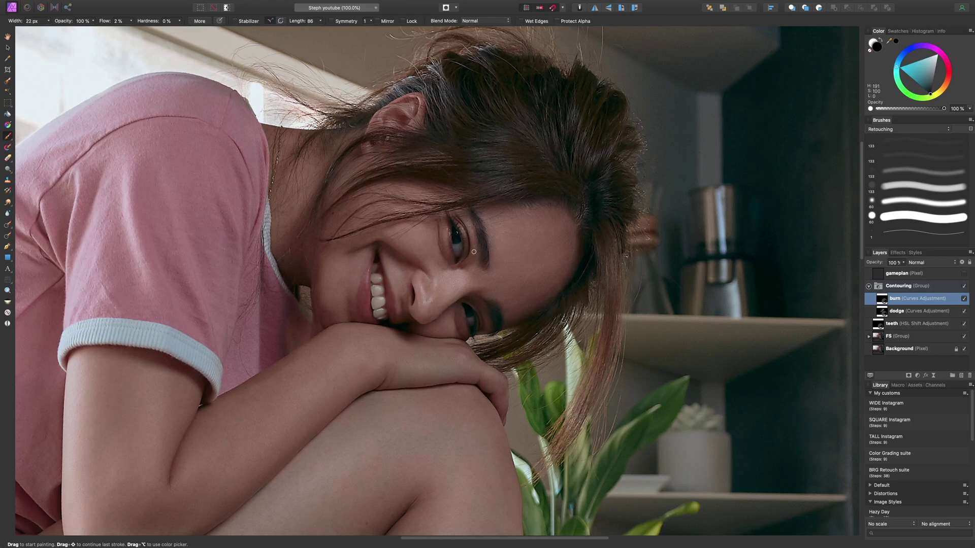
key(bracketright)
key(bracketright)
key(bracketright)
key(bracketright)
key(bracketright)
key(bracketright)
key(bracketright)
mouse_move(466, 254)
mouse_down()
mouse_move(451, 229)
mouse_move(450, 248)
mouse_move(458, 231)
mouse_up()
mouse_move(474, 316)
mouse_down()
mouse_move(473, 326)
mouse_move(476, 312)
mouse_move(462, 309)
mouse_move(475, 325)
mouse_up()
Step: Inspect the burn layer's mask on its own across the whole image, and return to the photo
alt+click(883, 301)
key(super+0)
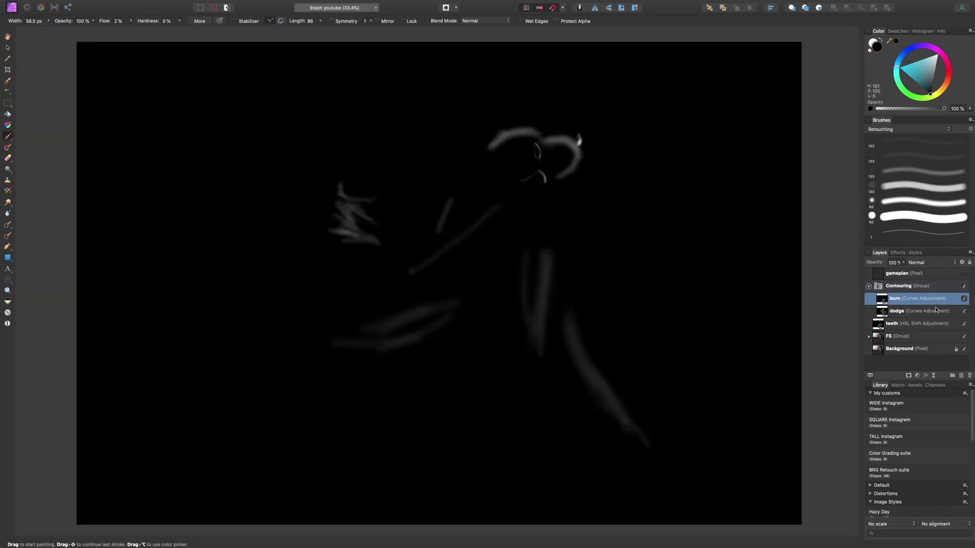
click(964, 298)
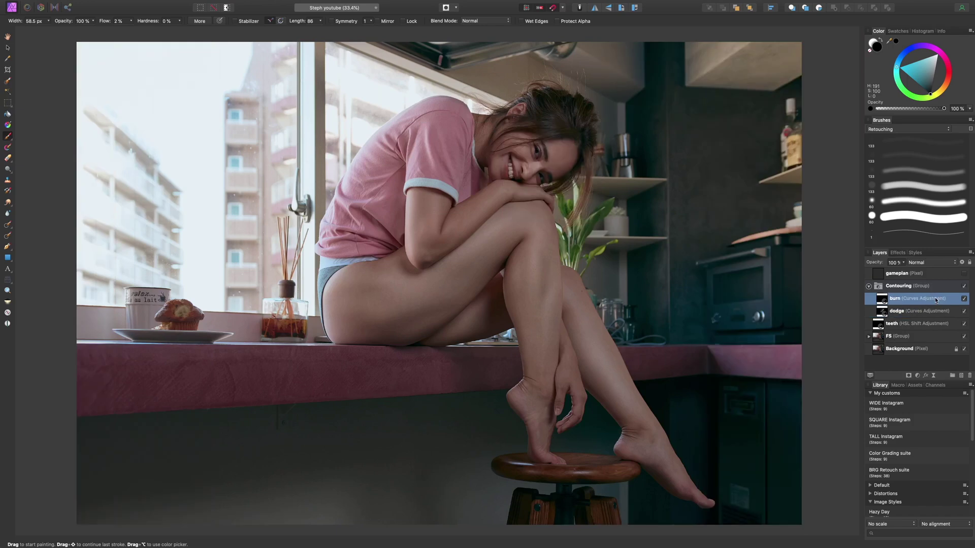
Step: Compare the full image with the Contouring group hidden and visible to judge the combined dodge and burn effect
click(965, 287)
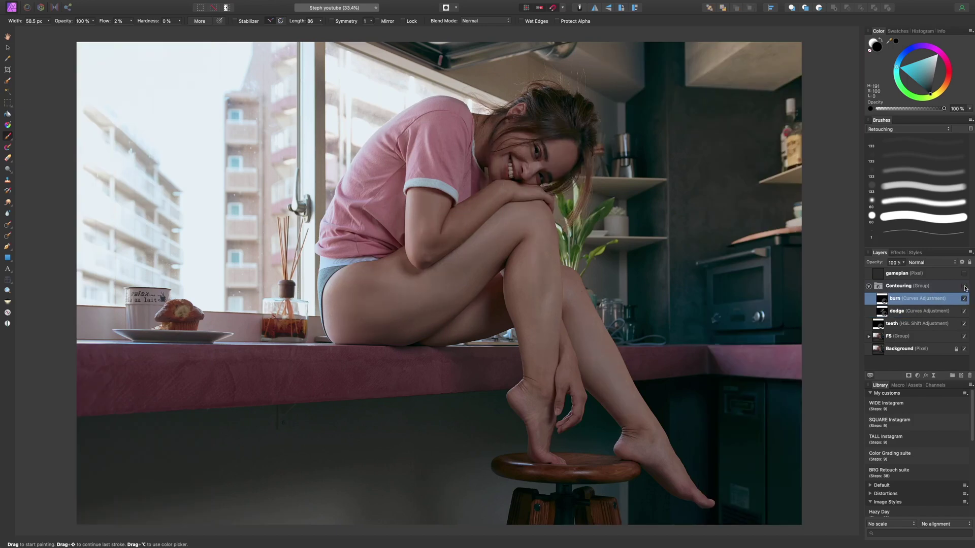
click(964, 288)
click(965, 287)
click(964, 288)
click(965, 287)
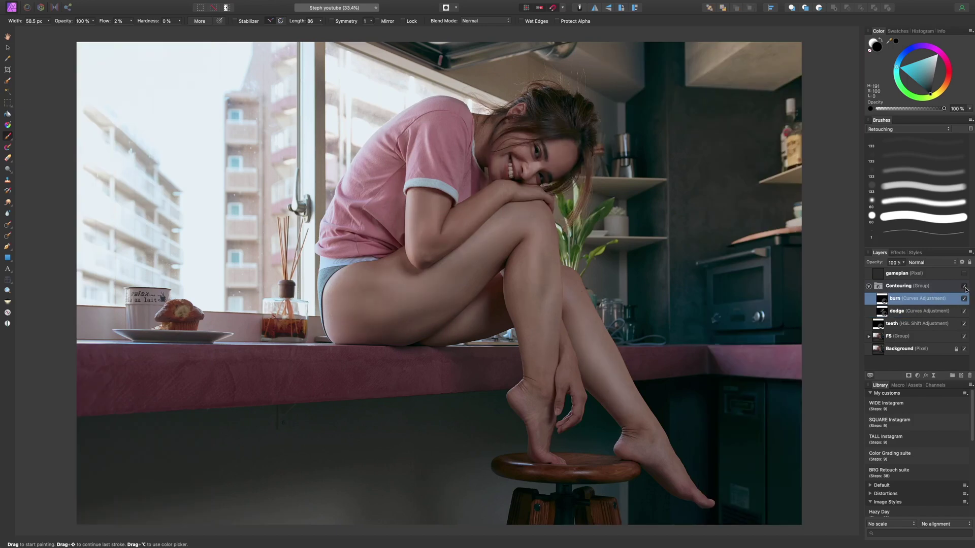
click(965, 289)
click(965, 288)
click(965, 288)
click(965, 288)
click(966, 288)
click(966, 287)
click(965, 286)
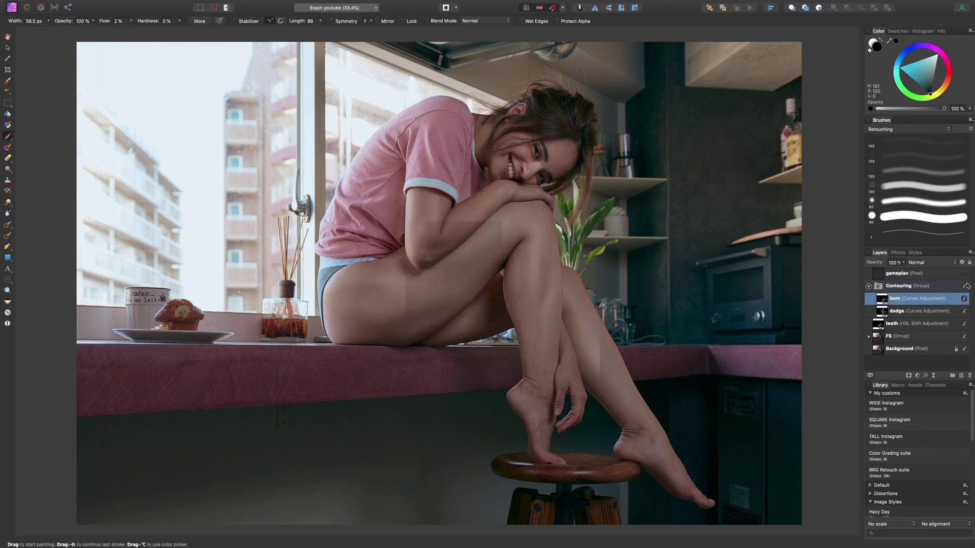
Step: Select the dodge layer and ease its highlights by painting black with a brush of about 272 px
click(884, 314)
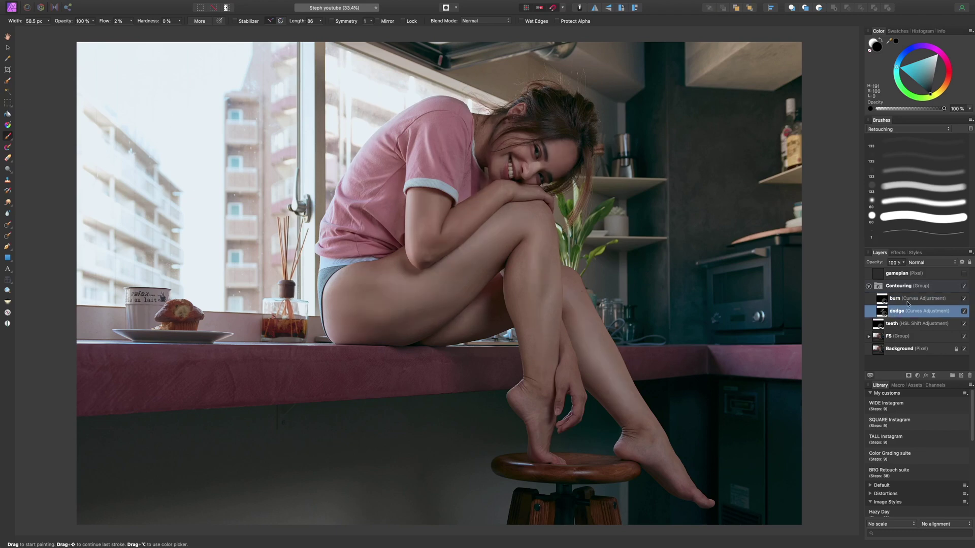
key(])
key(])
key(])
key(])
key(])
key(])
key(])
key(])
key(])
key(])
Step: Select the burn layer and soften its shadows with black, narrowing the brush to about 103 px
click(923, 300)
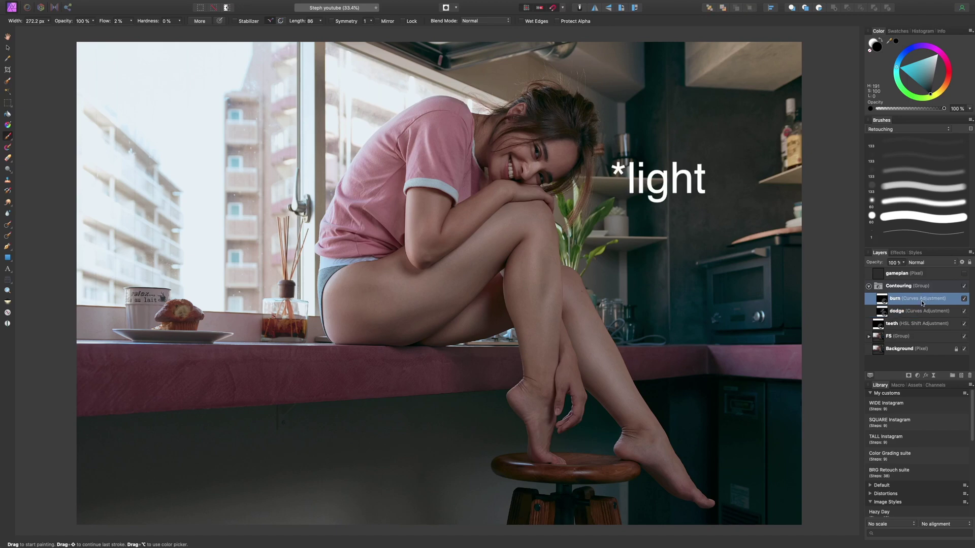
key(super+plus)
key([)
key([)
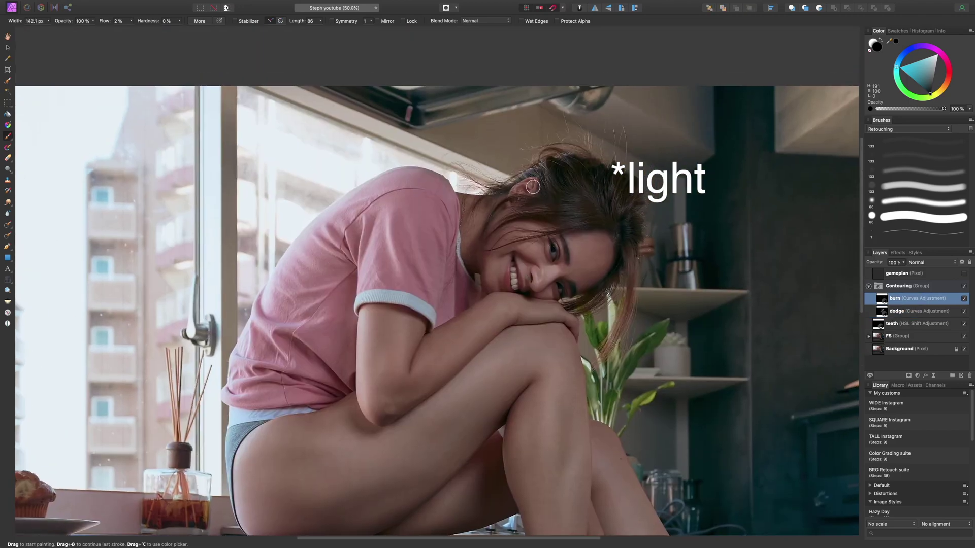
key([)
key([)
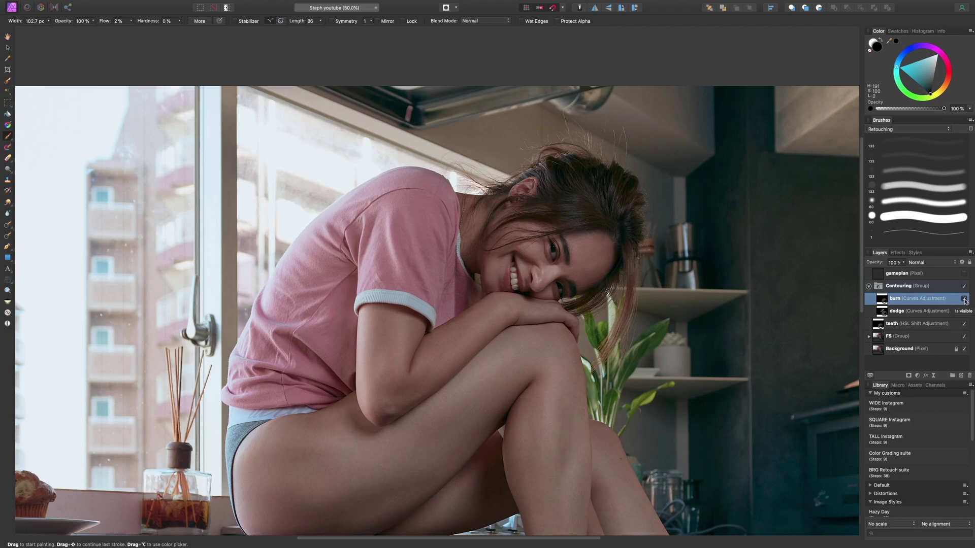
Step: Switch to white and add dodge-layer highlights with a brush of about 222 px, comparing them with the Contouring group hidden and visible
key(x)
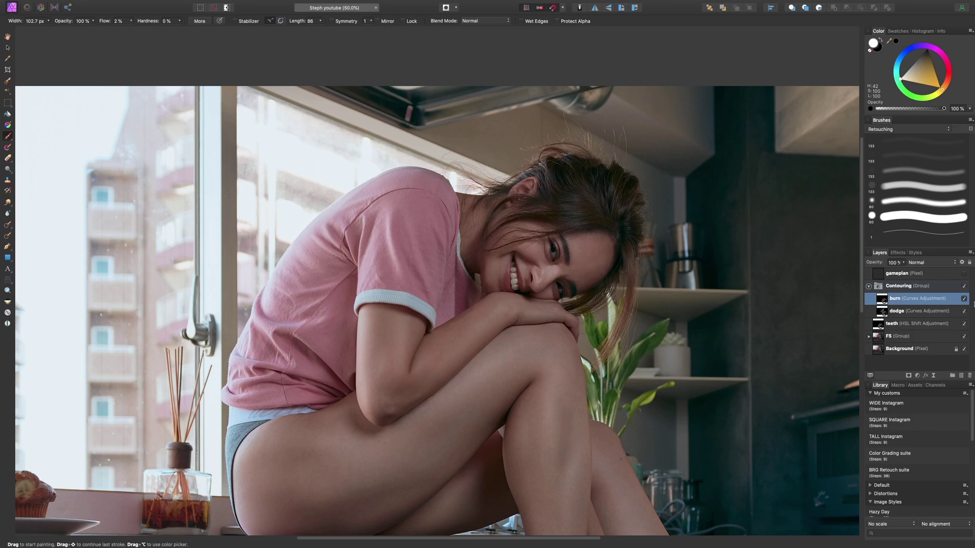
key(super+0)
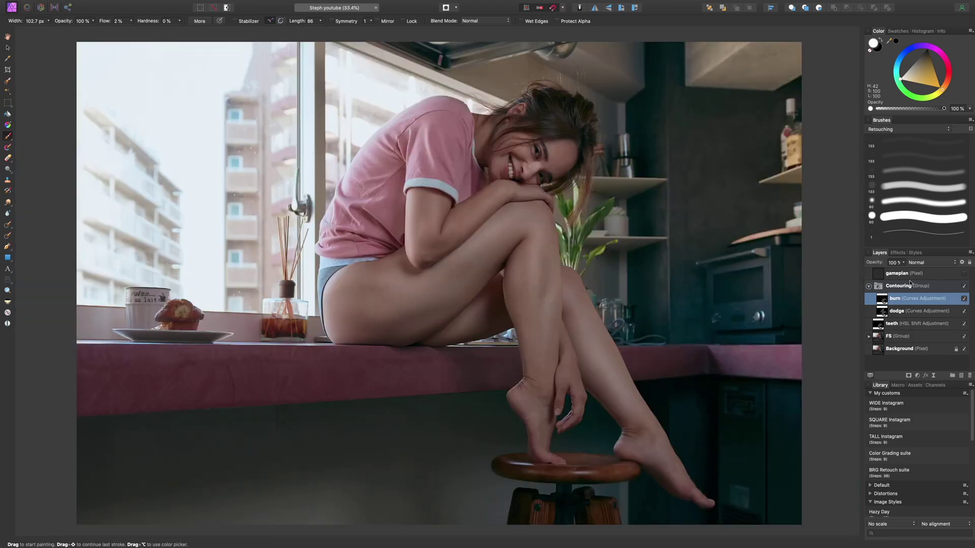
key(bracketleft)
key(bracketleft)
key(bracketleft)
click(910, 315)
key(bracketright)
key(bracketright)
key(bracketright)
key(bracketright)
key(bracketright)
key(bracketright)
key(bracketright)
key(bracketright)
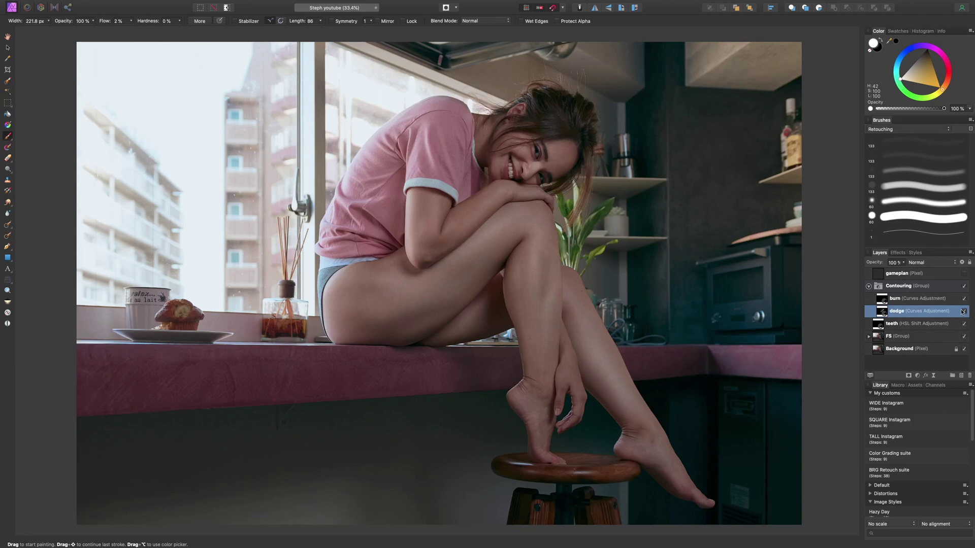
click(964, 287)
click(964, 286)
Step: Refine the dodge layer's highlights on the face with white, narrowing the brush to about 37 px and finer
key(super+plus)
key(super+plus)
drag(737, 240, 532, 468)
key(bracketleft)
key(bracketleft)
key(bracketleft)
key(bracketleft)
key(bracketleft)
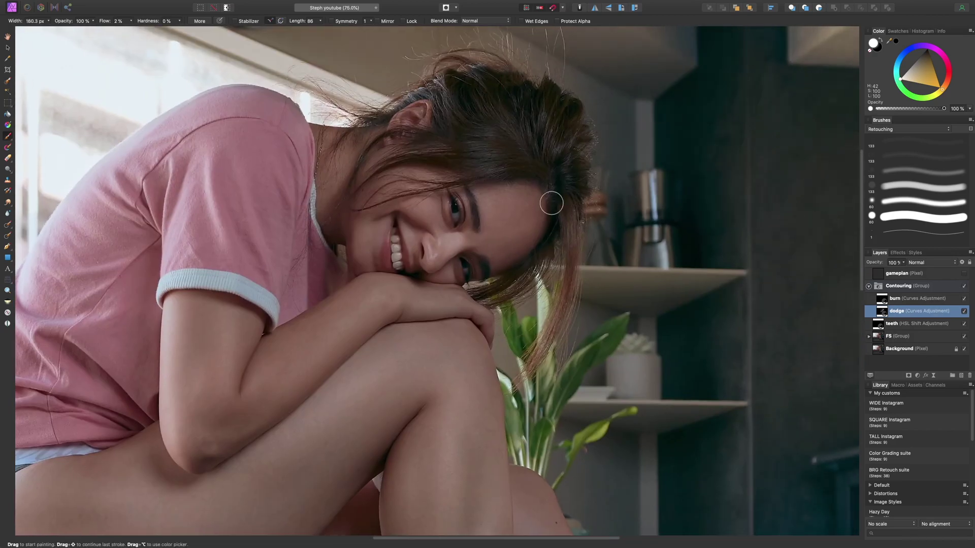
key(bracketleft)
key(bracketleft)
key(bracketleft)
key(super+plus)
key(super+plus)
drag(606, 214, 509, 181)
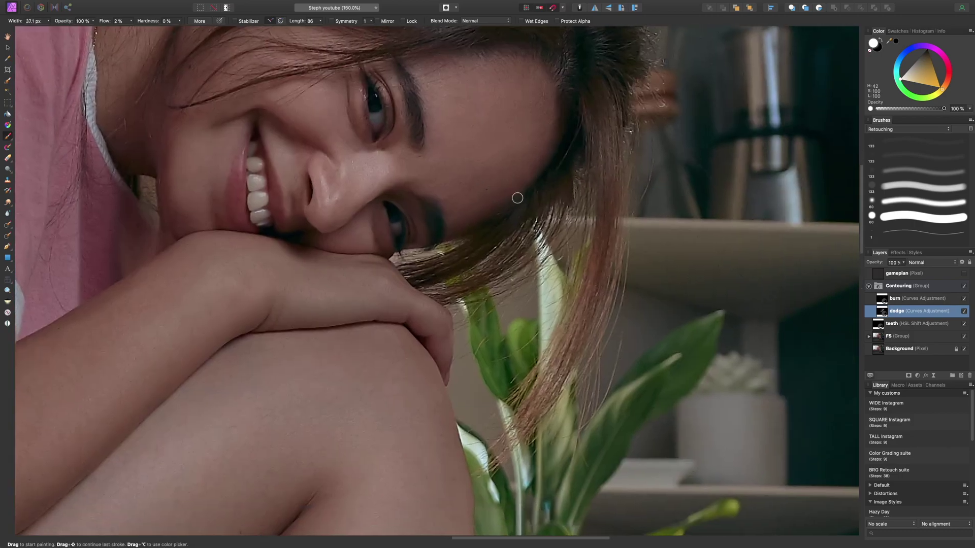
key(bracketleft)
key(bracketleft)
key(bracketleft)
key(bracketleft)
key(bracketleft)
key(bracketleft)
key(bracketright)
key(bracketright)
Step: Select the burn layer and paint fine face shadows in white with a brush of about 17 px
click(914, 302)
key(bracketleft)
key(bracketleft)
key(bracketleft)
key(bracketleft)
key(bracketleft)
key(bracketleft)
key(bracketleft)
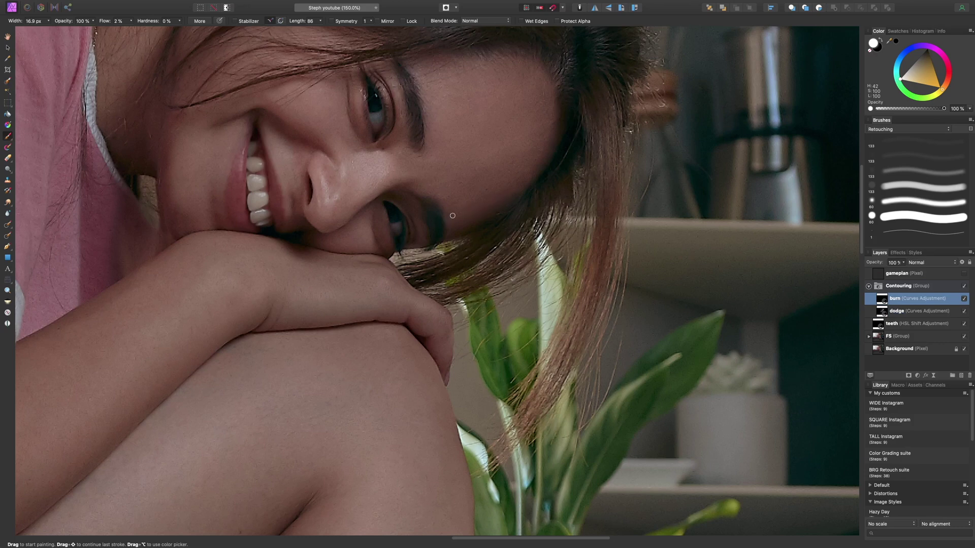
Step: Compare the face close up with the Contouring group hidden and visible
click(965, 287)
click(964, 287)
click(965, 287)
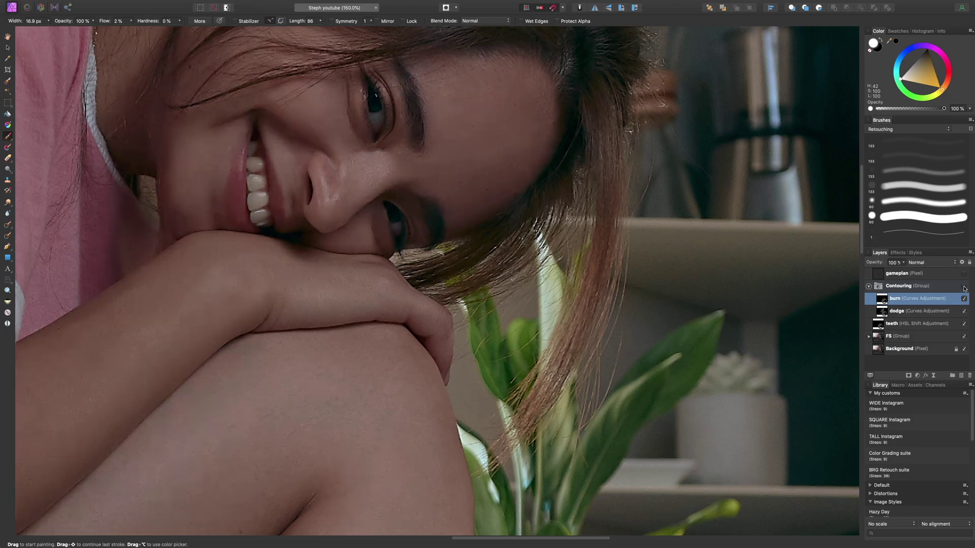
click(965, 287)
key(super+minus)
key(super+minus)
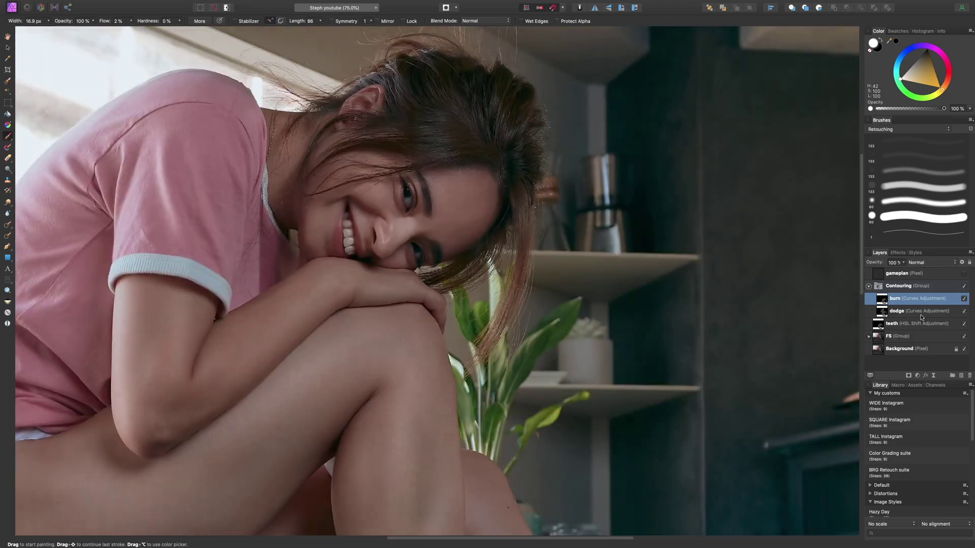
Step: Select the dodge layer and build up soft highlights in white, widening the brush to about 120 px
click(925, 312)
key(bracketright)
key(bracketright)
key(bracketright)
key(bracketright)
key(bracketright)
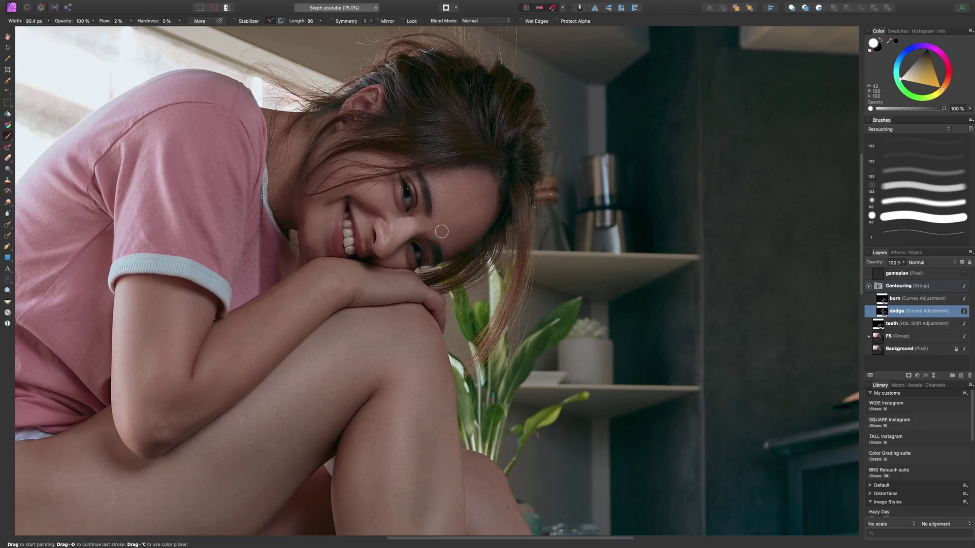
key(bracketright)
key(super+0)
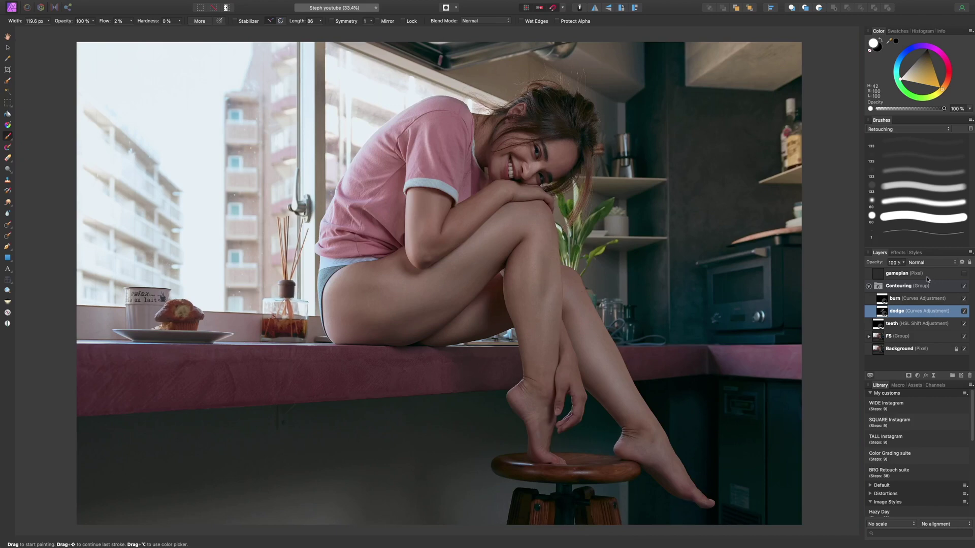
key(super+plus)
key(super+plus)
scroll(712, 241, up, 5)
scroll(711, 242, right, 5)
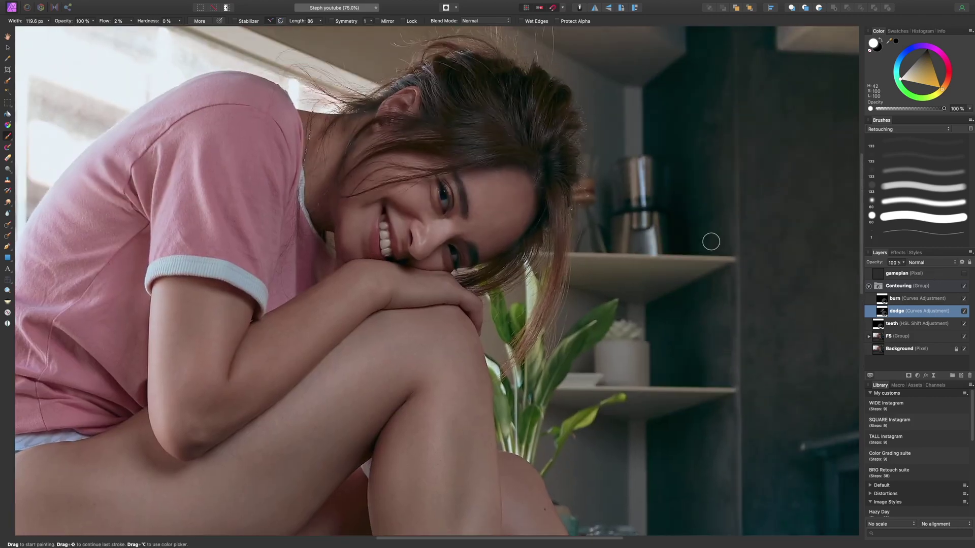
key(super+0)
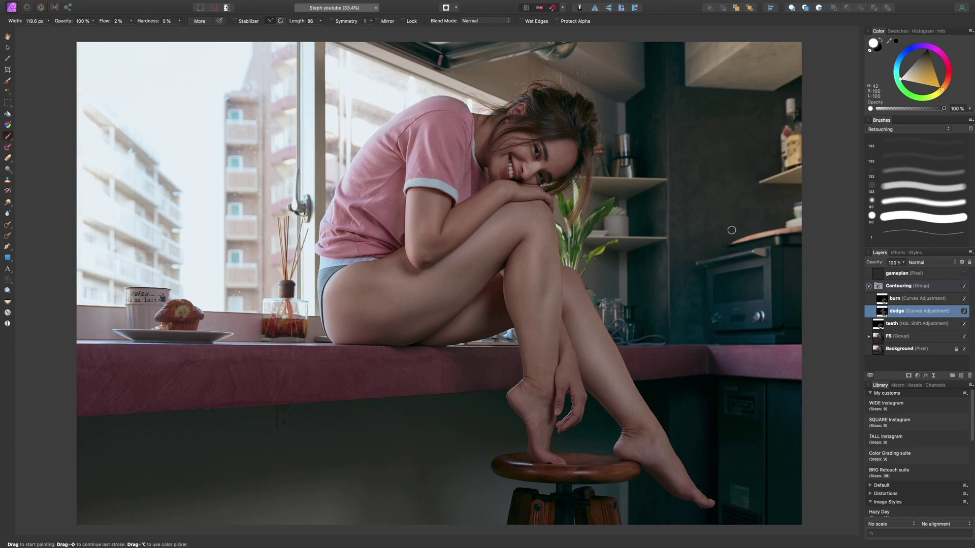
key(super+plus)
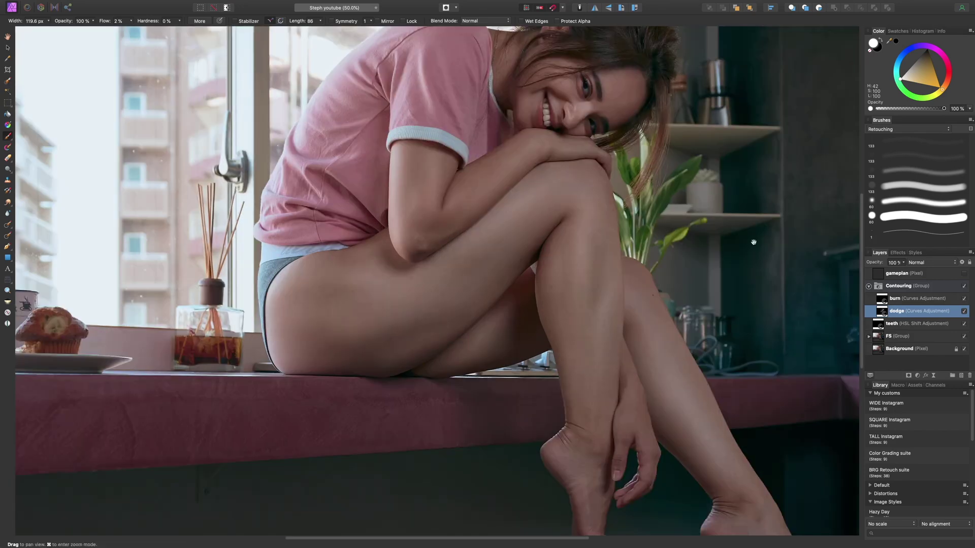
Step: Select the burn layer and deepen the figure's shadows in white with a brush of about 86 px
click(919, 300)
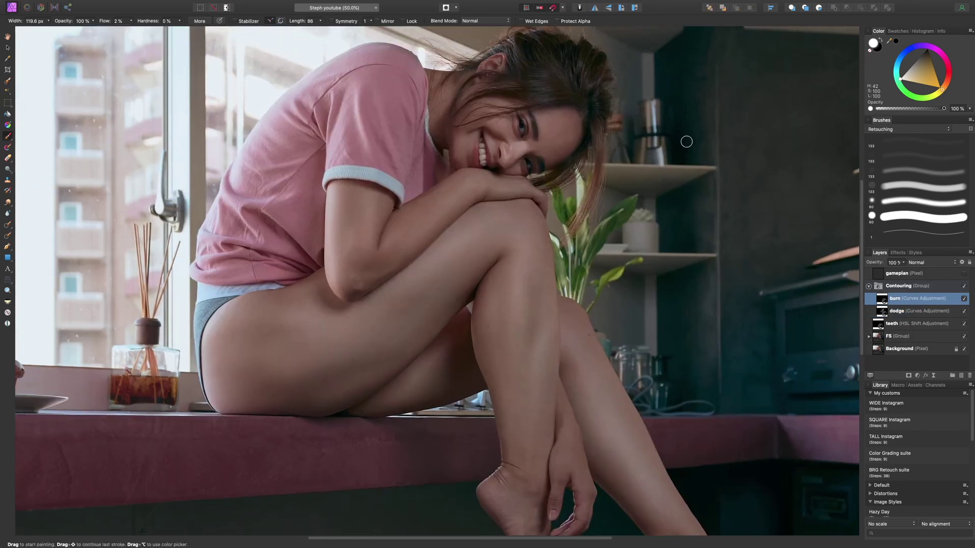
key(bracketleft)
key(super+minus)
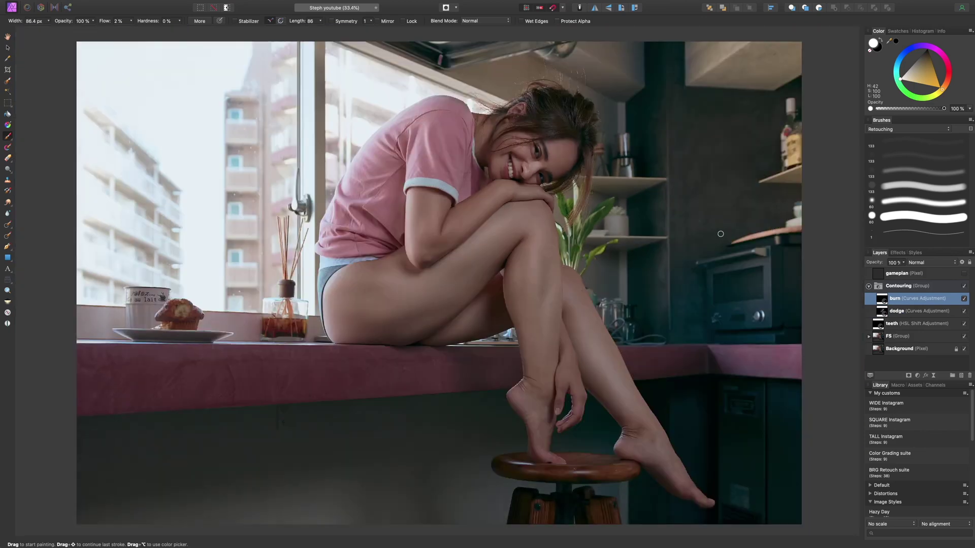
key(super+plus)
key(super+plus)
key(super+plus)
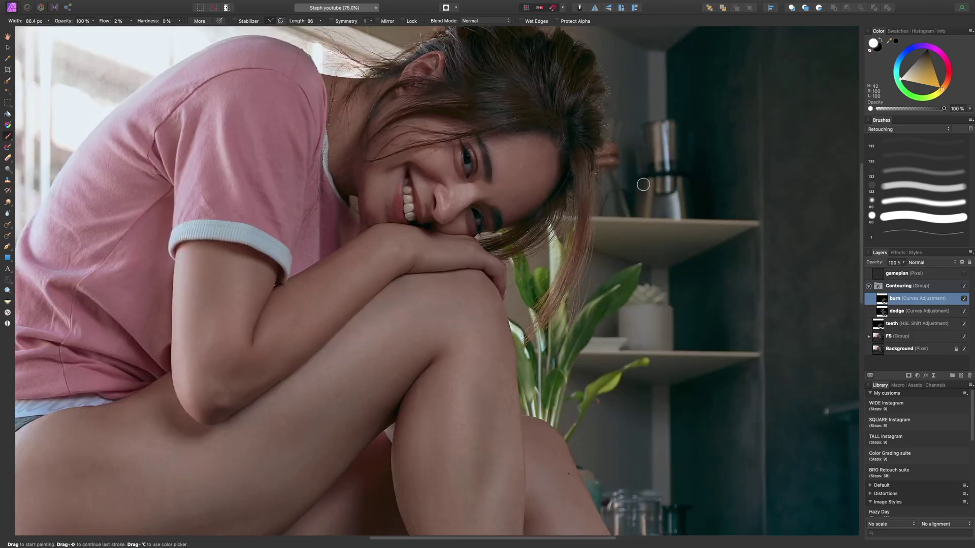
Step: Add finer burn shadows around the face and hair, narrowing the brush from about 45 px to about 19 px
key(super+plus)
key(super+plus)
drag(711, 73, 583, 181)
key(bracketleft)
key(bracketleft)
key(bracketleft)
key(bracketleft)
key(bracketleft)
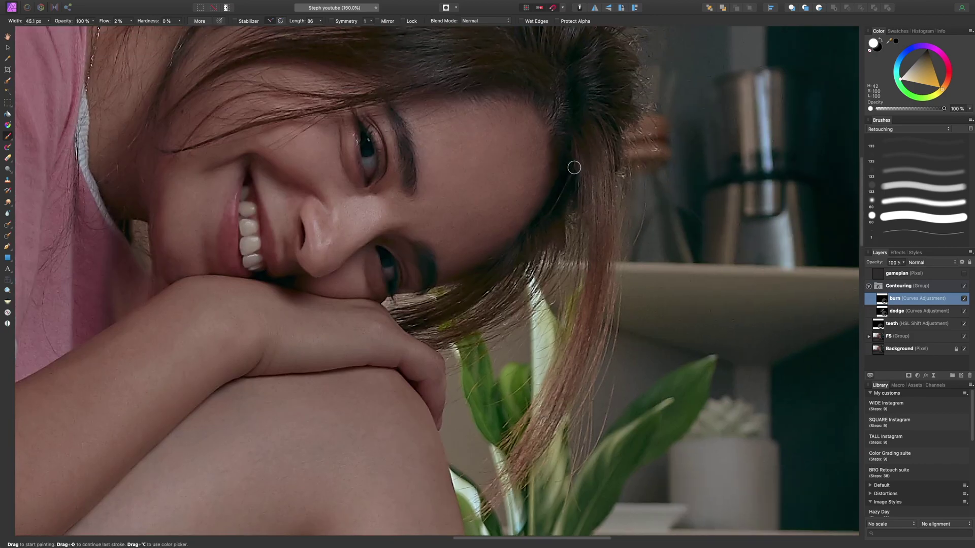
key(bracketleft)
key(bracketleft)
key(bracketright)
key(bracketleft)
key(bracketleft)
key(bracketleft)
key(bracketleft)
key(super+0)
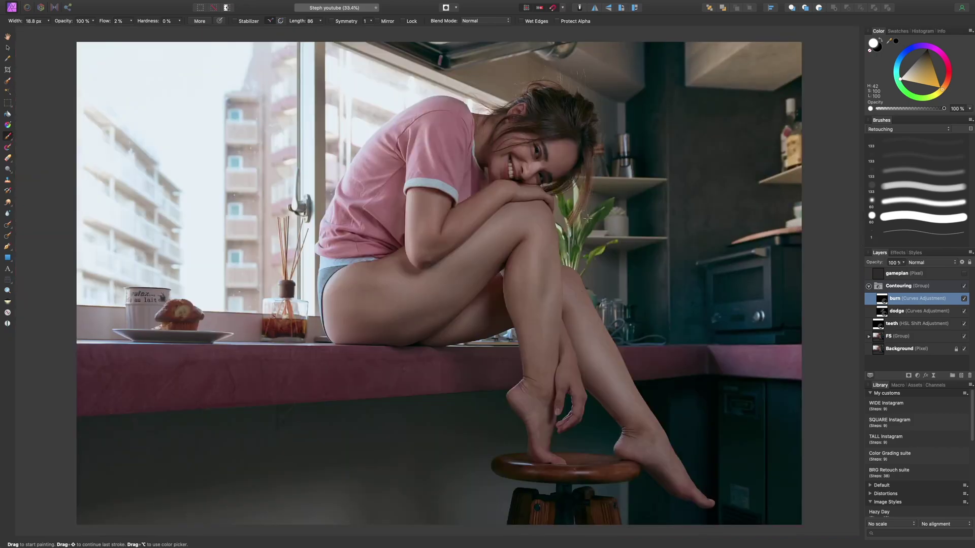
Step: Continue shading the upper figure on the burn layer, finishing with a brush of about 44 px
scroll(631, 180, up, 4)
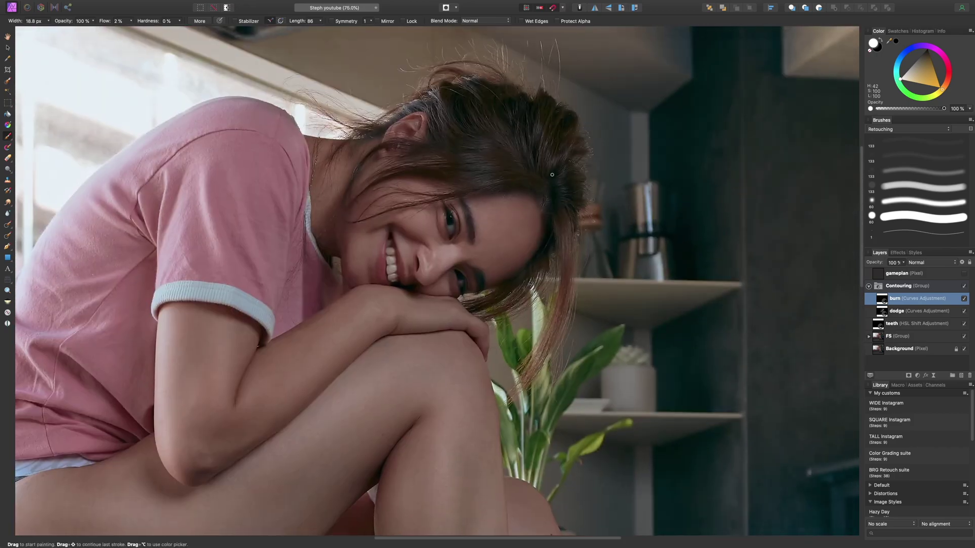
key(bracketright)
key(bracketright)
key(bracketright)
key(bracketright)
key(bracketright)
key(bracketright)
key(bracketright)
key(bracketright)
key(bracketright)
key(bracketleft)
key(bracketleft)
key(bracketleft)
key(bracketleft)
key(super+0)
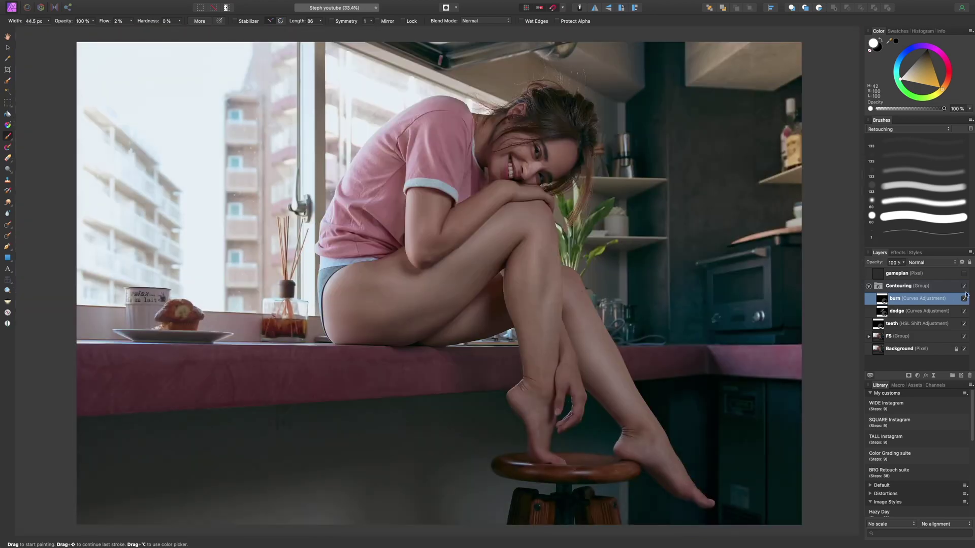
Step: Compare the whole image with the Contouring group hidden and visible to judge the refined shading
click(964, 287)
click(964, 286)
click(964, 286)
click(964, 286)
click(964, 286)
click(964, 288)
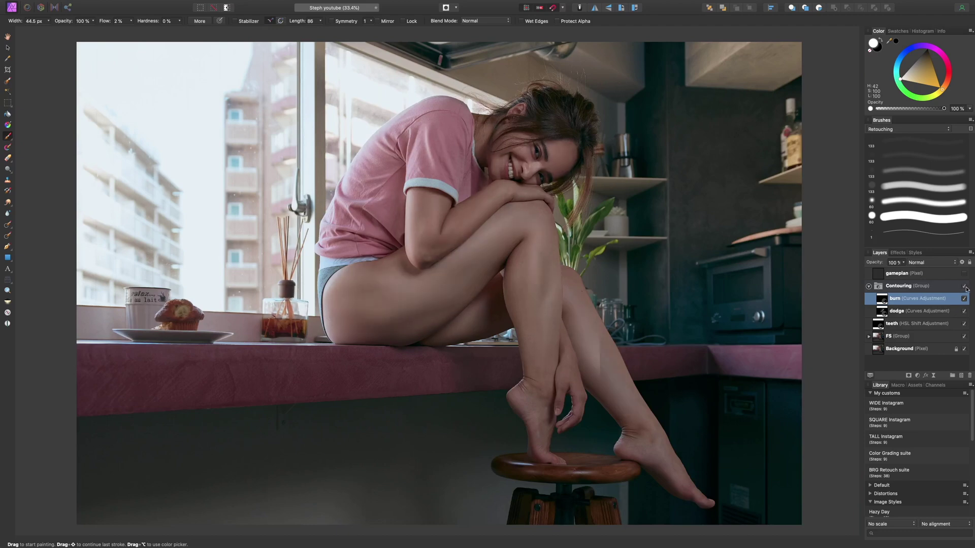
click(965, 288)
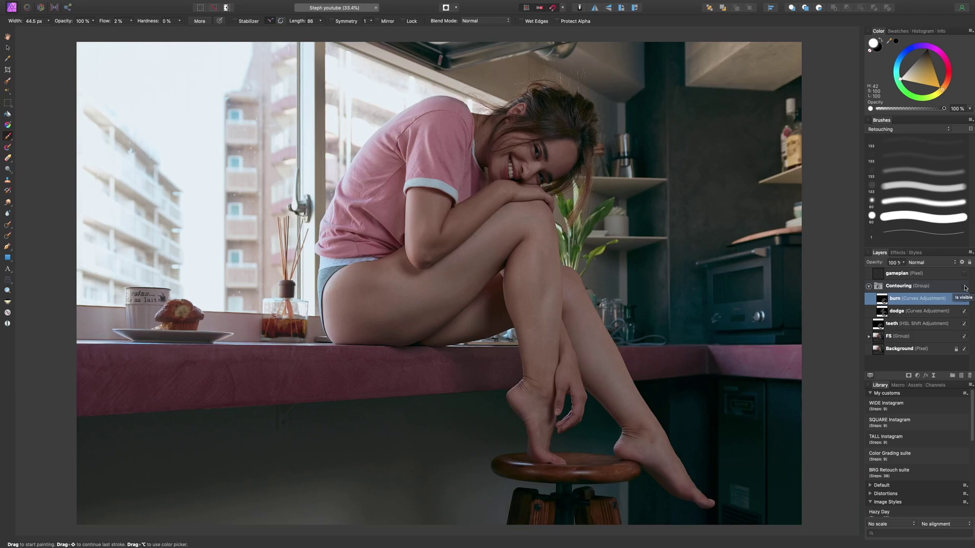
click(964, 287)
click(965, 287)
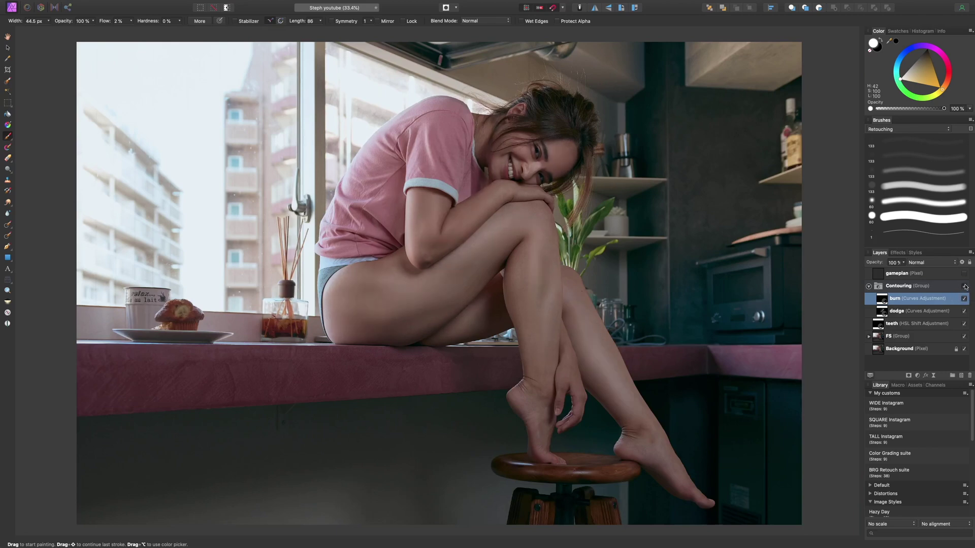
click(965, 287)
click(965, 287)
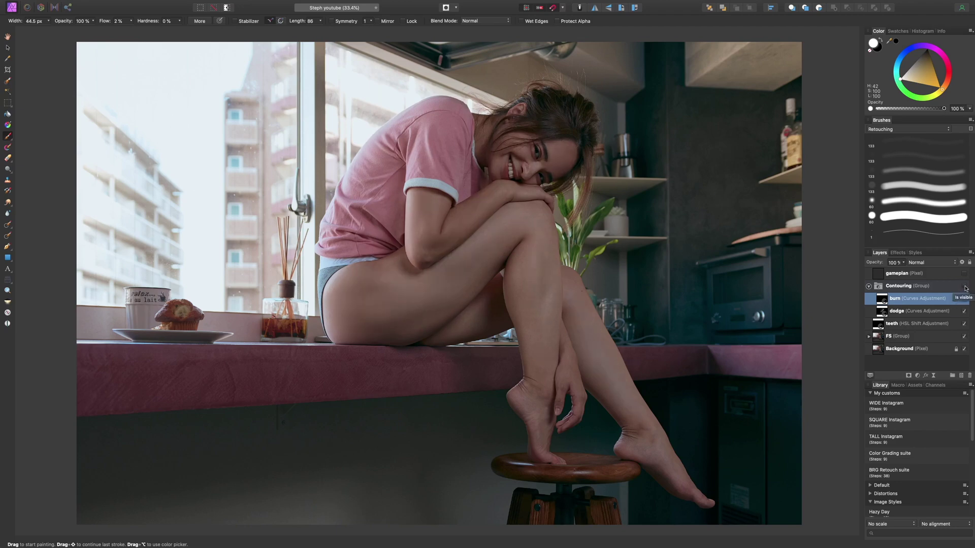
click(964, 287)
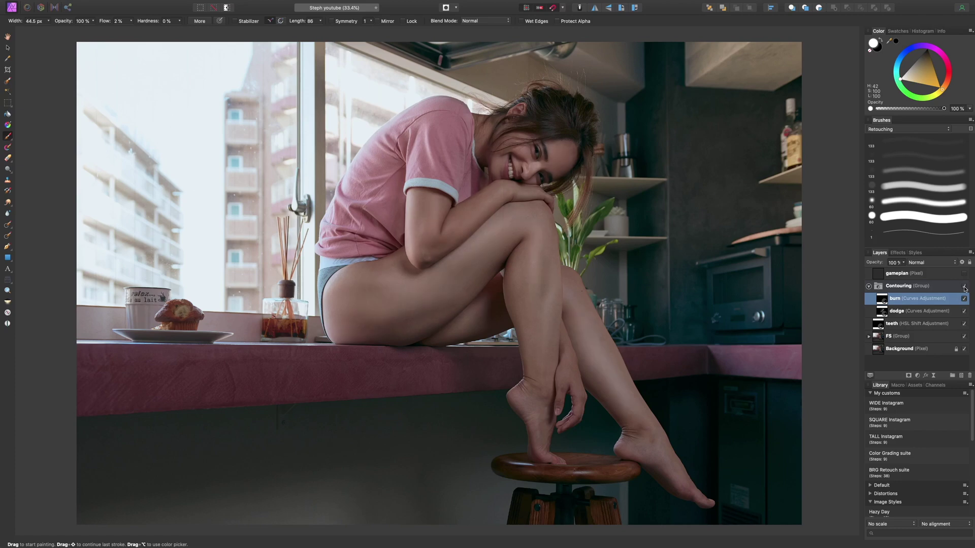
Step: Select the dodge layer, switch to black and inspect its mask on its own
click(908, 313)
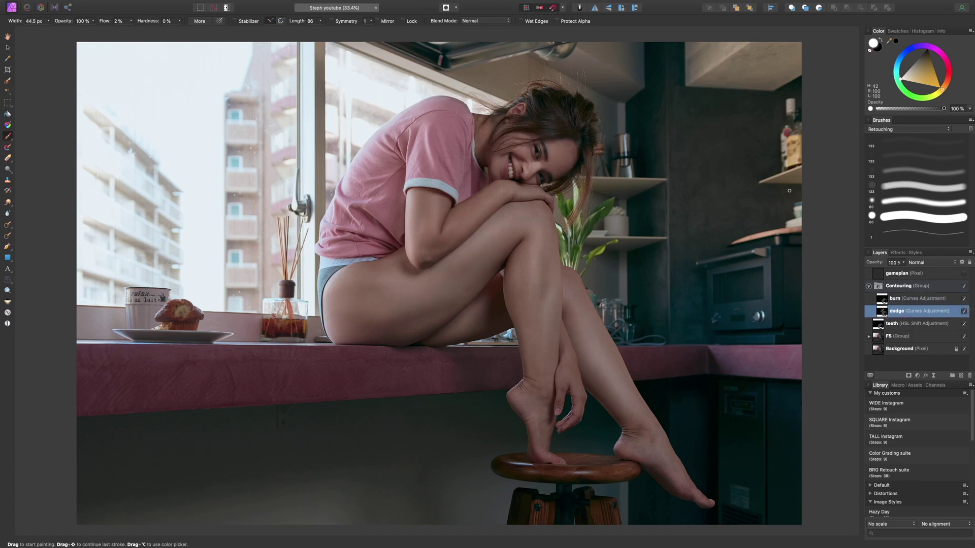
key(x)
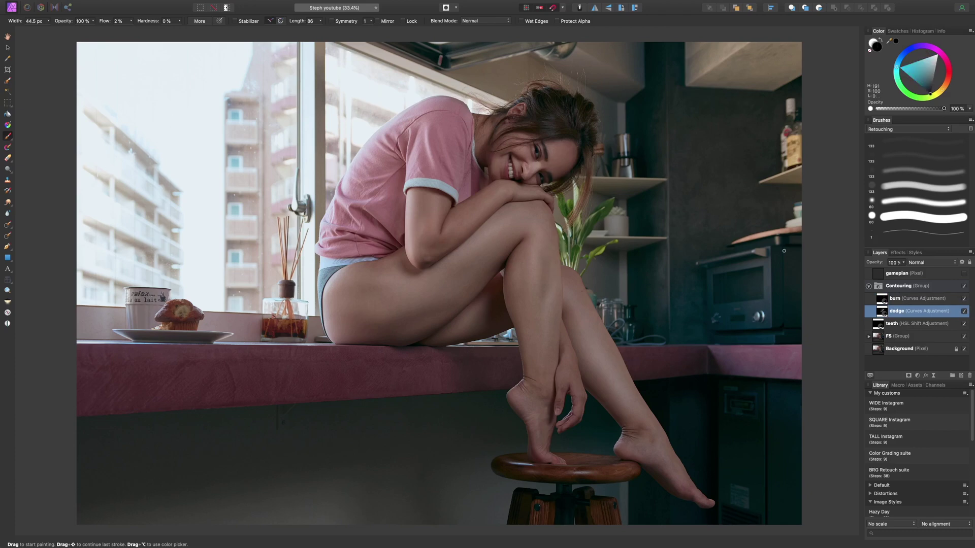
alt+click(887, 313)
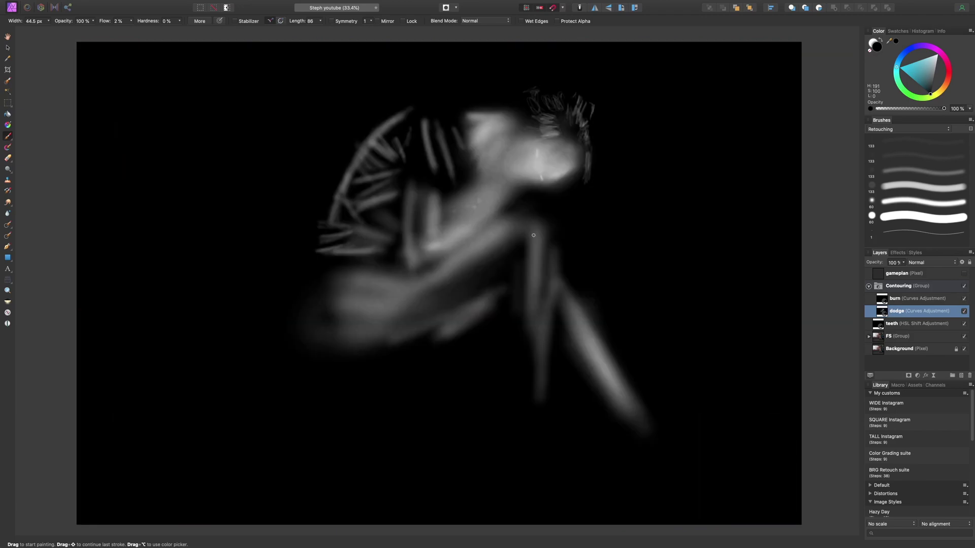
click(930, 311)
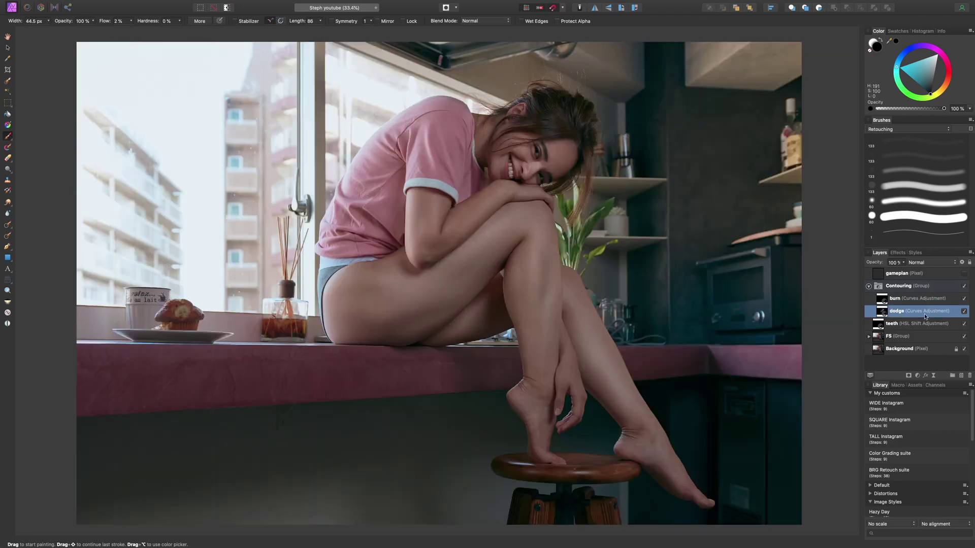
Step: Paint broad, soft white highlights along the legs on the dodge layer with a brush of about 729 px
key(x)
key(bracketright)
key(bracketright)
key(bracketright)
key(bracketright)
key(bracketright)
key(bracketright)
key(bracketright)
key(bracketright)
key(bracketright)
key(bracketright)
key(bracketright)
key(bracketright)
key(bracketright)
key(bracketright)
key(bracketright)
key(bracketright)
key(bracketright)
key(bracketright)
key(bracketright)
key(bracketright)
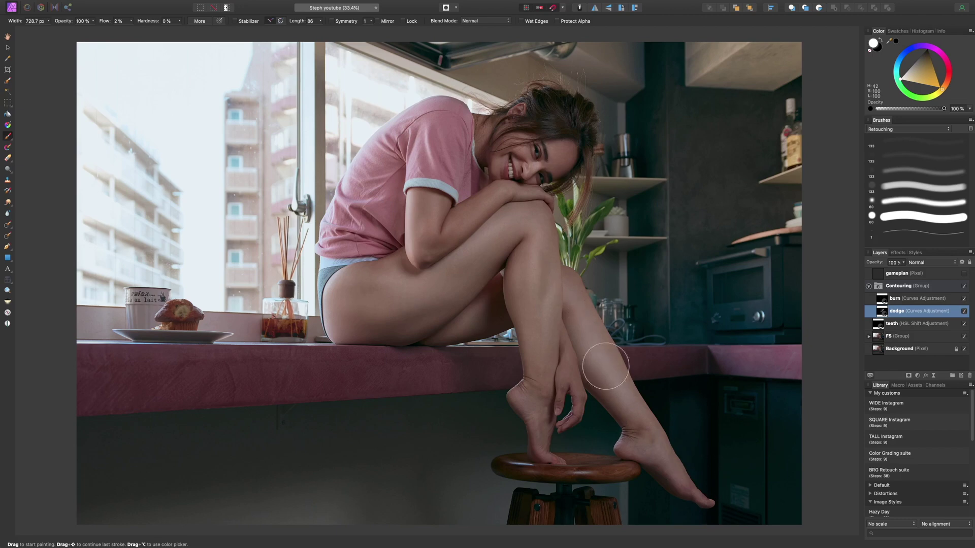
Step: View the dodge mask on its own and soften the thigh and lower-leg highlights with black at about 729 px
alt+click(881, 311)
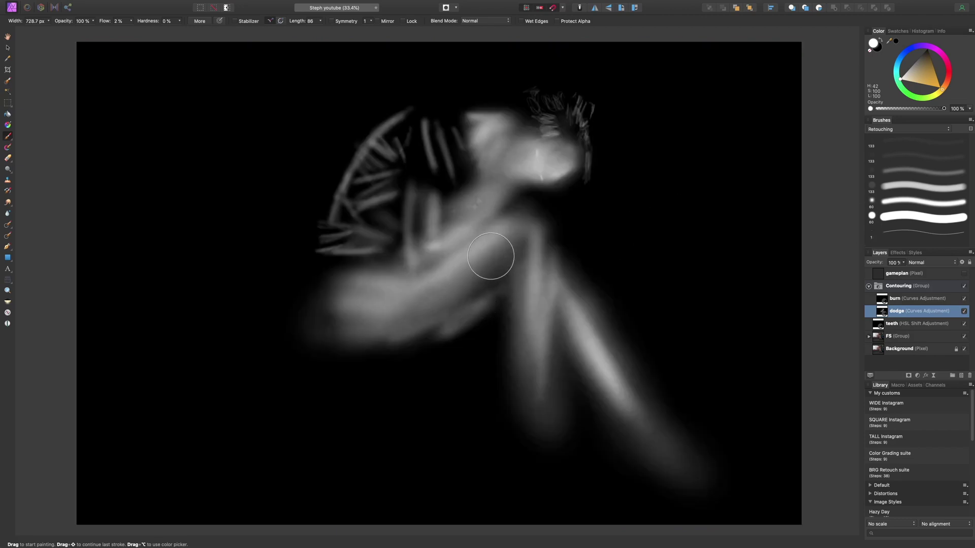
key(x)
mouse_move(509, 238)
mouse_down()
mouse_move(383, 297)
mouse_move(366, 286)
mouse_move(400, 264)
mouse_move(412, 290)
mouse_move(452, 300)
mouse_up()
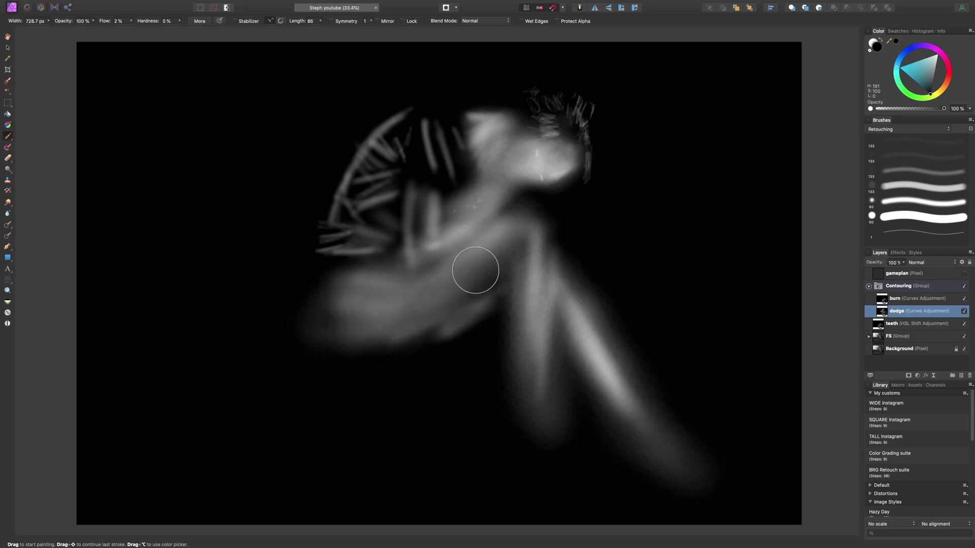
mouse_move(536, 382)
mouse_down()
mouse_move(554, 246)
mouse_move(644, 427)
mouse_move(597, 370)
mouse_move(578, 325)
mouse_move(621, 380)
mouse_move(540, 302)
mouse_move(539, 227)
mouse_move(411, 272)
mouse_move(392, 252)
mouse_move(423, 260)
mouse_move(343, 338)
mouse_move(431, 316)
mouse_move(491, 250)
mouse_move(388, 329)
mouse_move(559, 248)
mouse_move(556, 399)
mouse_move(576, 358)
mouse_move(597, 352)
mouse_move(669, 431)
mouse_up()
Step: Return to the full image and compare it with the dodge layer hidden and visible
click(916, 301)
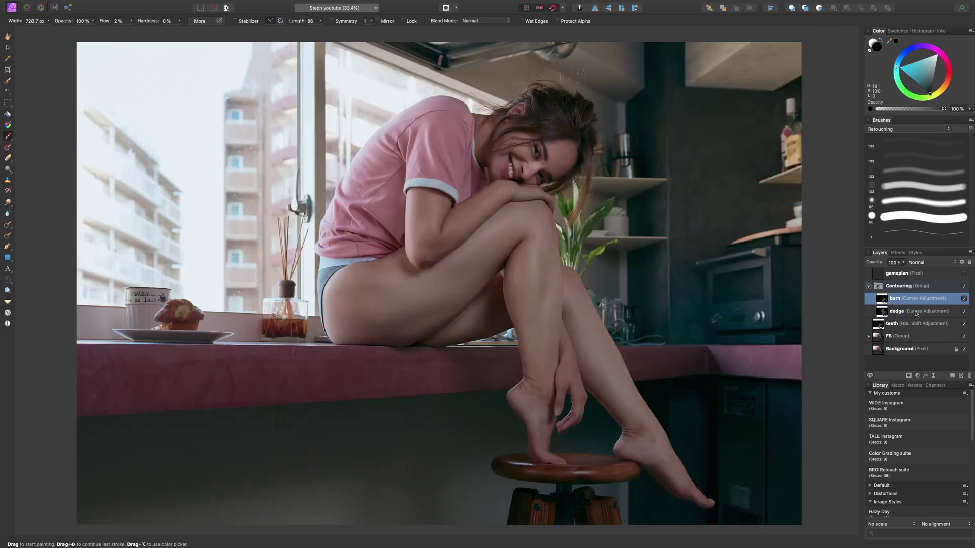
click(917, 313)
click(965, 313)
click(965, 313)
click(966, 313)
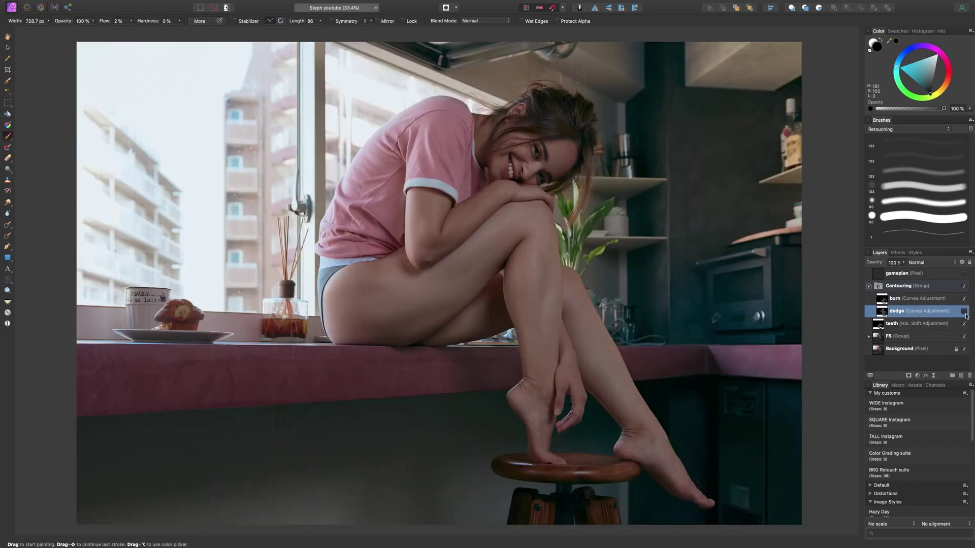
click(965, 313)
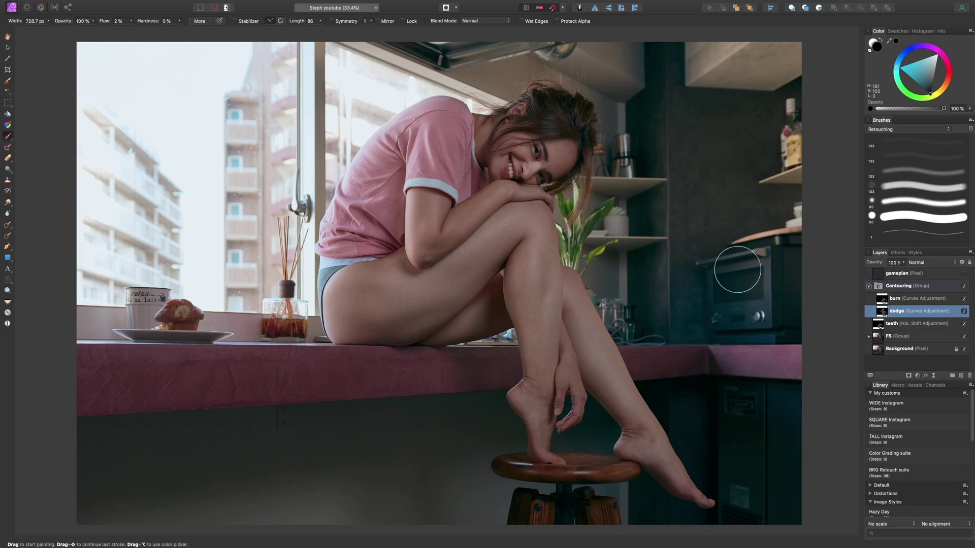
Step: Collapse the Contouring group, check its before and after, and add an HSL adjustment directly above it
click(868, 286)
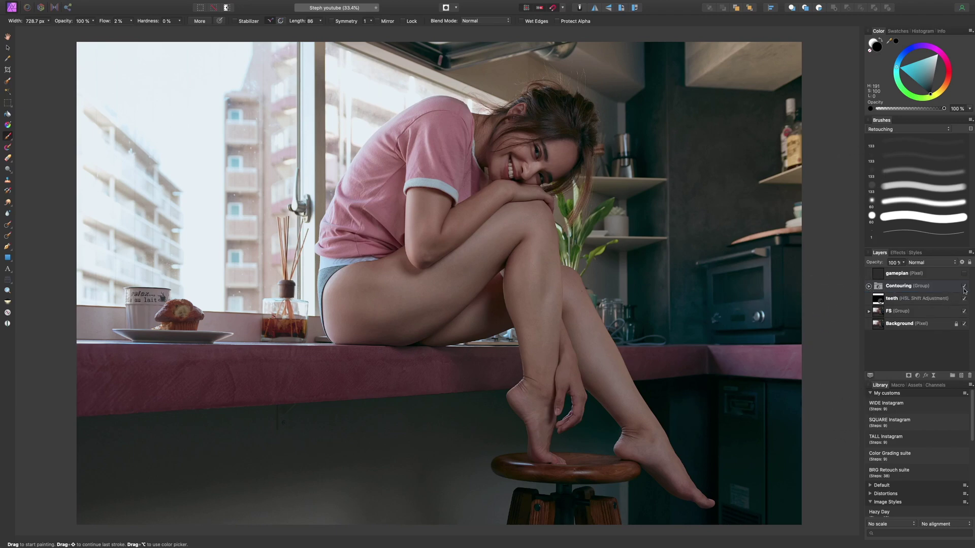
click(964, 286)
click(966, 287)
click(914, 288)
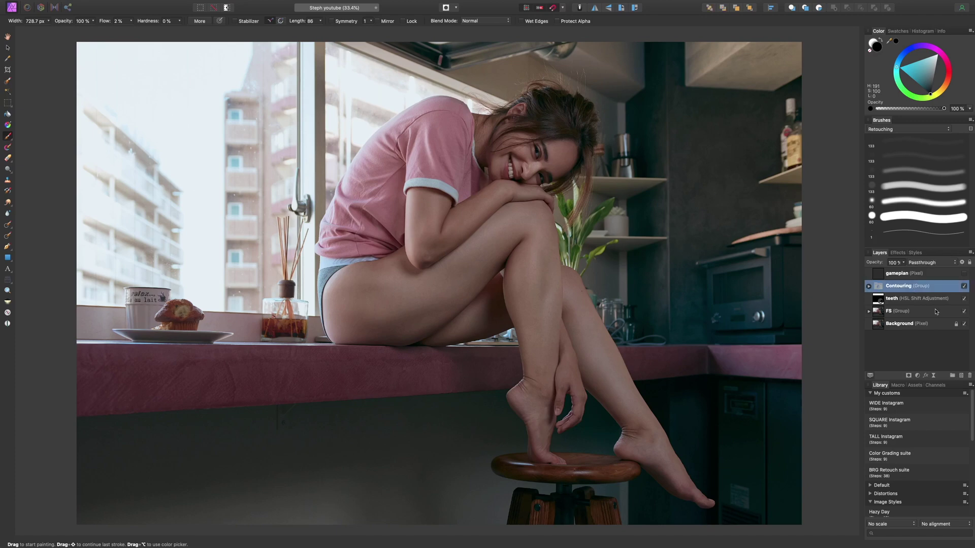
click(917, 376)
click(919, 396)
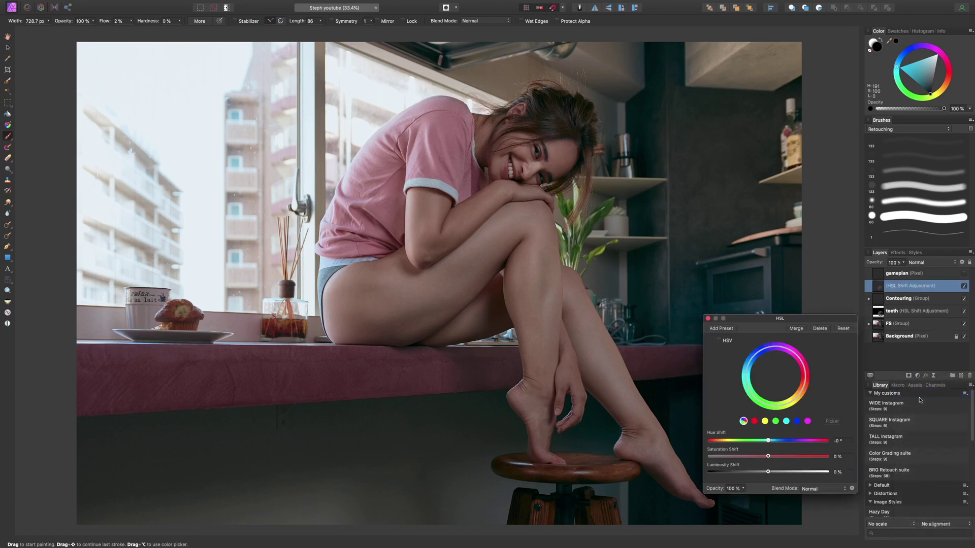
Step: Sample the pink T-shirt for the HSL red range and shift its hue to 116.3° with saturation at 100%
drag(776, 319, 769, 229)
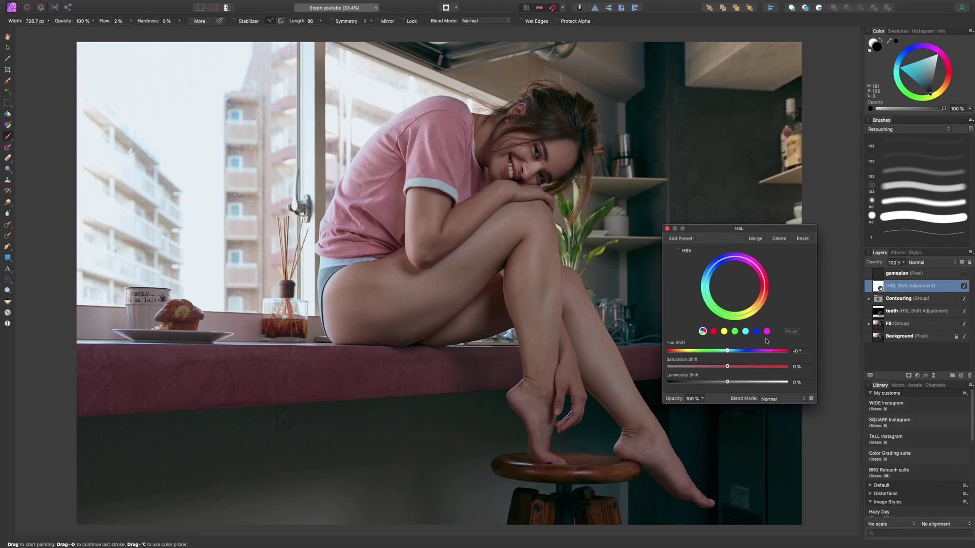
click(713, 331)
click(790, 333)
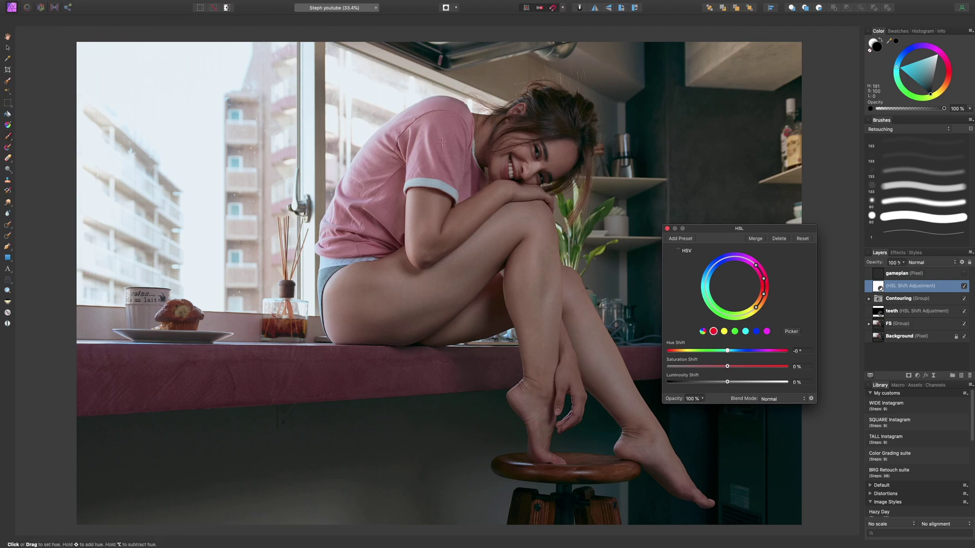
click(444, 125)
drag(728, 368, 767, 367)
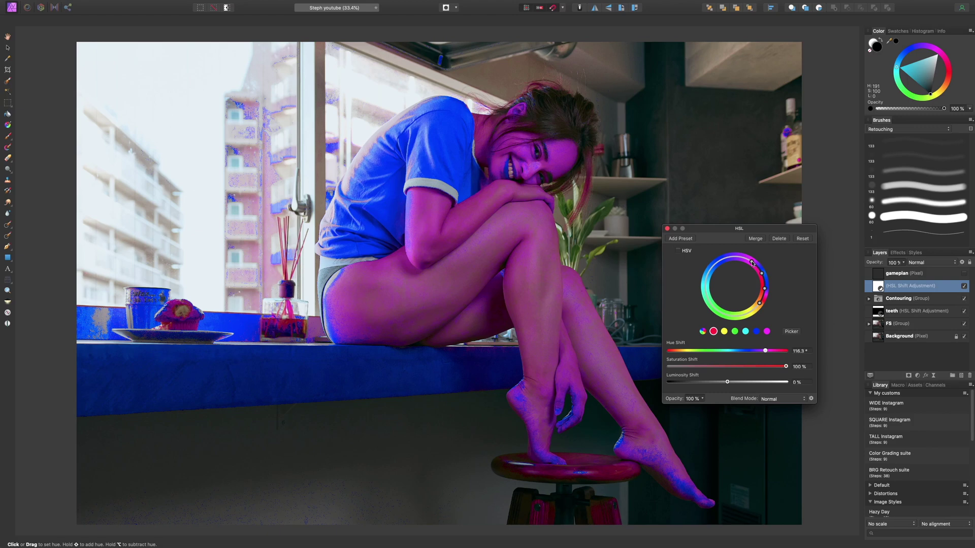
Step: Narrow the red range on the HSL colour wheel to isolate the shirt's pink from the skin tones
drag(757, 267, 766, 290)
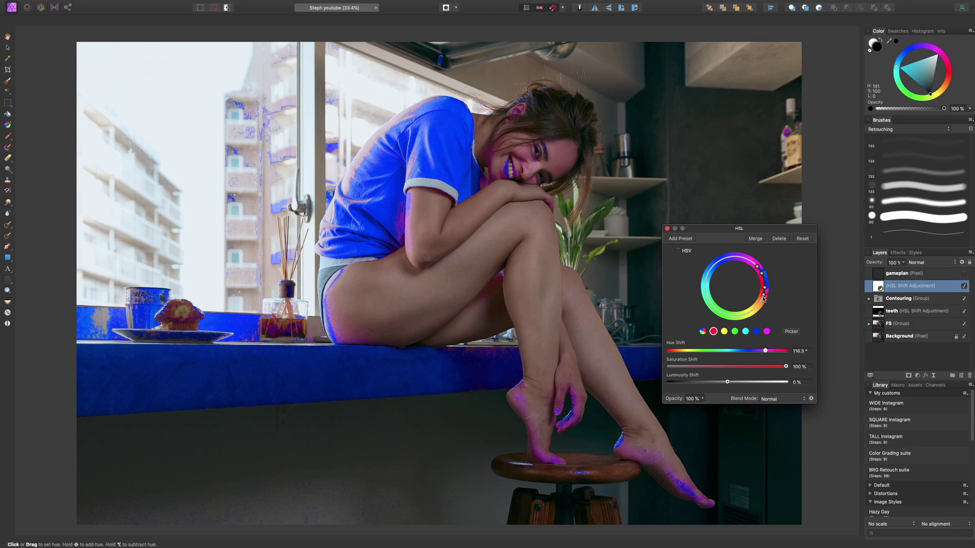
drag(763, 300, 768, 296)
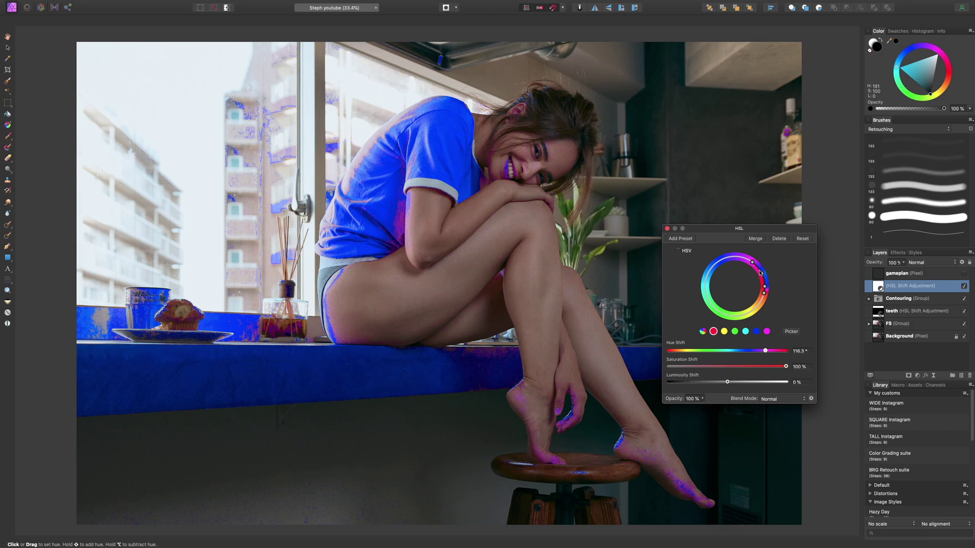
drag(760, 271, 765, 290)
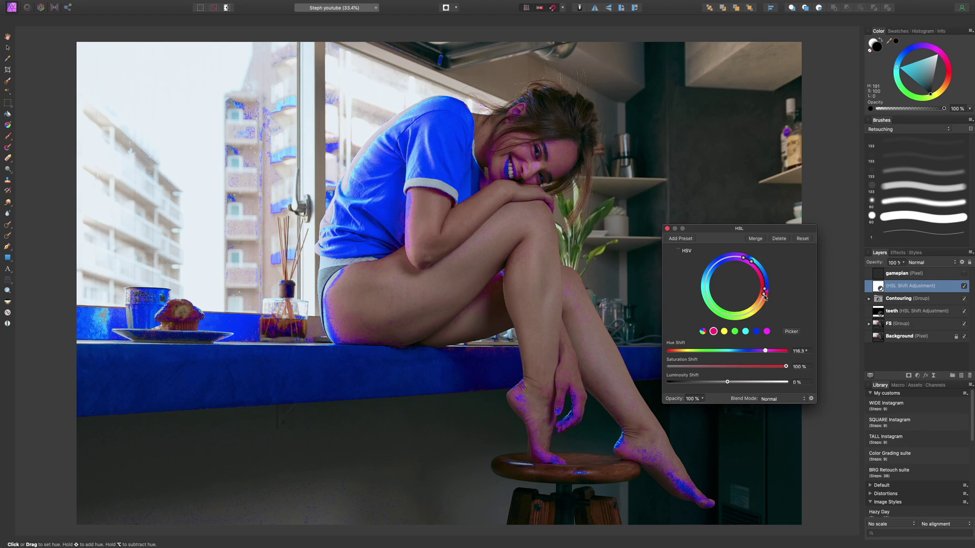
drag(765, 297, 766, 294)
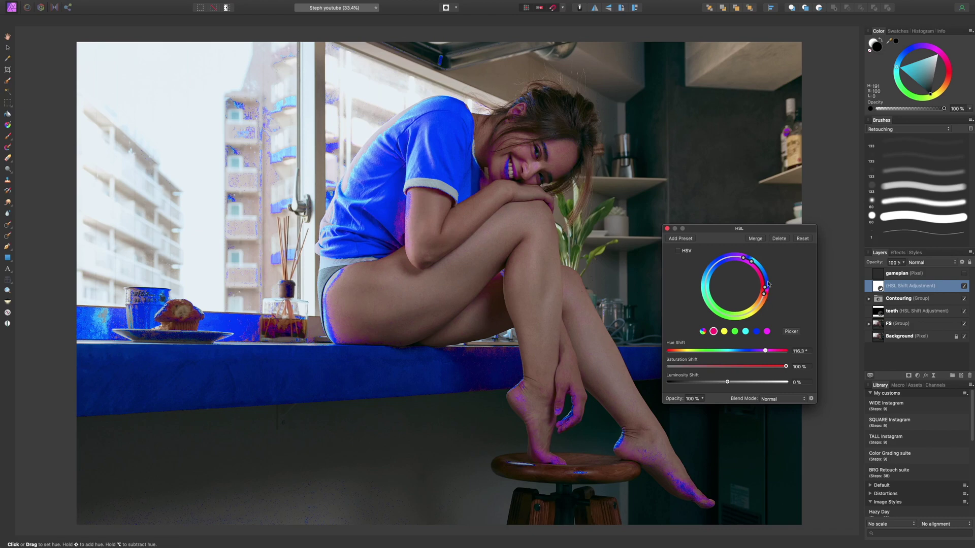
click(667, 229)
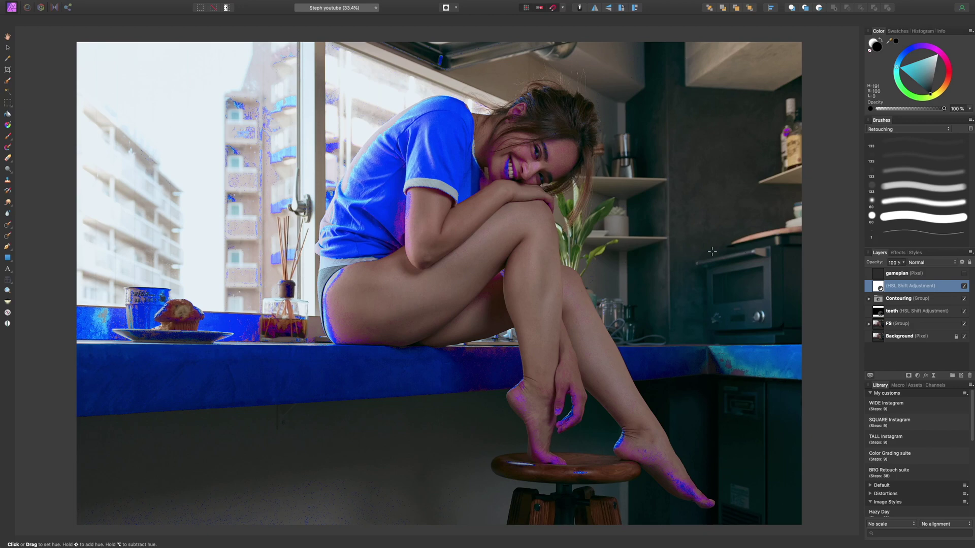
Step: Invert the HSL layer's mask and ready a soft white 60 px retouching brush at 100% flow over the shirt
key(super+i)
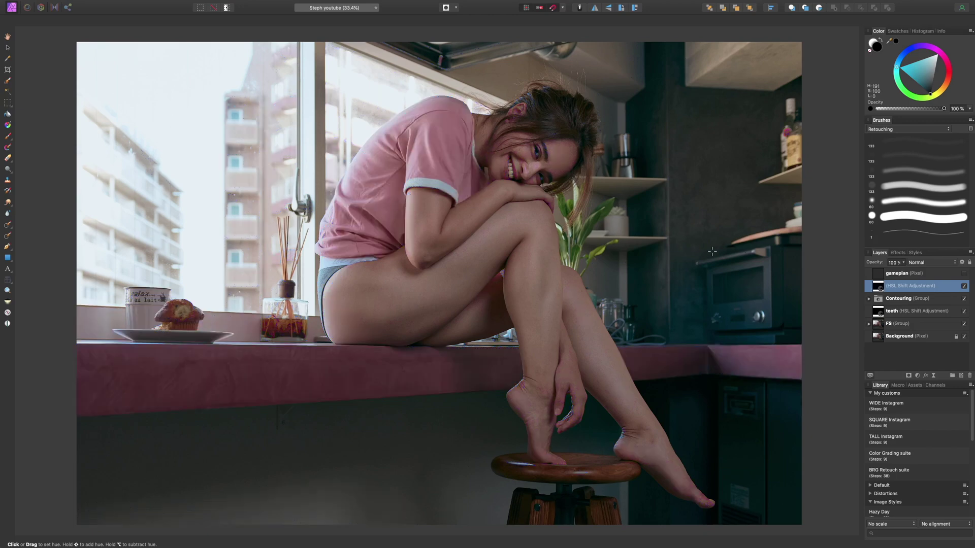
key(b)
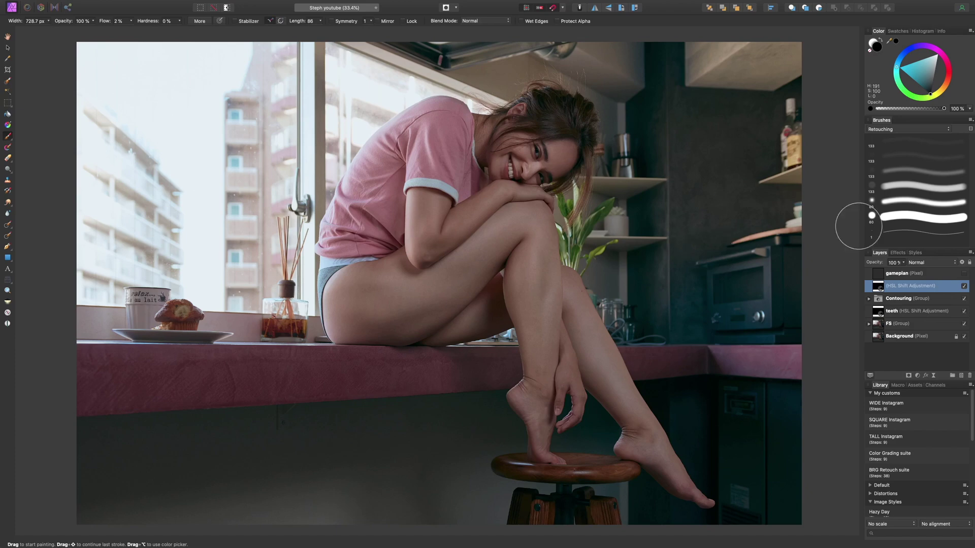
key(x)
click(911, 205)
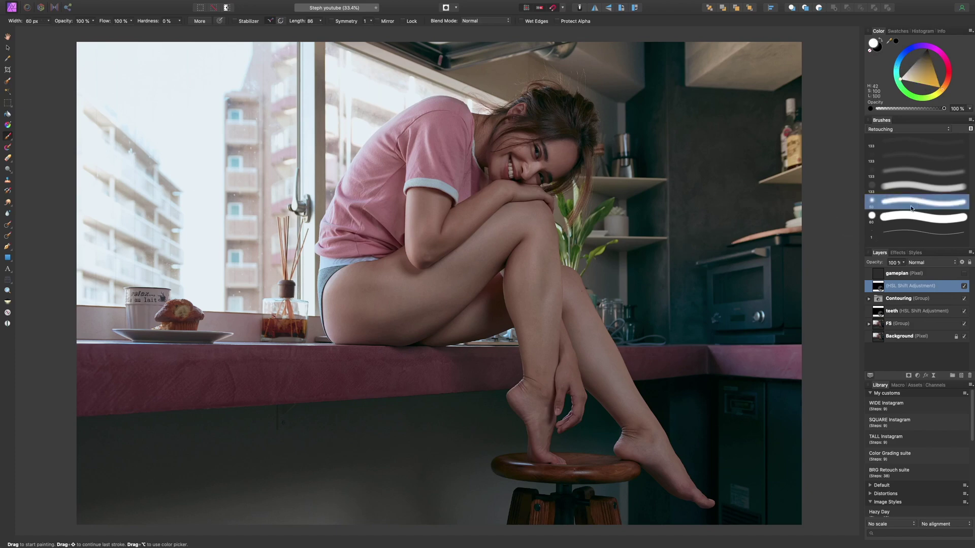
scroll(484, 155, up, 2)
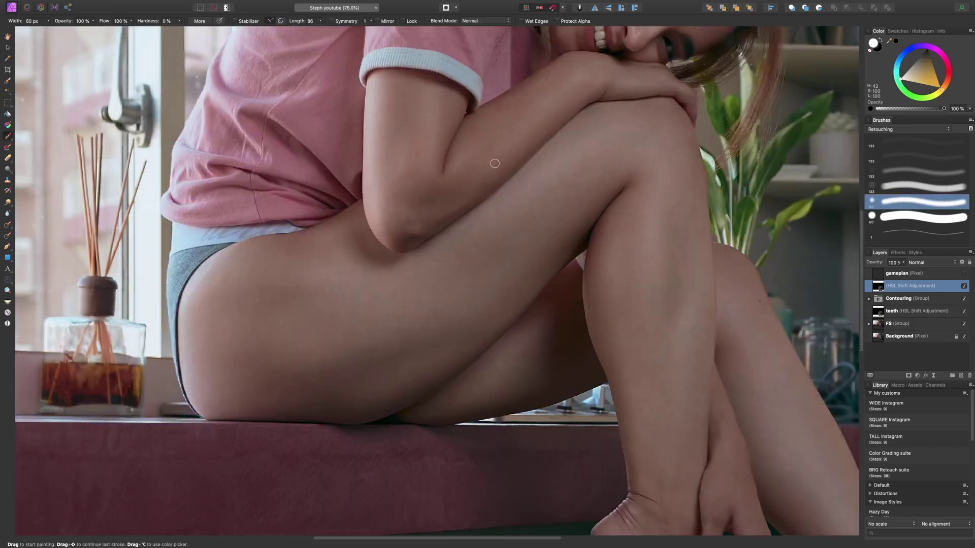
scroll(548, 208, up, 2)
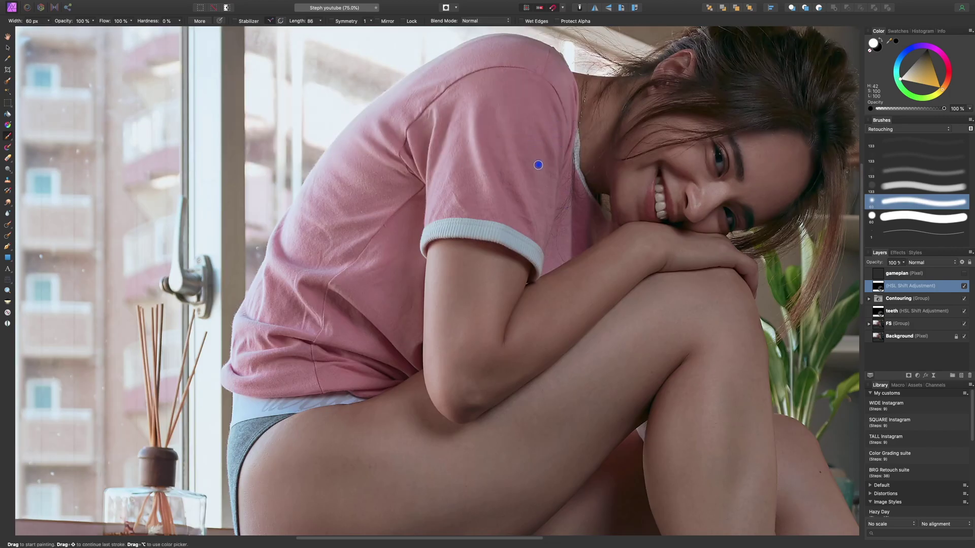
Step: Reveal the HSL shift beside the neckline with white at about 160 px, and raise the brush hardness to 80%
key(bracketright)
key(bracketright)
key(bracketright)
key(bracketright)
key(bracketright)
key(bracketright)
key(bracketright)
drag(568, 191, 561, 174)
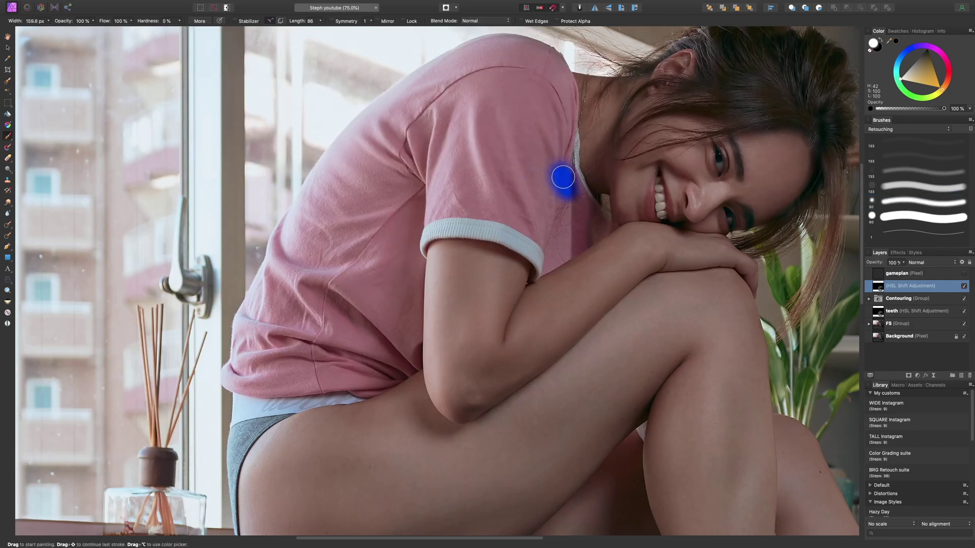
click(179, 21)
drag(179, 29, 229, 31)
Step: Paint white on the HSL mask along the shirt's neckline, shoulder and upper back at about 80 px
key(bracketleft)
key(bracketleft)
key(bracketleft)
key(bracketleft)
mouse_move(563, 168)
mouse_down()
mouse_move(565, 88)
mouse_move(533, 51)
mouse_move(505, 45)
mouse_move(428, 72)
mouse_move(361, 138)
mouse_move(503, 71)
mouse_move(553, 59)
mouse_move(459, 85)
mouse_up()
key(bracketright)
key(bracketleft)
key(bracketleft)
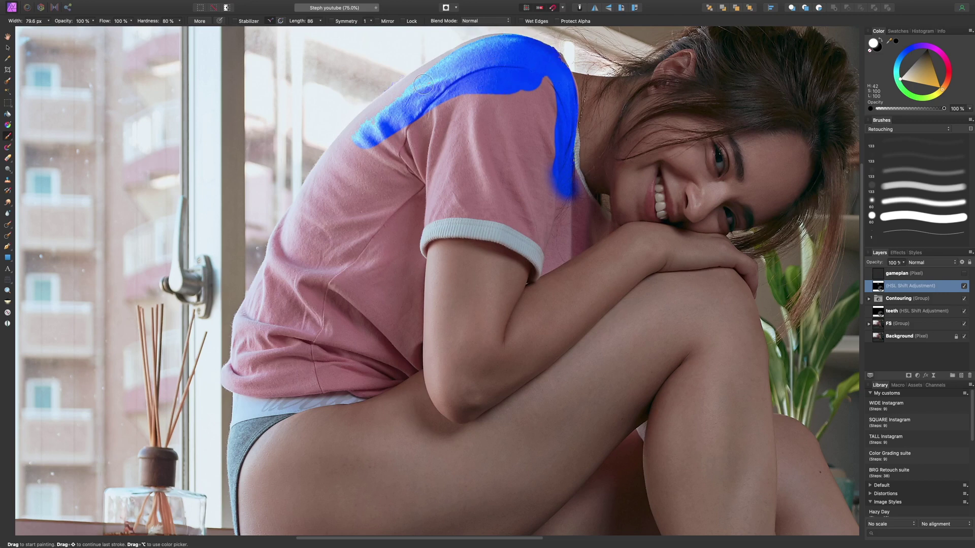
key(bracketright)
key(bracketright)
Step: Paint white over the shirt's sleeve, upper back and the area beneath the chin, varying the brush size around 88 px
drag(355, 147, 324, 192)
mouse_move(437, 126)
mouse_down()
mouse_move(483, 108)
mouse_move(426, 136)
mouse_move(509, 102)
mouse_move(531, 112)
mouse_move(546, 103)
mouse_move(534, 231)
mouse_move(534, 221)
mouse_move(507, 208)
mouse_move(428, 203)
mouse_move(447, 178)
mouse_move(509, 160)
mouse_move(522, 170)
mouse_move(509, 154)
mouse_move(513, 207)
mouse_move(436, 209)
mouse_move(519, 215)
mouse_move(549, 242)
mouse_move(567, 165)
mouse_move(599, 229)
mouse_move(546, 268)
mouse_move(605, 229)
mouse_move(569, 236)
mouse_move(568, 226)
mouse_move(583, 225)
mouse_move(567, 253)
mouse_move(583, 240)
mouse_move(539, 269)
mouse_move(583, 239)
mouse_up()
key(bracketleft)
key(bracketleft)
key(bracketleft)
key(bracketleft)
key(bracketleft)
key(bracketleft)
key(bracketleft)
key(bracketleft)
key(bracketleft)
key(bracketleft)
key(bracketleft)
key(bracketleft)
key(bracketright)
key(bracketright)
key(bracketright)
key(bracketright)
key(bracketright)
key(bracketright)
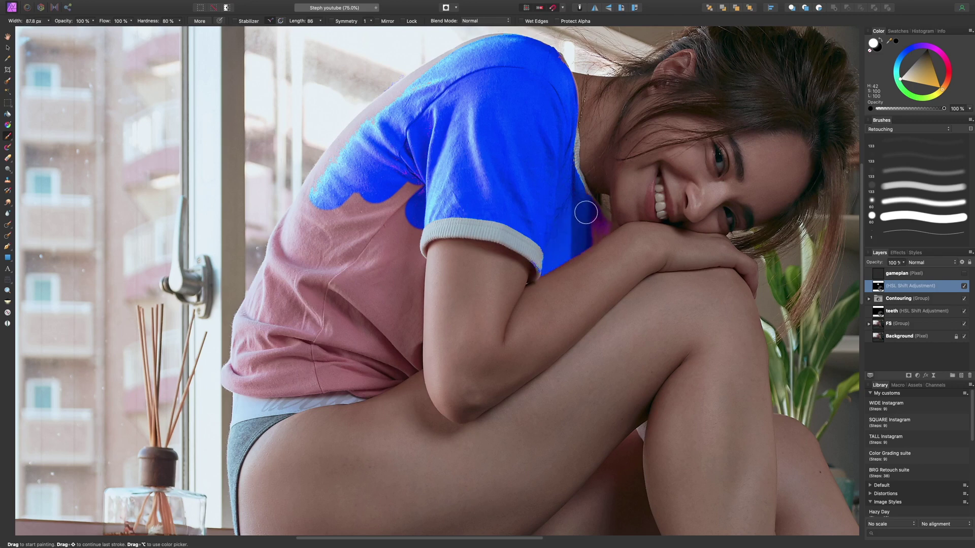
Step: Fill the shirt's lower back and waist with white at about 133 px and undo the last stroke
key(bracketright)
key(bracketright)
key(bracketright)
mouse_move(388, 201)
mouse_down()
mouse_move(360, 222)
mouse_move(363, 234)
mouse_move(346, 186)
mouse_move(337, 189)
mouse_move(289, 252)
mouse_move(236, 374)
mouse_move(266, 287)
mouse_move(253, 367)
mouse_move(315, 376)
mouse_move(269, 381)
mouse_move(226, 370)
mouse_move(261, 382)
mouse_move(355, 371)
mouse_move(329, 375)
mouse_move(365, 382)
mouse_move(405, 360)
mouse_move(412, 235)
mouse_move(395, 334)
mouse_move(387, 300)
mouse_move(364, 345)
mouse_move(351, 284)
mouse_move(375, 250)
mouse_move(283, 321)
mouse_move(335, 311)
mouse_move(340, 354)
mouse_move(393, 288)
mouse_move(409, 251)
mouse_move(375, 178)
mouse_move(332, 175)
mouse_move(291, 224)
mouse_move(354, 132)
mouse_move(415, 84)
mouse_move(474, 56)
mouse_move(529, 54)
mouse_move(503, 46)
mouse_move(414, 84)
mouse_move(356, 140)
mouse_move(301, 212)
mouse_move(250, 309)
mouse_move(234, 370)
mouse_move(244, 379)
mouse_move(348, 366)
mouse_move(422, 254)
mouse_up()
scroll(441, 264, up, 3)
scroll(446, 264, up, 2)
key(super+z)
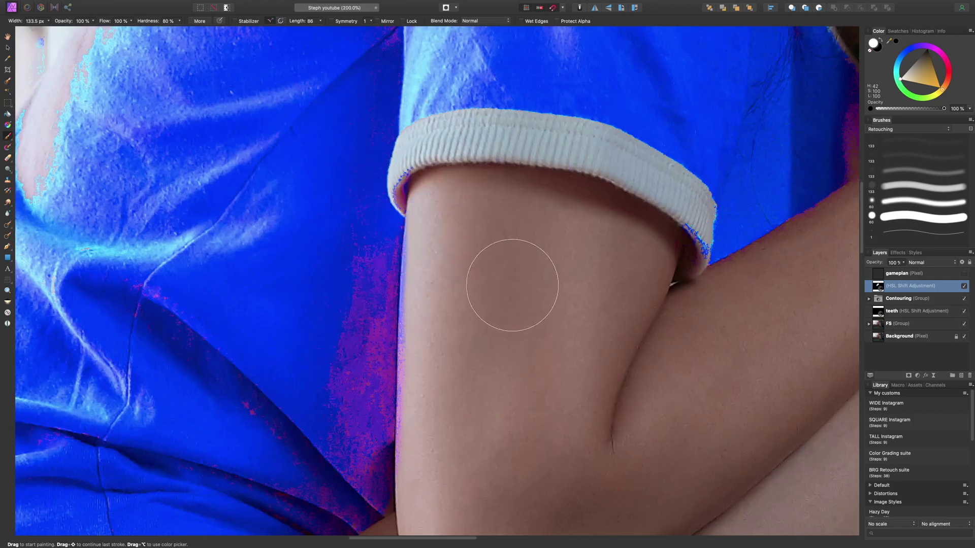
Step: Clean the HSL mask along the upper arm's edge with a black brush of about 27 px
key(bracketleft)
key(bracketleft)
key(bracketleft)
key(bracketleft)
key(bracketleft)
key(bracketleft)
key(bracketleft)
key(bracketleft)
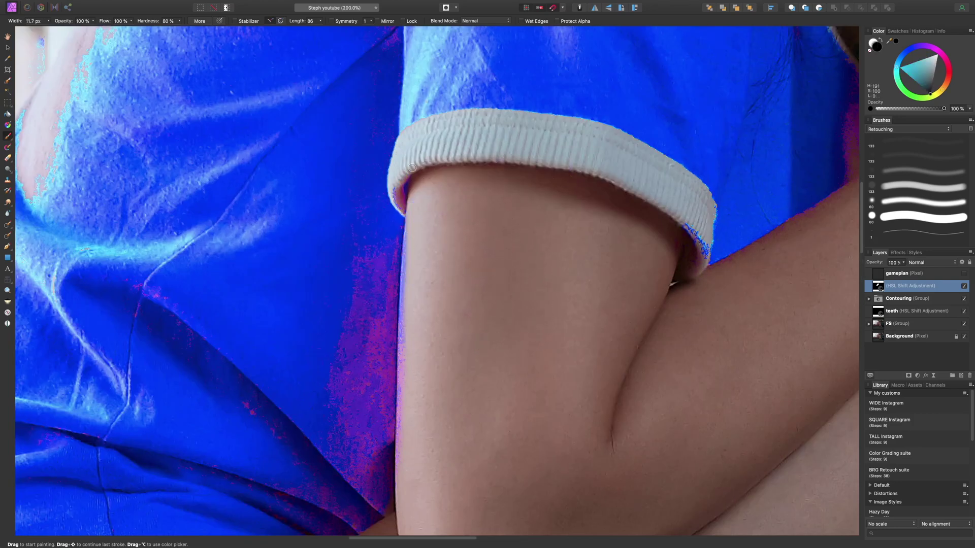
key(bracketright)
key(bracketright)
mouse_move(407, 271)
mouse_down()
mouse_move(414, 336)
mouse_move(444, 337)
mouse_move(410, 334)
mouse_move(405, 410)
mouse_up()
scroll(410, 472, right, 6)
scroll(410, 472, up, 2)
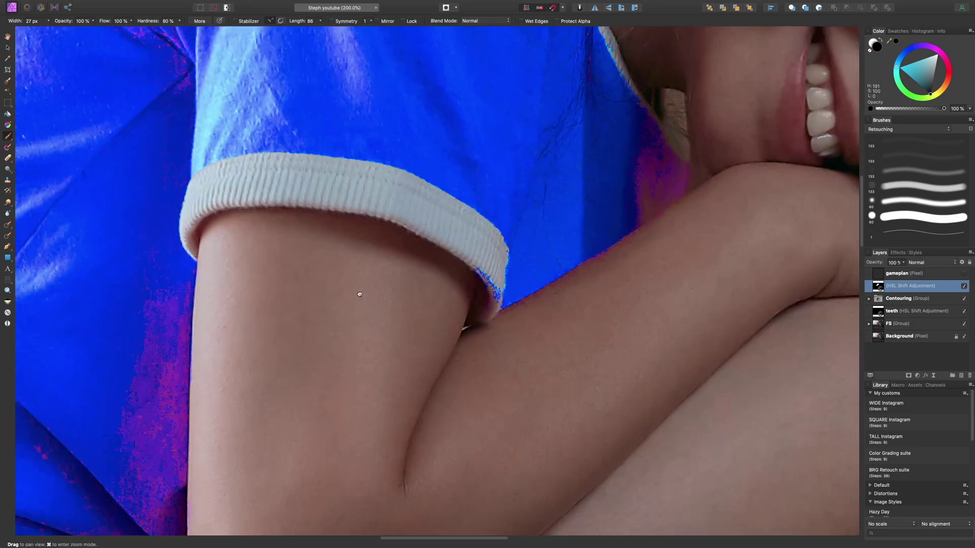
Step: Refine the HSL mask along the sleeve cuff, forearm and neckline with white and black at up to about 41 px
mouse_move(580, 246)
mouse_down()
mouse_move(414, 348)
mouse_move(516, 294)
mouse_move(390, 333)
mouse_move(394, 319)
mouse_move(397, 338)
mouse_move(400, 311)
mouse_up()
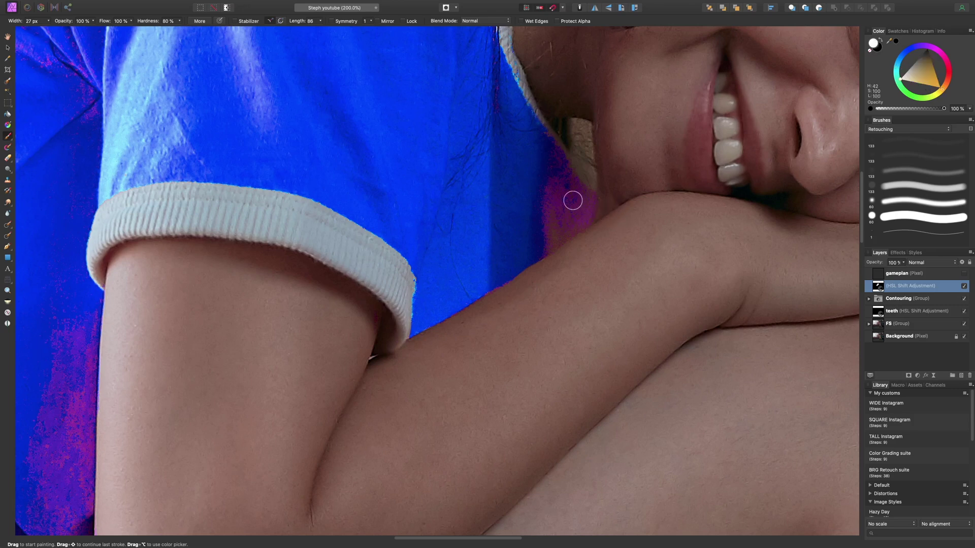
key(bracketright)
key(bracketright)
key(bracketright)
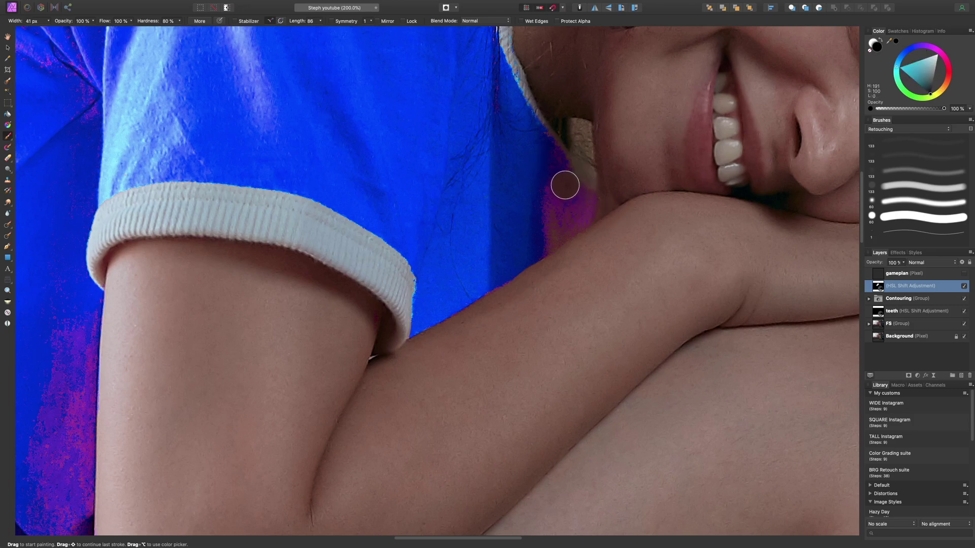
key(x)
mouse_move(592, 199)
mouse_down()
mouse_move(542, 238)
mouse_move(569, 206)
mouse_move(560, 175)
mouse_move(585, 194)
mouse_up()
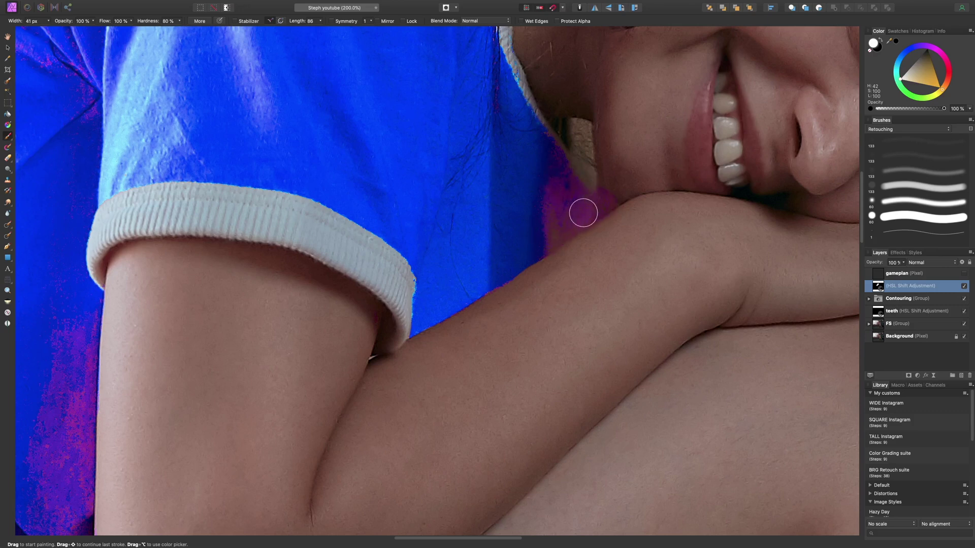
key(x)
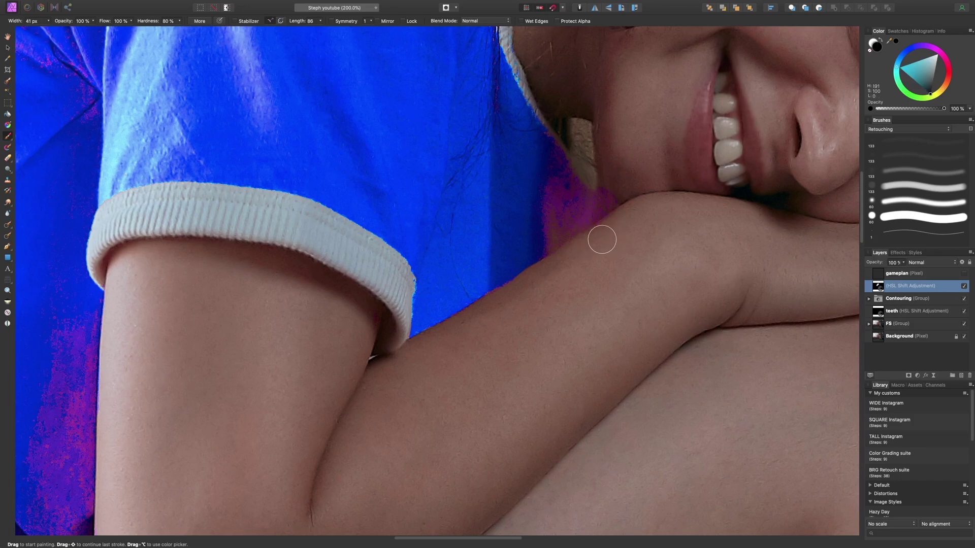
key(bracketleft)
key(bracketleft)
key(bracketleft)
key(bracketleft)
key(ctrl+0)
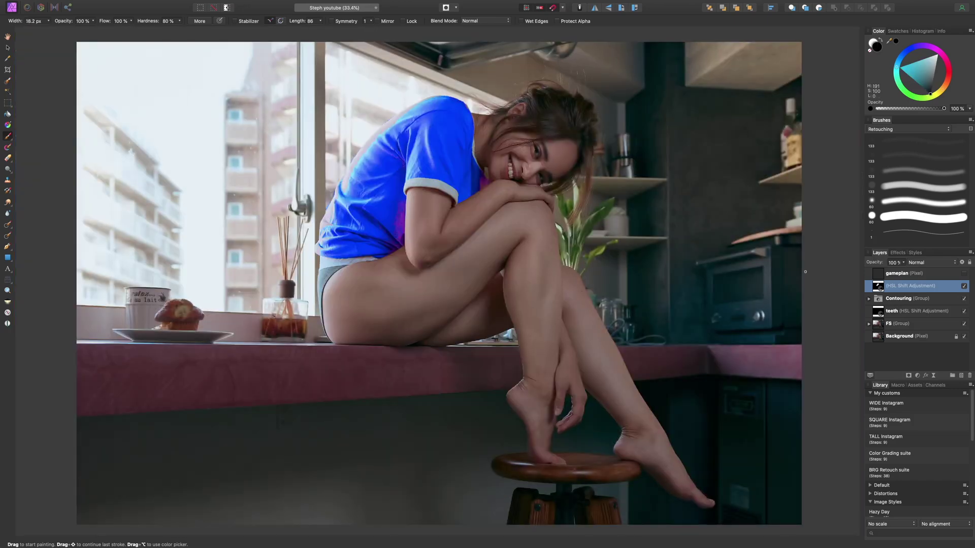
Step: Reopen the HSL adjustment and widen its colour range at both ends to cover the whole shirt
double_click(879, 288)
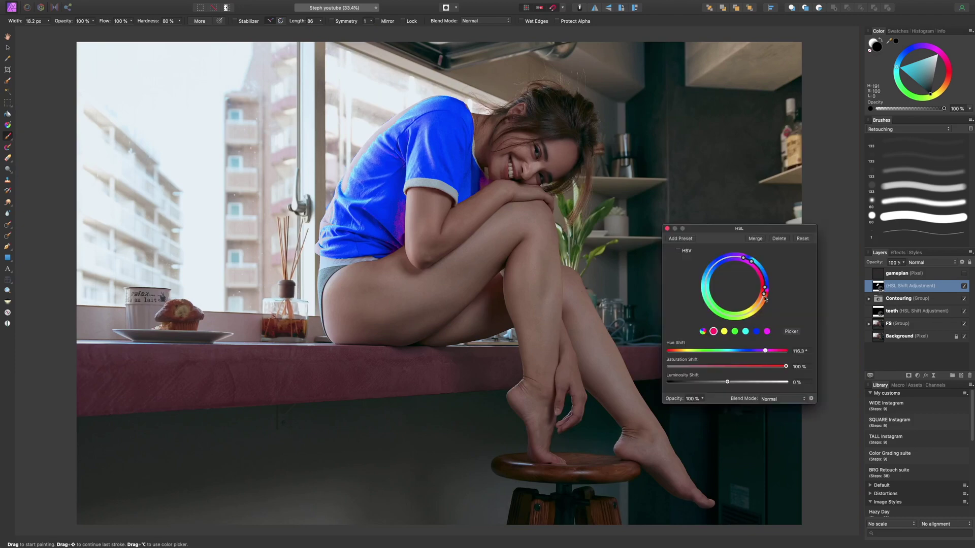
drag(764, 294, 756, 307)
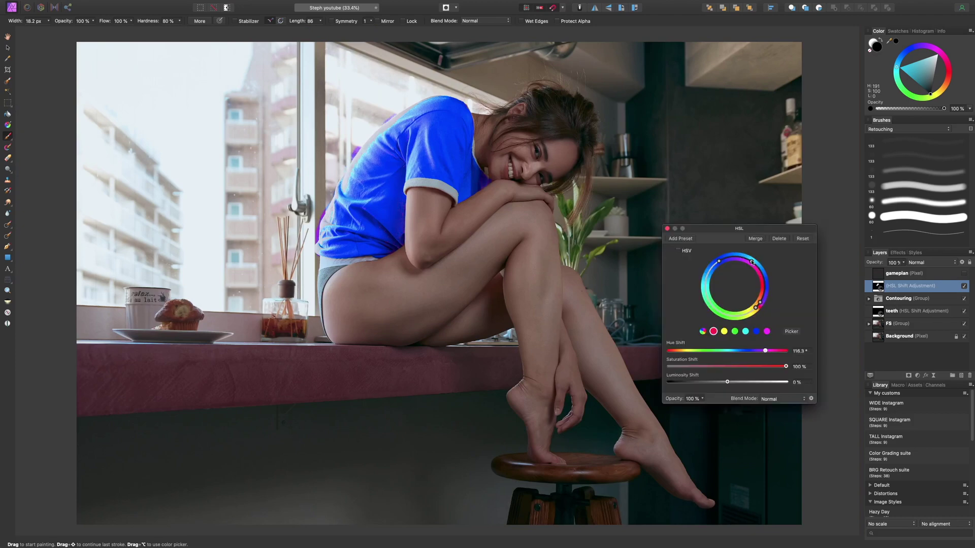
drag(746, 260, 707, 277)
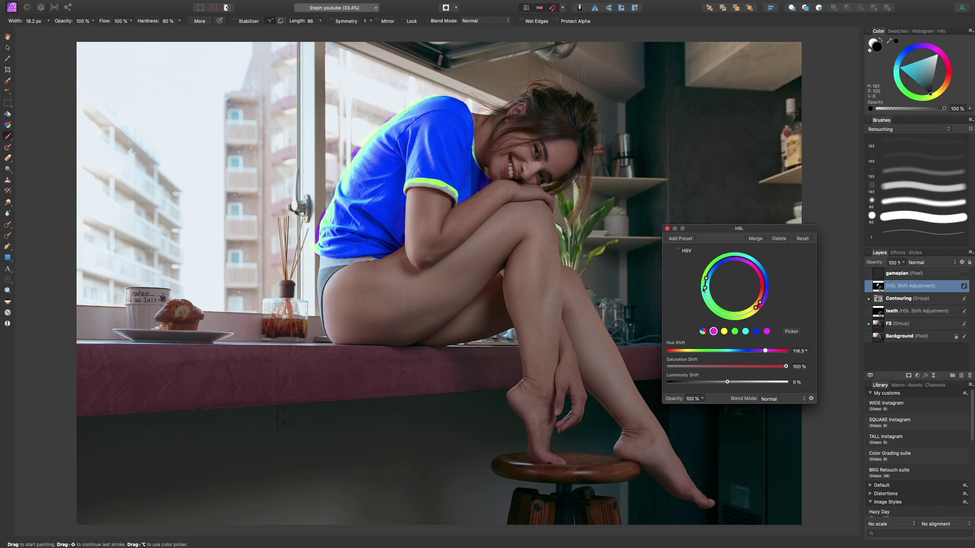
Step: Mask out the colour spill above the shirt's shoulder with a black brush of about 42 px
key(super+minus)
key(super+minus)
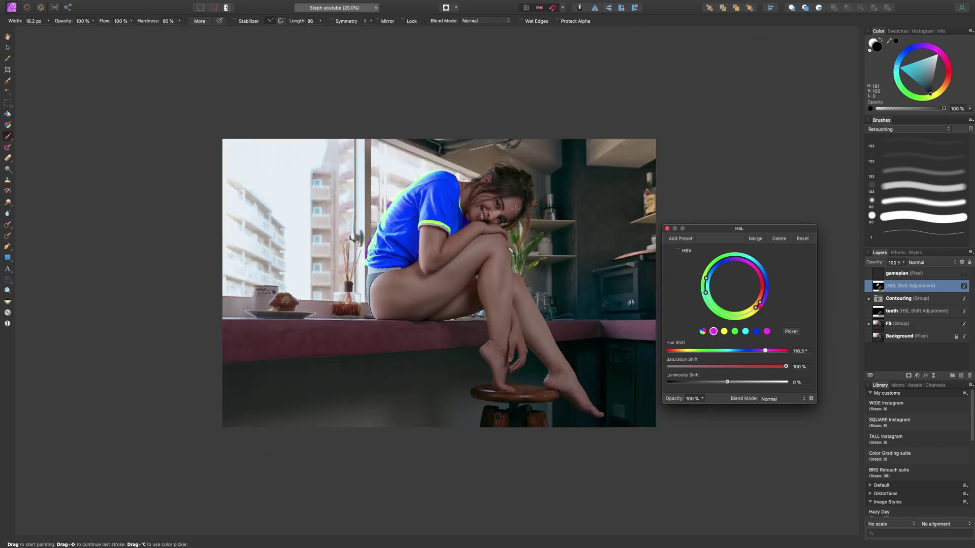
key(super+equal)
key(super+equal)
key(super+equal)
key(super+equal)
key(super+equal)
drag(547, 312, 753, 533)
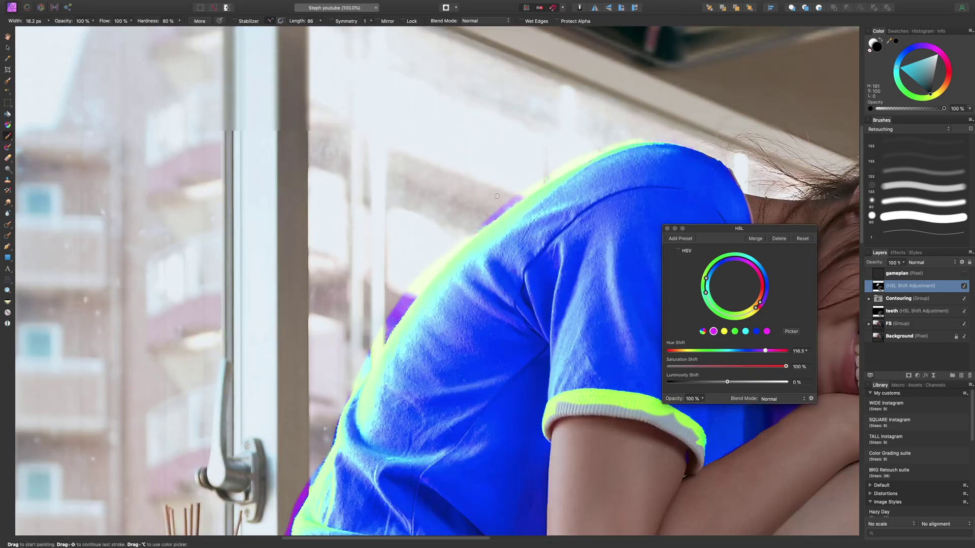
key(x)
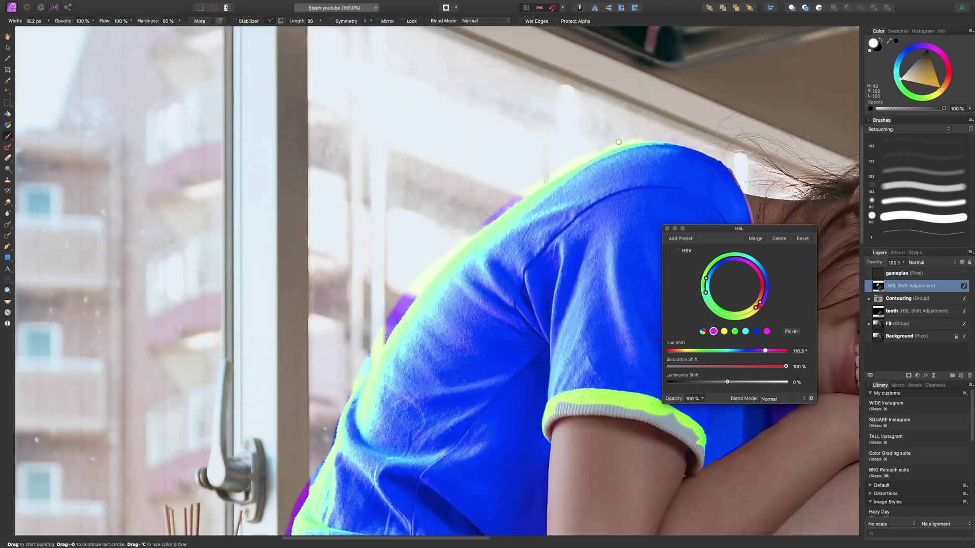
key(x)
key(bracketright)
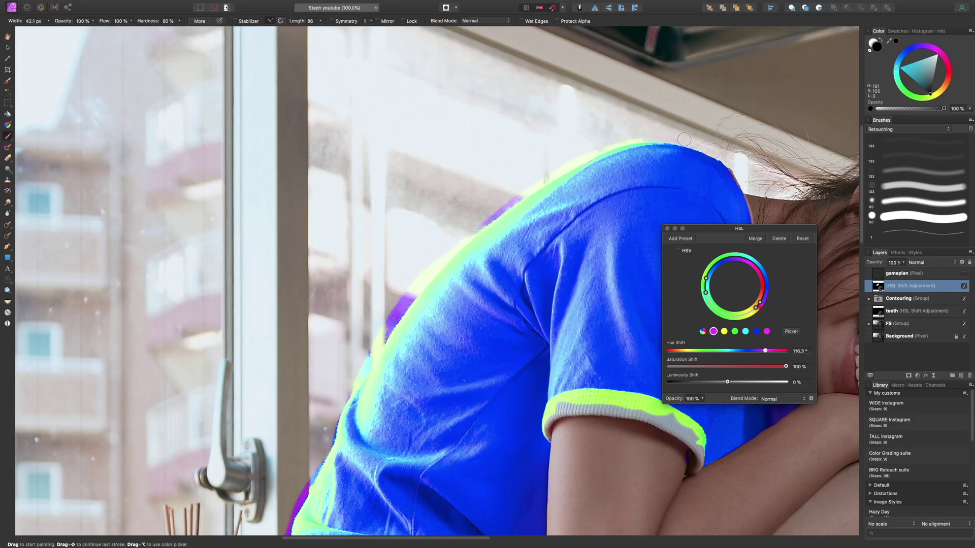
mouse_move(669, 134)
mouse_down()
mouse_move(604, 143)
mouse_move(529, 180)
mouse_move(488, 220)
mouse_up()
Step: Mask out the remaining colour spill down the shirt's back and on the sleeve cuff with black at about 52 px
key(bracketright)
key(bracketright)
key(bracketright)
key(bracketright)
key(bracketright)
mouse_move(485, 223)
mouse_down()
mouse_move(639, 152)
mouse_move(536, 266)
mouse_move(577, 143)
mouse_up()
mouse_move(563, 151)
mouse_down()
mouse_move(530, 196)
mouse_move(495, 278)
mouse_up()
mouse_move(494, 278)
mouse_down()
mouse_move(532, 170)
mouse_move(510, 285)
mouse_move(427, 371)
mouse_up()
drag(426, 355, 436, 311)
drag(471, 201, 429, 291)
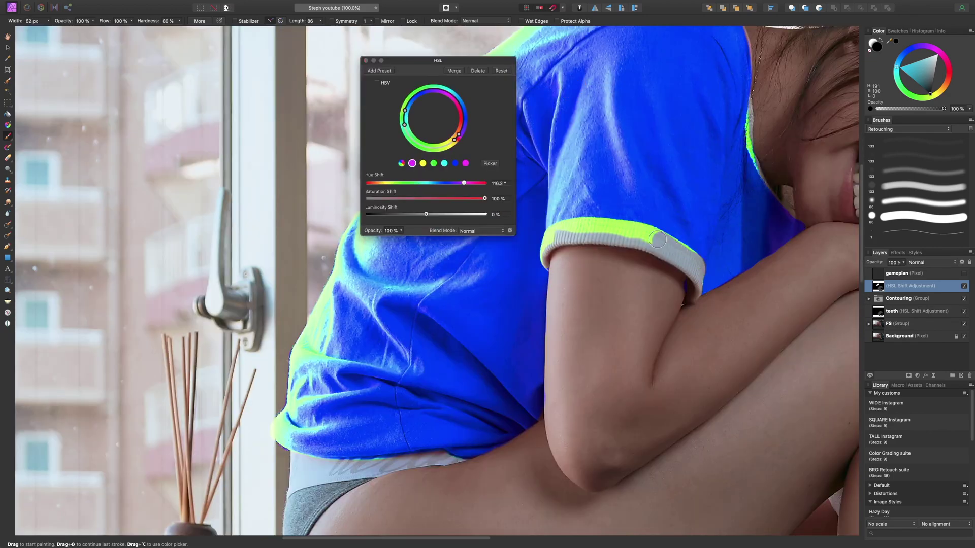
key(x)
key(x)
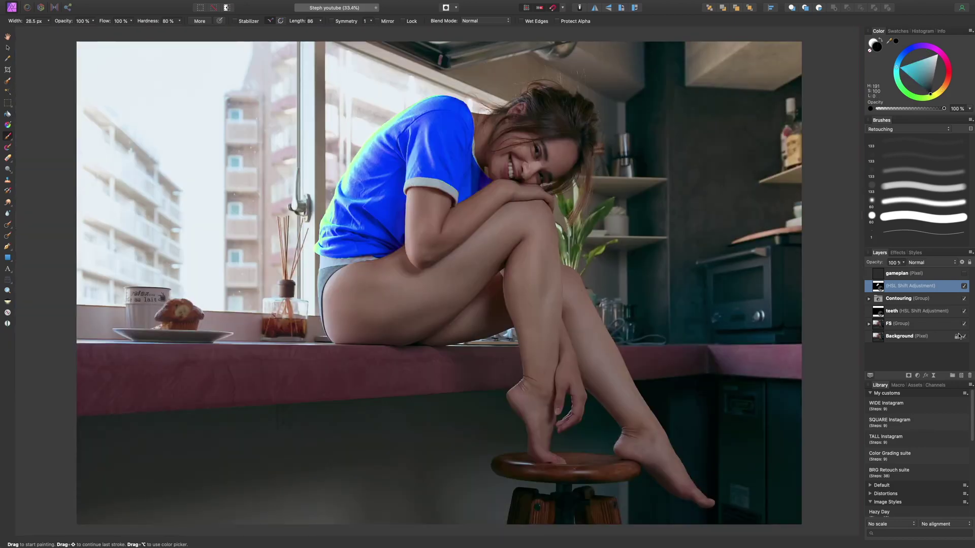
Step: Reopen the HSL adjustment, move its dialog clear of the figure, and set the saturation shift to 0%
double_click(879, 286)
drag(397, 62, 709, 158)
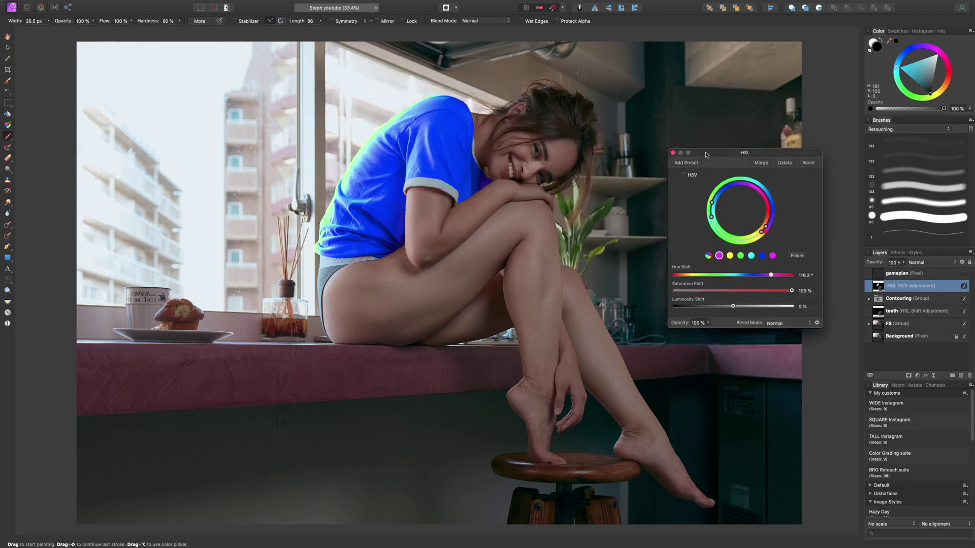
click(736, 294)
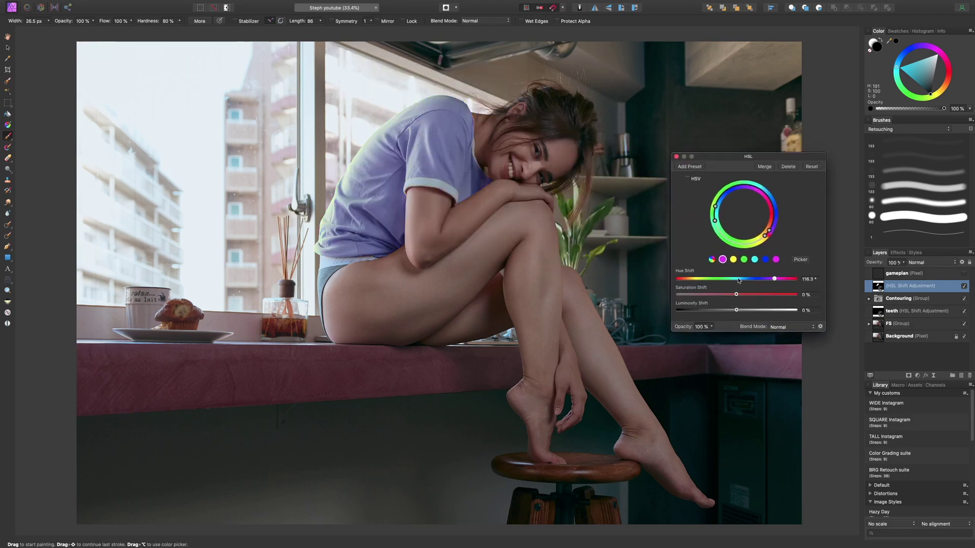
Step: Return the shirt's hue shift to 0° and raise its saturation shift to 19%, comparing with the HSL layer hidden
click(737, 279)
mouse_move(737, 279)
mouse_down()
mouse_move(777, 281)
mouse_move(720, 280)
mouse_move(738, 279)
mouse_up()
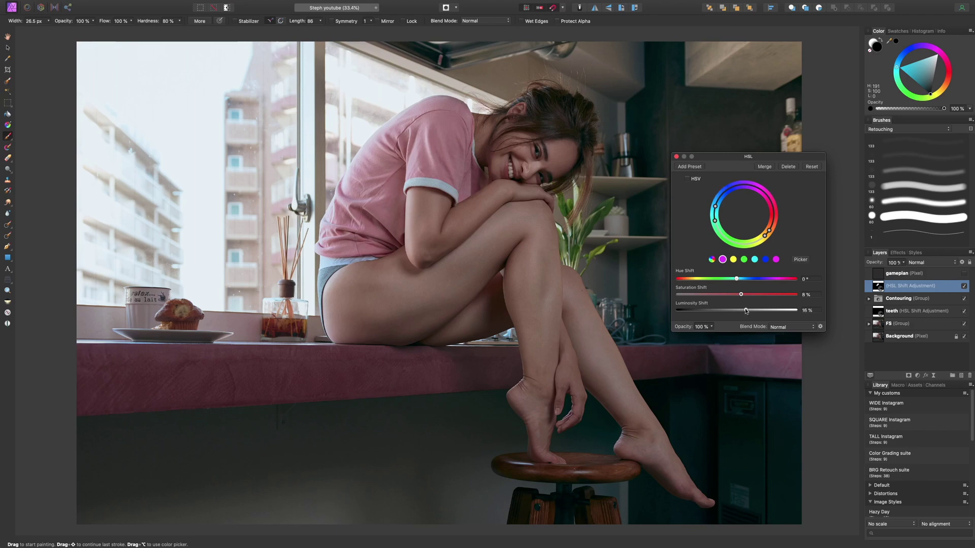
click(965, 287)
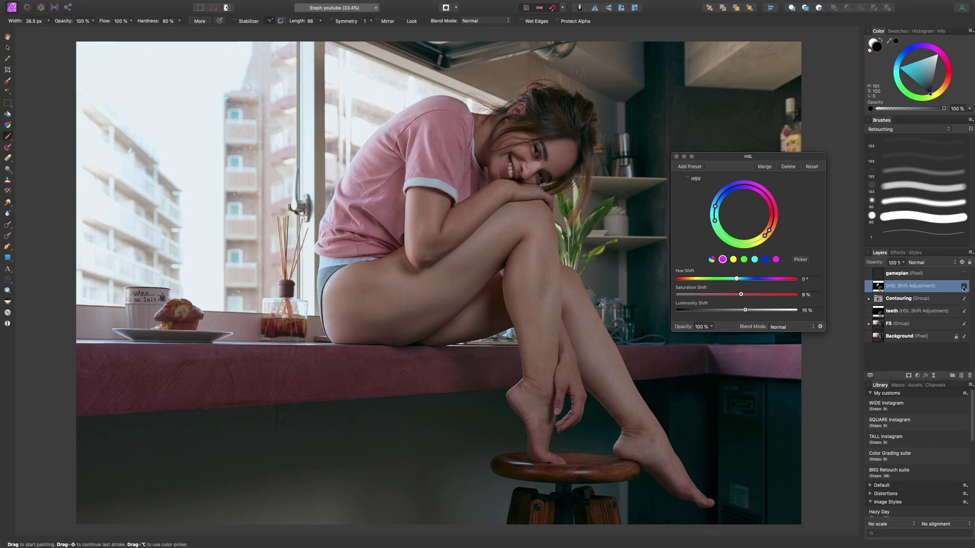
drag(743, 295, 744, 295)
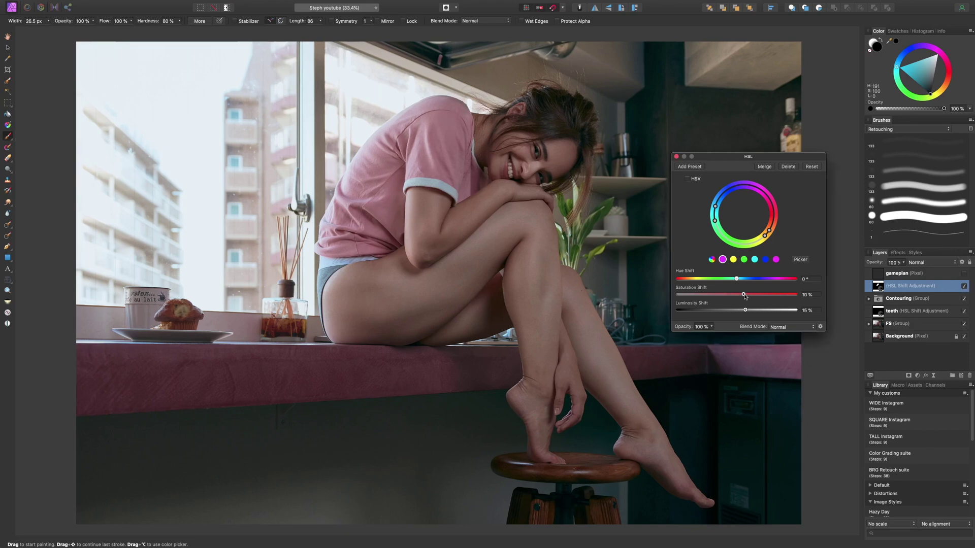
double_click(746, 310)
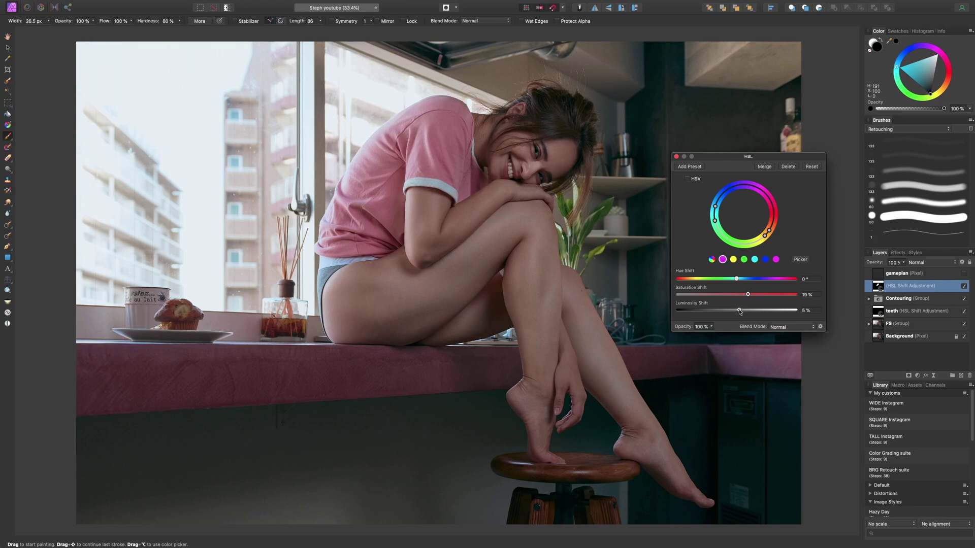
Step: Nudge the shirt's hue shift slightly, reset its luminosity shift, and close the HSL adjustment
mouse_move(736, 279)
mouse_down()
mouse_move(767, 282)
mouse_move(722, 283)
mouse_move(737, 282)
mouse_up()
mouse_move(735, 312)
mouse_down()
mouse_move(726, 312)
mouse_move(771, 313)
mouse_move(747, 313)
mouse_up()
double_click(747, 312)
click(675, 157)
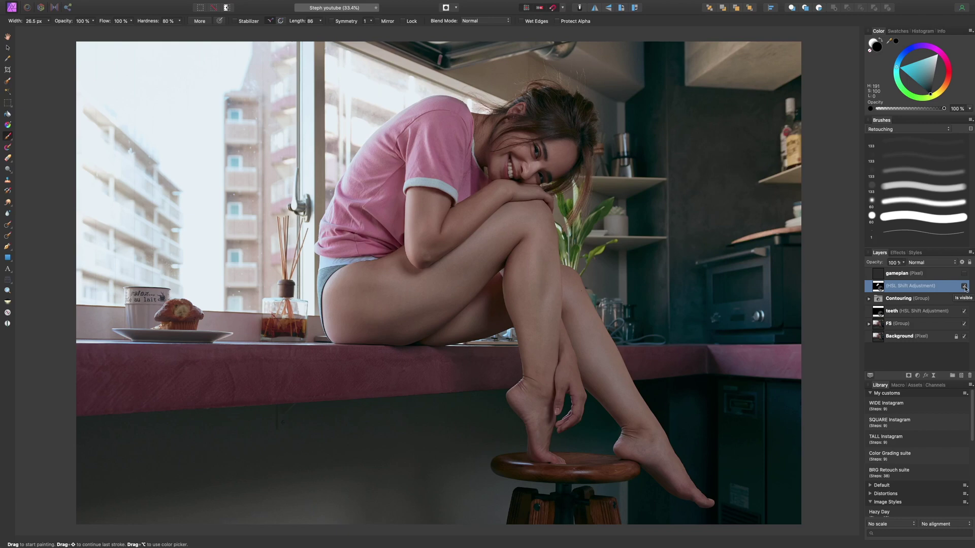
Step: Add a Curves adjustment above the HSL layer and lift the midtones to about 0.63 output at 0.49 input
click(917, 376)
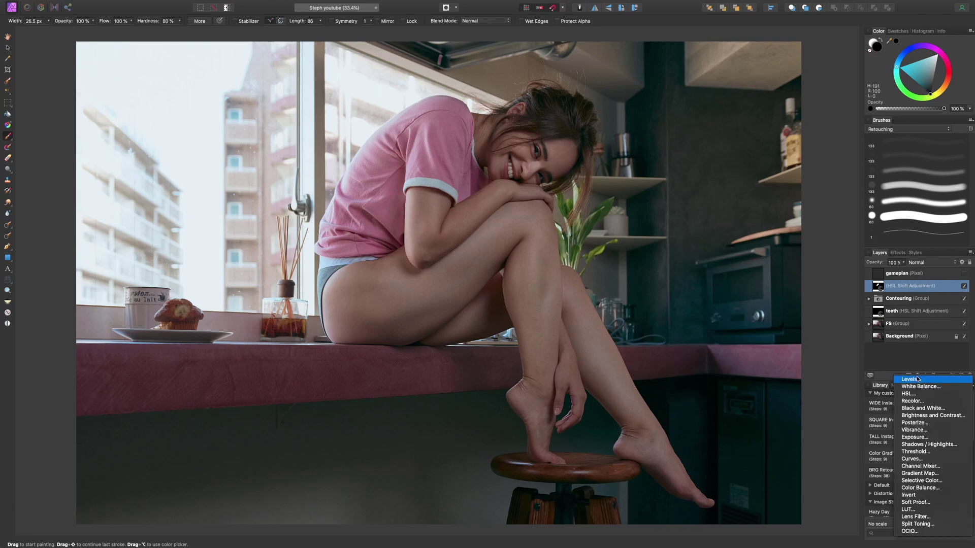
click(911, 459)
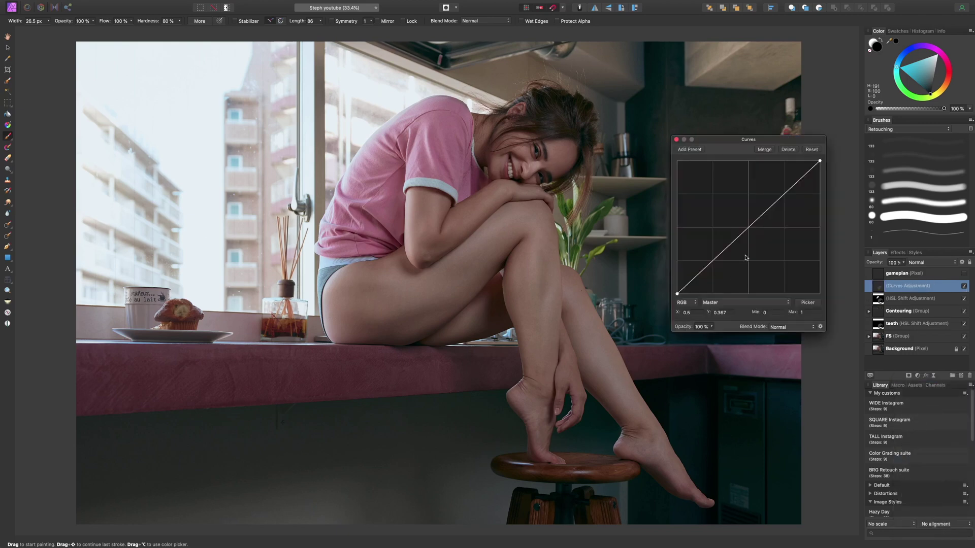
drag(748, 228, 748, 215)
drag(733, 142, 861, 159)
drag(875, 231, 875, 228)
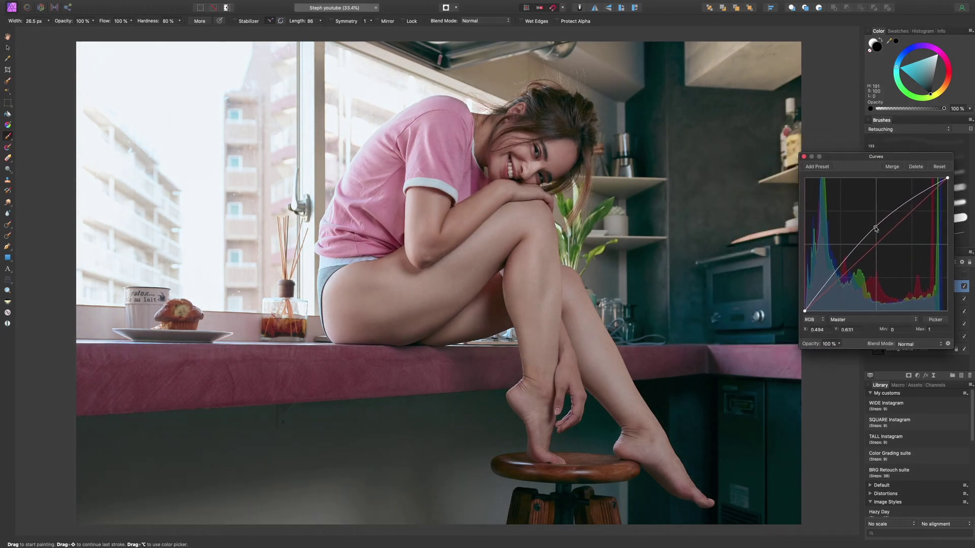
Step: Add a shadow point low on the curve, fine-tune it to hold the darks, and compare the image with the Curves layer hidden
click(824, 287)
drag(825, 288, 824, 288)
click(804, 157)
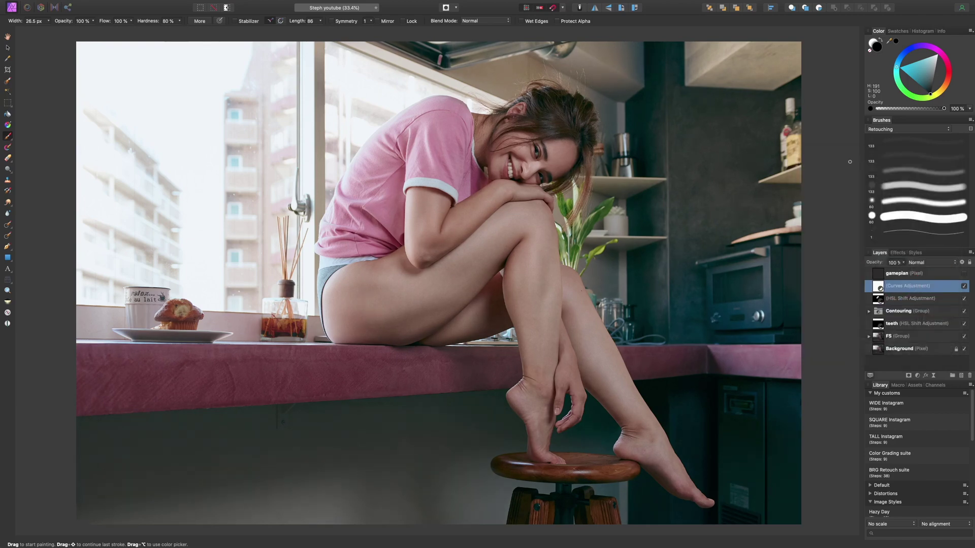
double_click(876, 289)
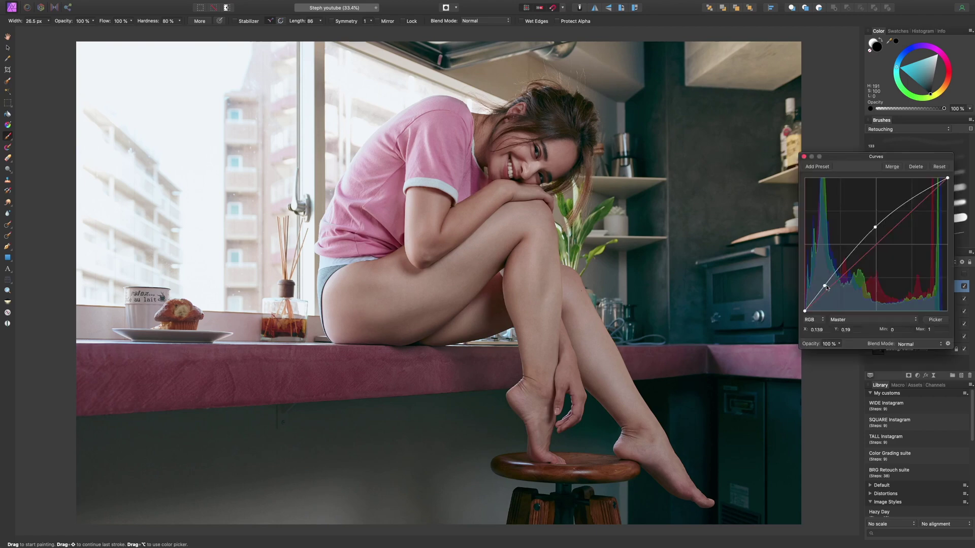
drag(824, 287, 823, 286)
drag(824, 286, 824, 287)
click(804, 156)
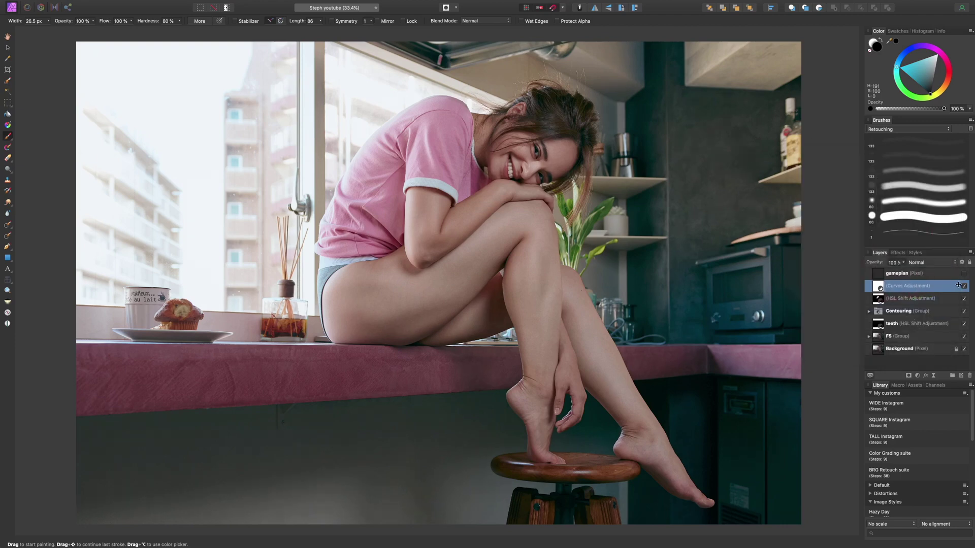
click(964, 287)
click(964, 287)
Step: Add a pixel layer above gameplan and set up an orange-yellow brush (H 46, S 100, L 50) at 4096 px and 0% hardness
click(938, 275)
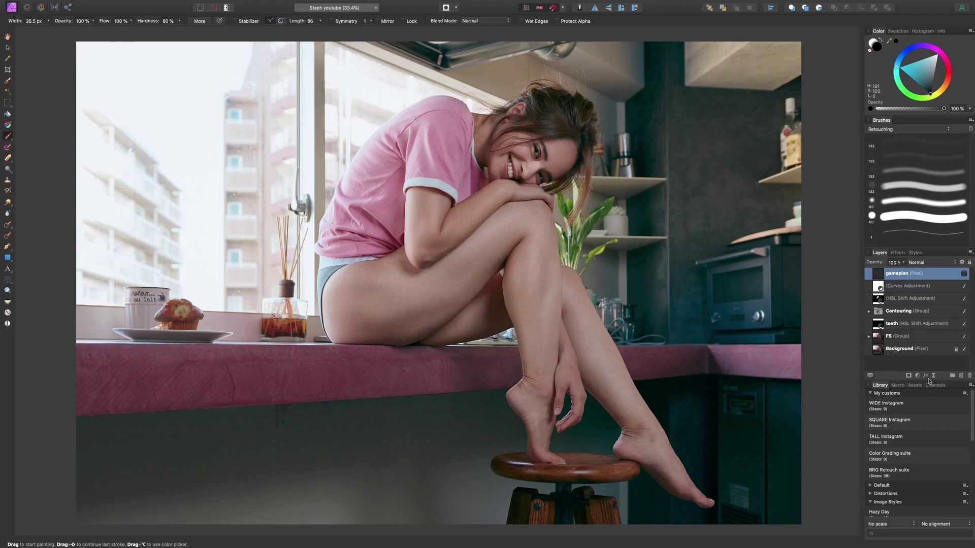
key(super+shift+n)
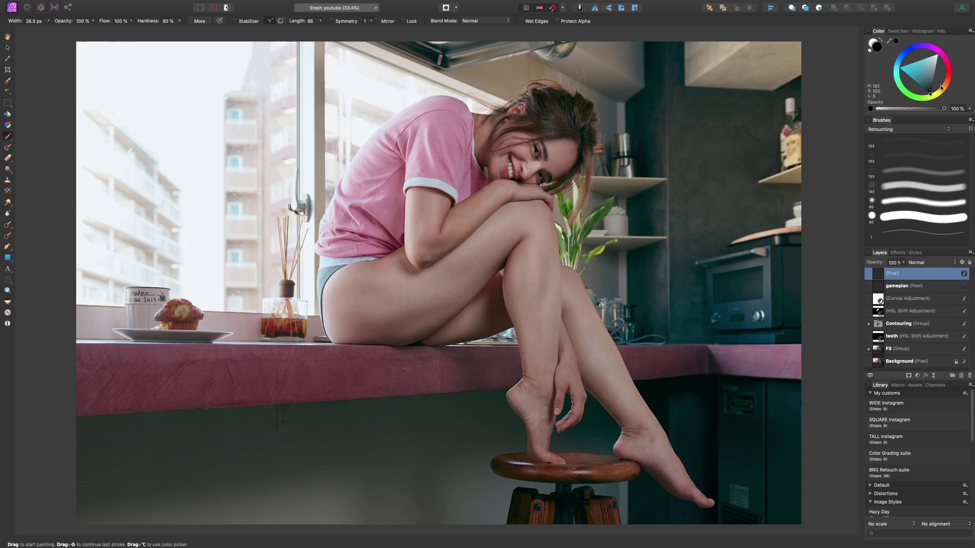
drag(940, 87, 943, 94)
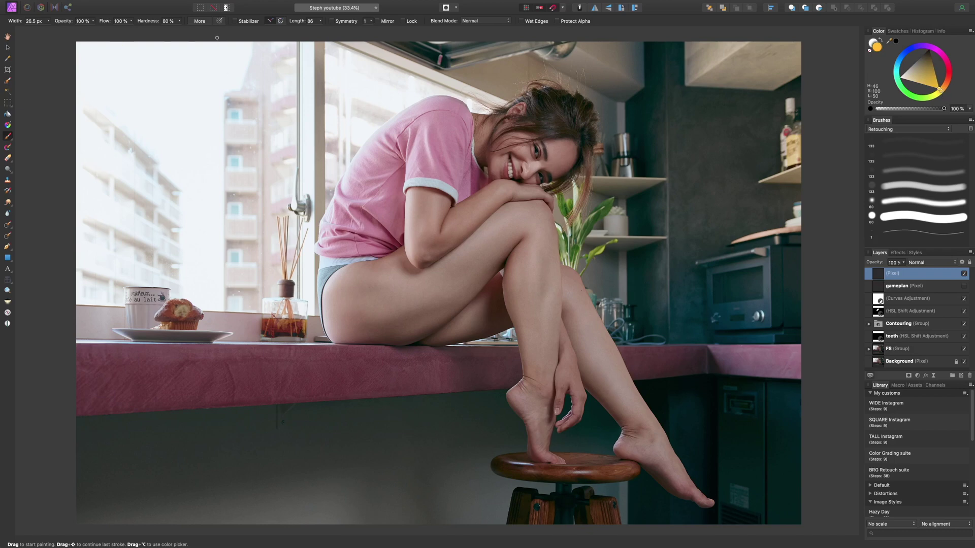
mouse_move(180, 21)
mouse_down()
mouse_move(49, 30)
mouse_move(110, 45)
mouse_move(164, 113)
mouse_up()
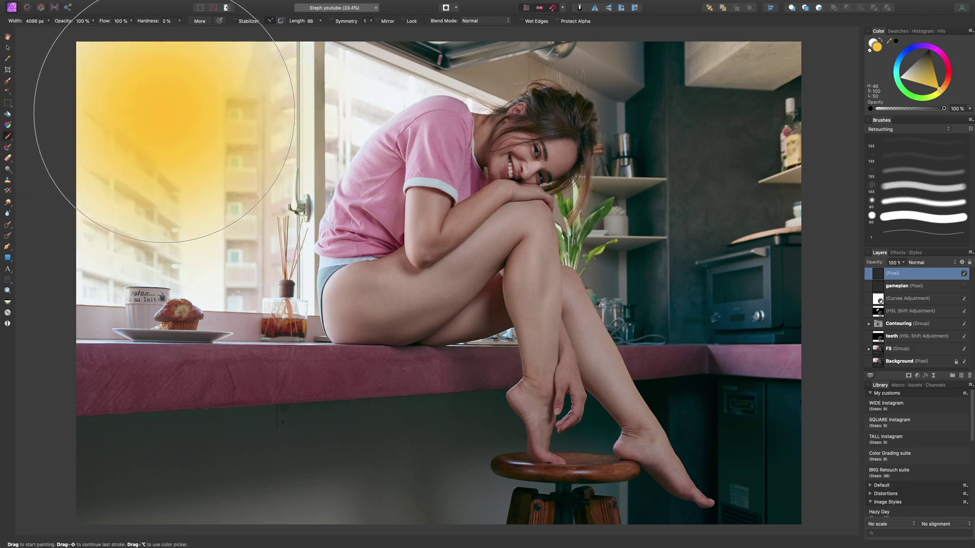
Step: Paint a soft orange-yellow glow over the photo's upper-left window corner, undoing the trial and stray dabs
key(super+minus)
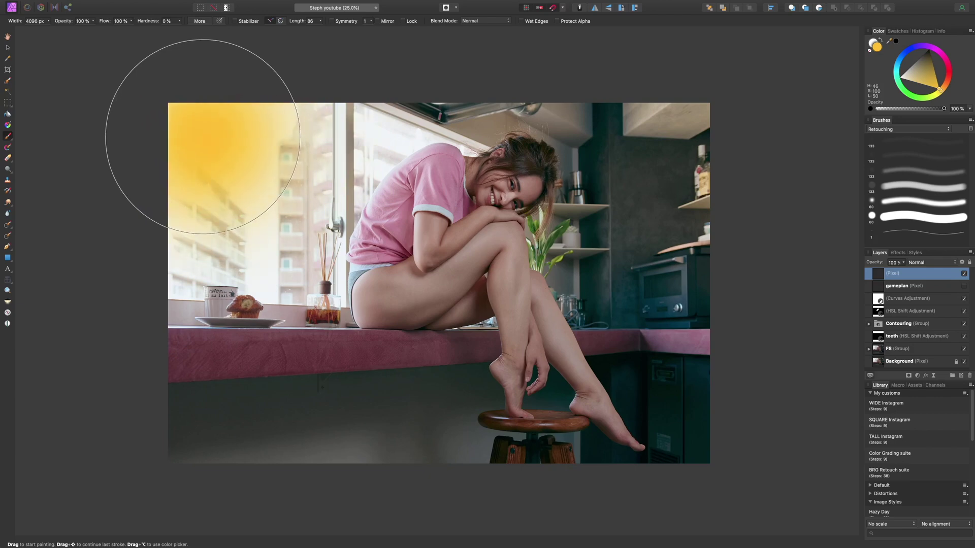
key(super+z)
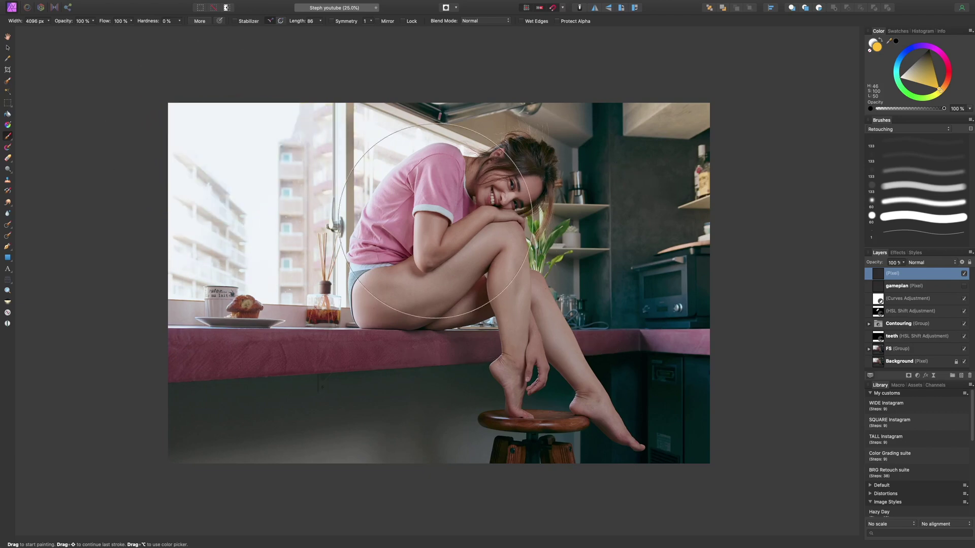
click(544, 248)
key(super+z)
click(190, 126)
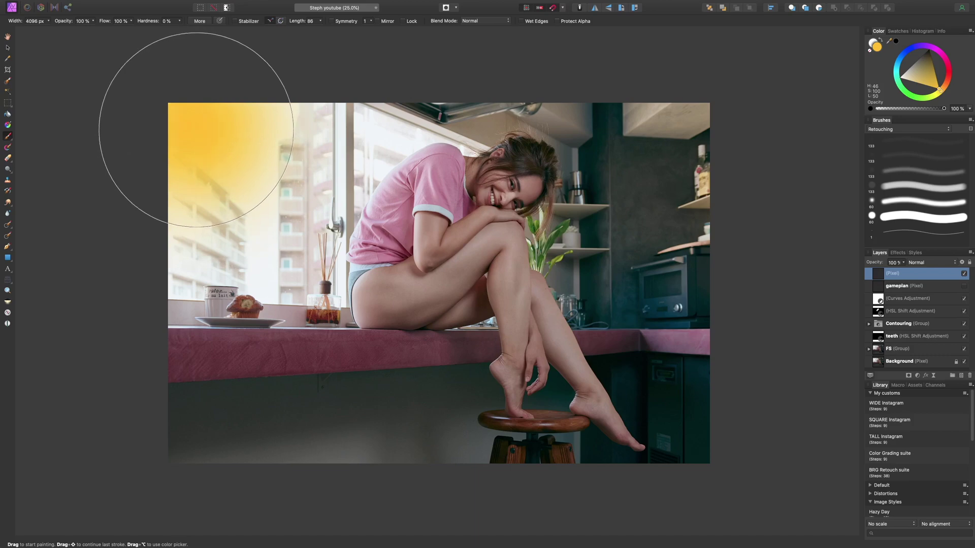
click(198, 129)
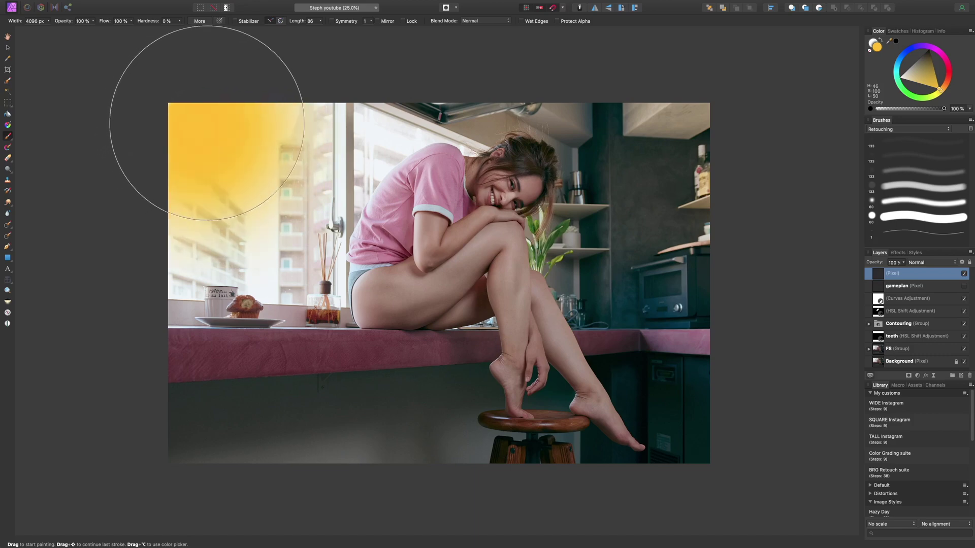
click(332, 100)
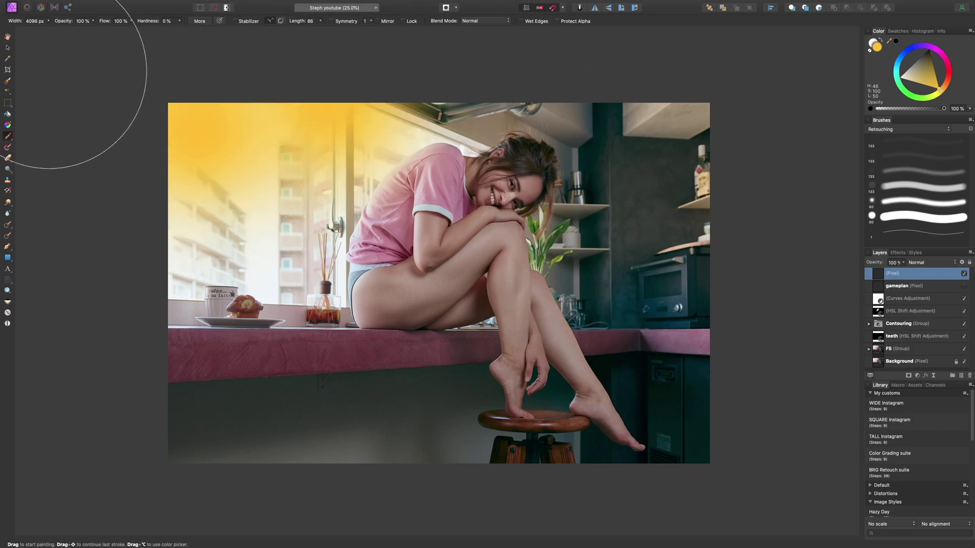
key(super+z)
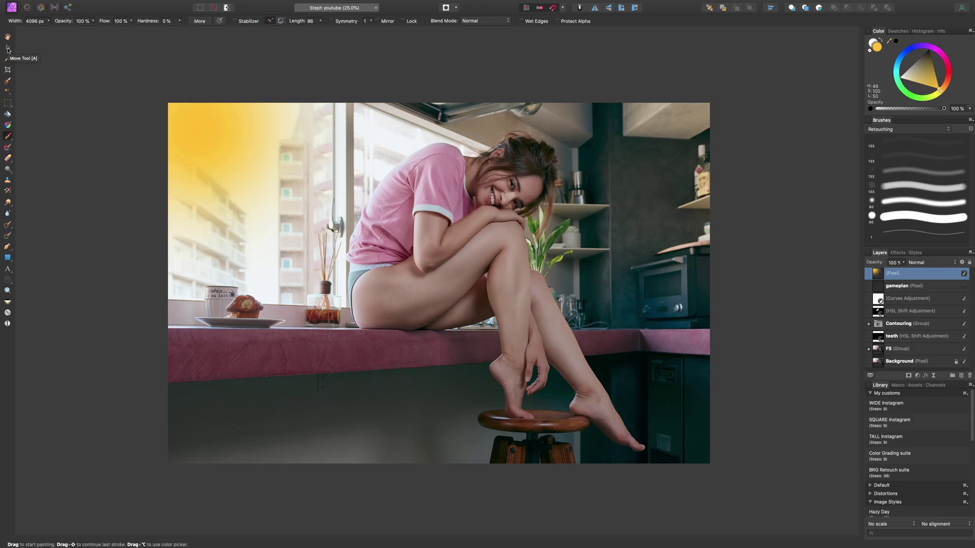
Step: Scale the painted glow up proportionally from the photo's upper-left corner so it spreads across most of the image
click(8, 49)
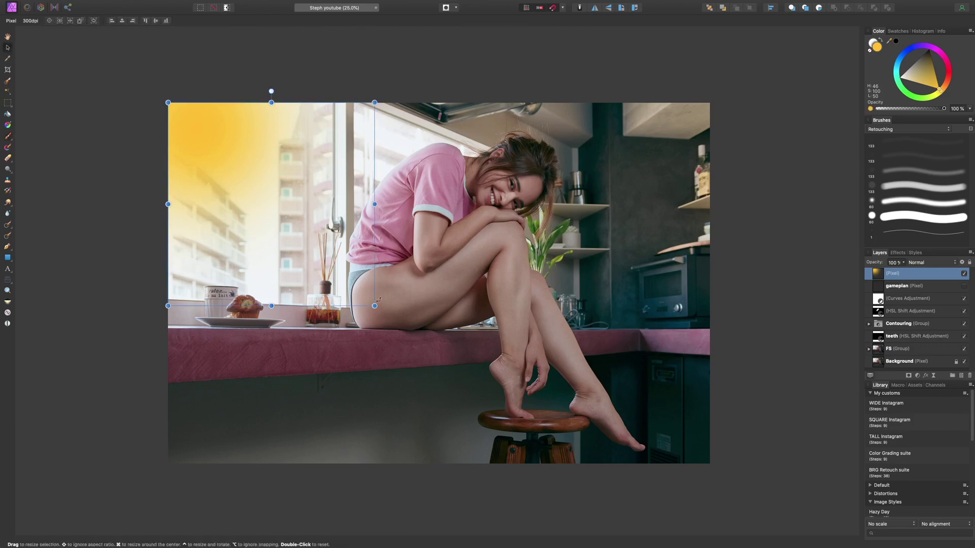
scroll(401, 303, down, 2)
scroll(401, 303, down, 1)
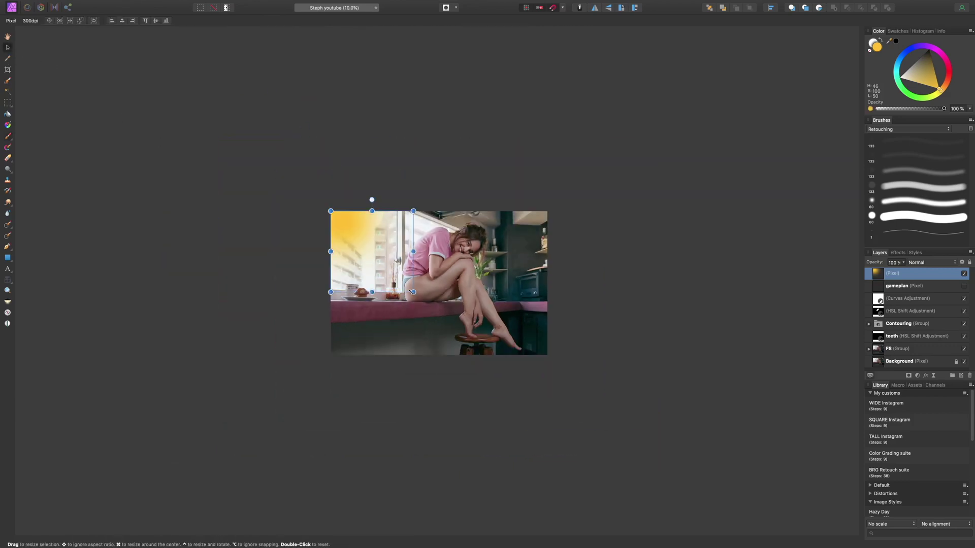
drag(415, 294, 644, 447)
key(super+0)
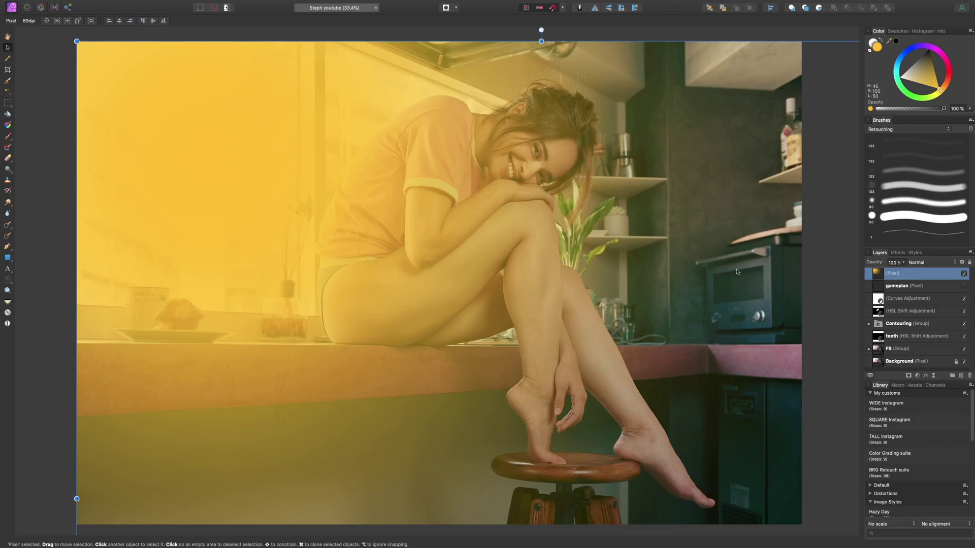
Step: Set the glow layer's blend mode to Screen and its opacity to 25%
click(945, 264)
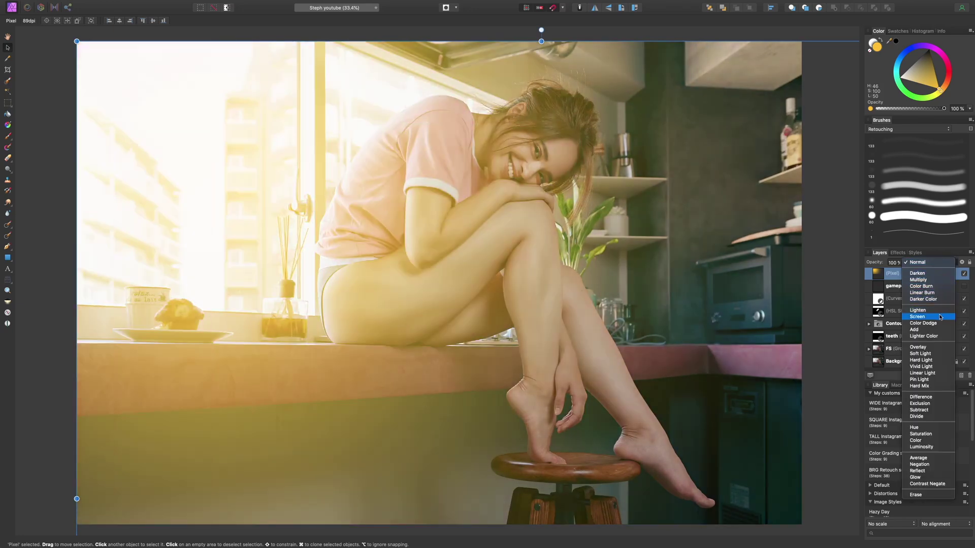
click(945, 318)
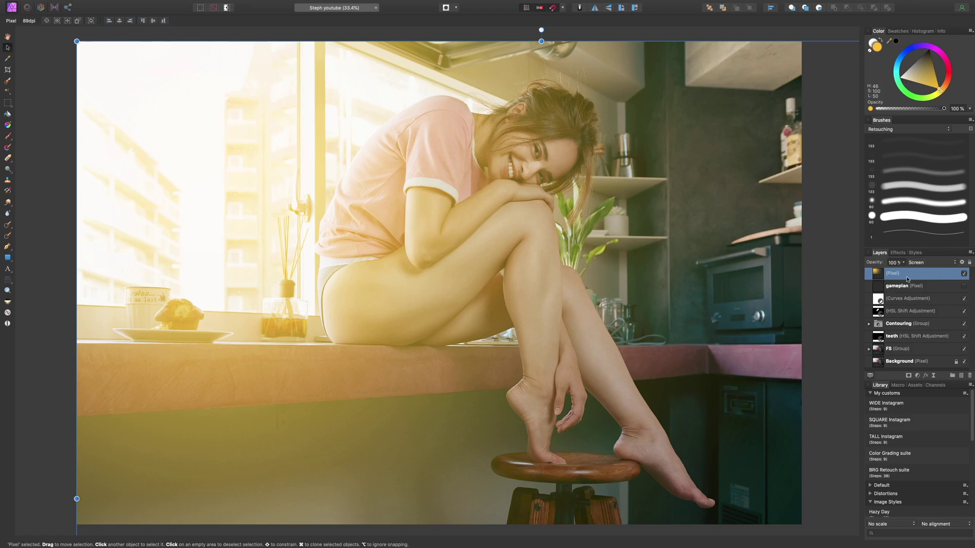
click(903, 263)
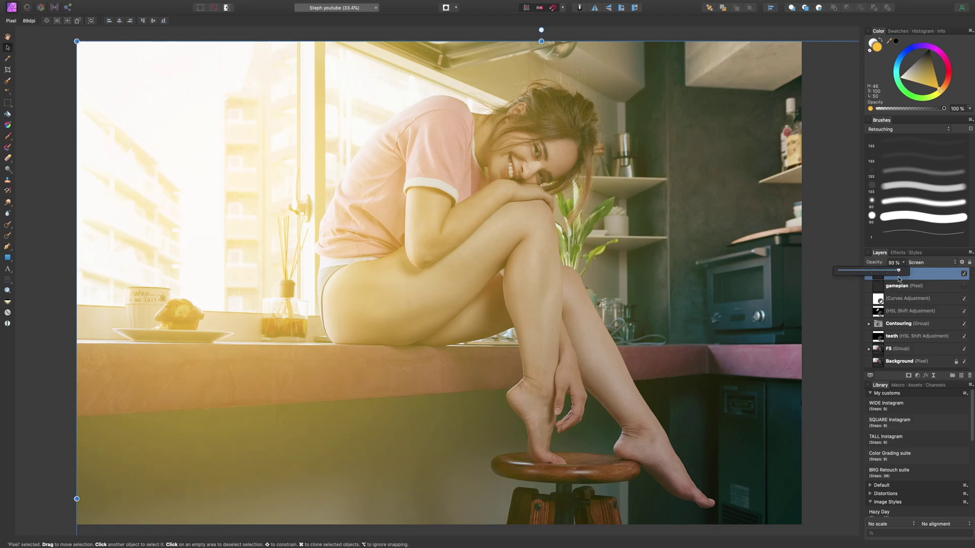
drag(907, 270, 857, 293)
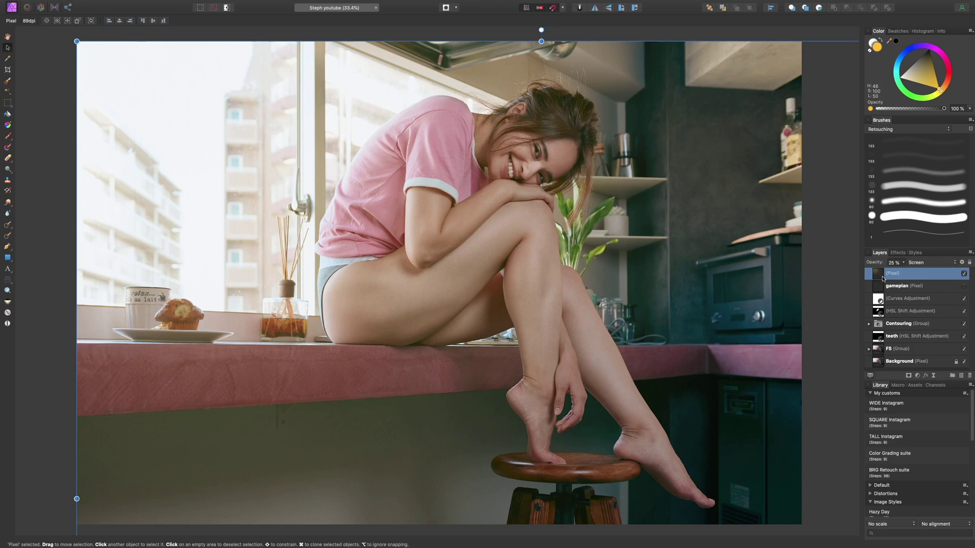
Step: In the glow layer's Blend Options, lower the dark end of the underlying composition range to 0% output and compare with the layer hidden
click(962, 262)
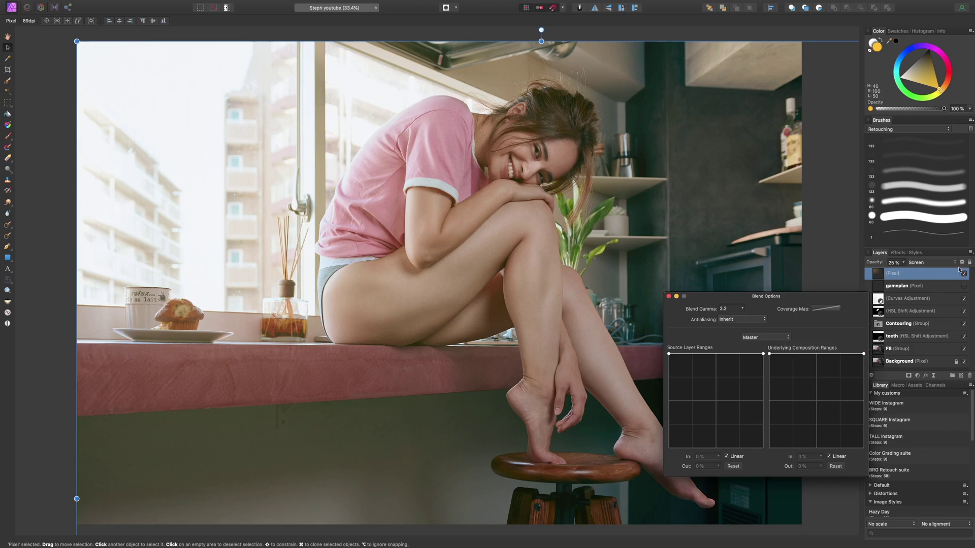
click(668, 296)
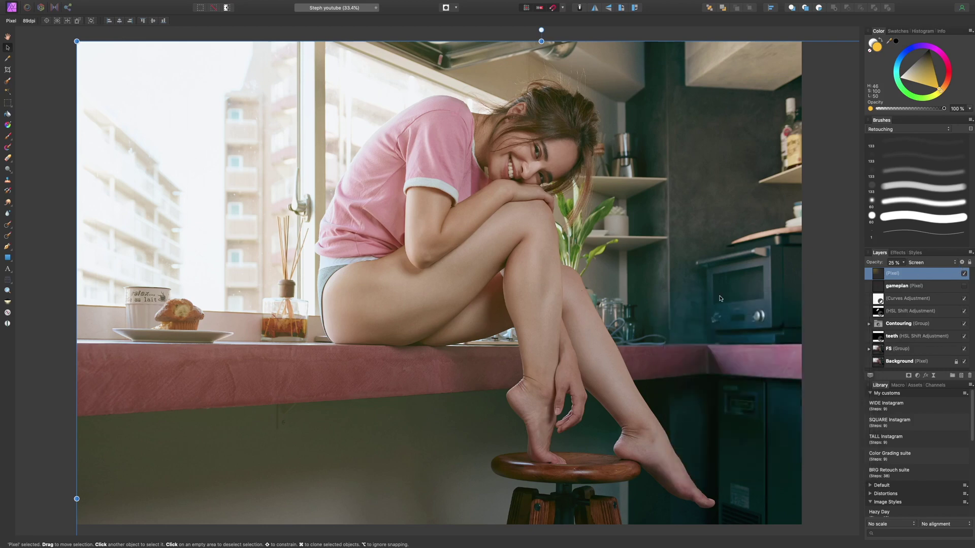
click(962, 263)
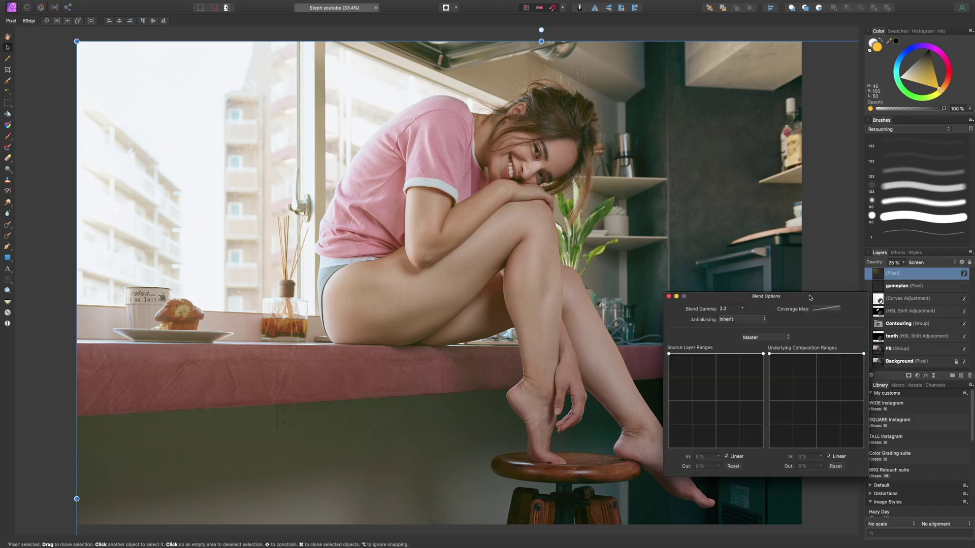
drag(809, 298, 783, 290)
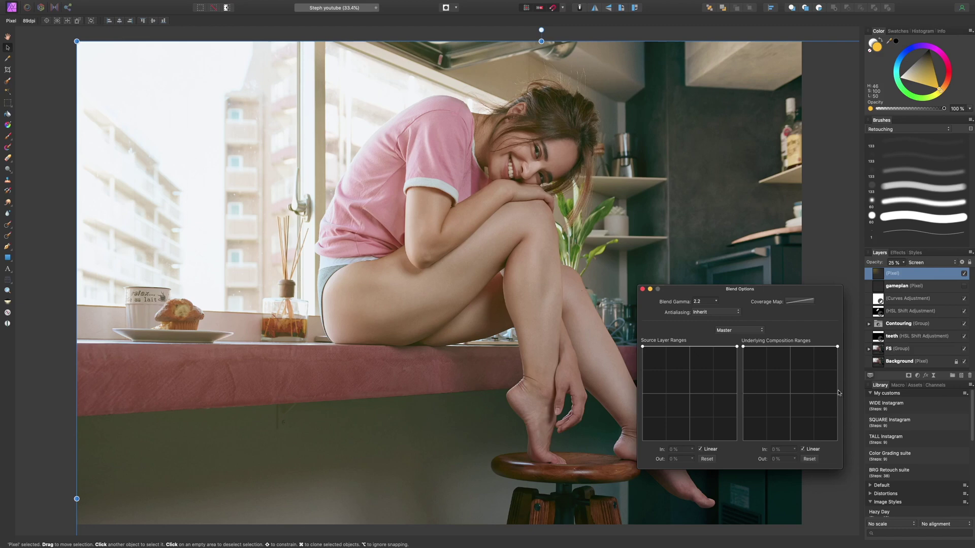
mouse_move(744, 347)
mouse_down()
mouse_move(741, 374)
mouse_move(743, 349)
mouse_up()
drag(744, 348, 738, 396)
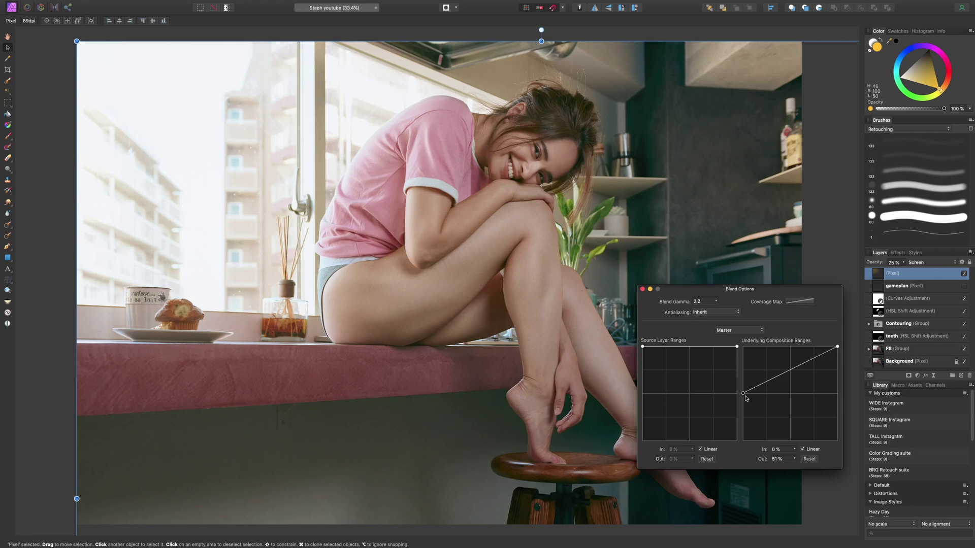
drag(744, 394, 708, 446)
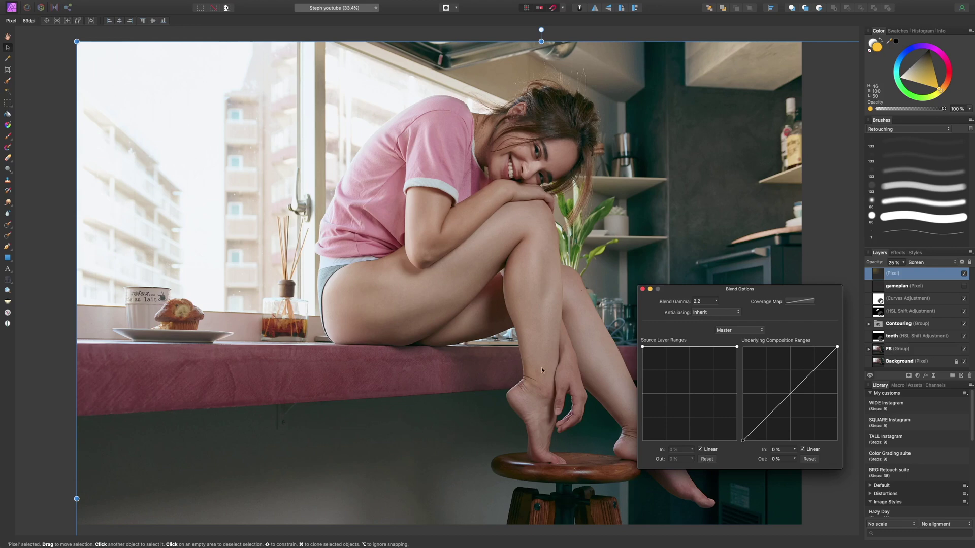
click(964, 274)
click(964, 274)
click(964, 274)
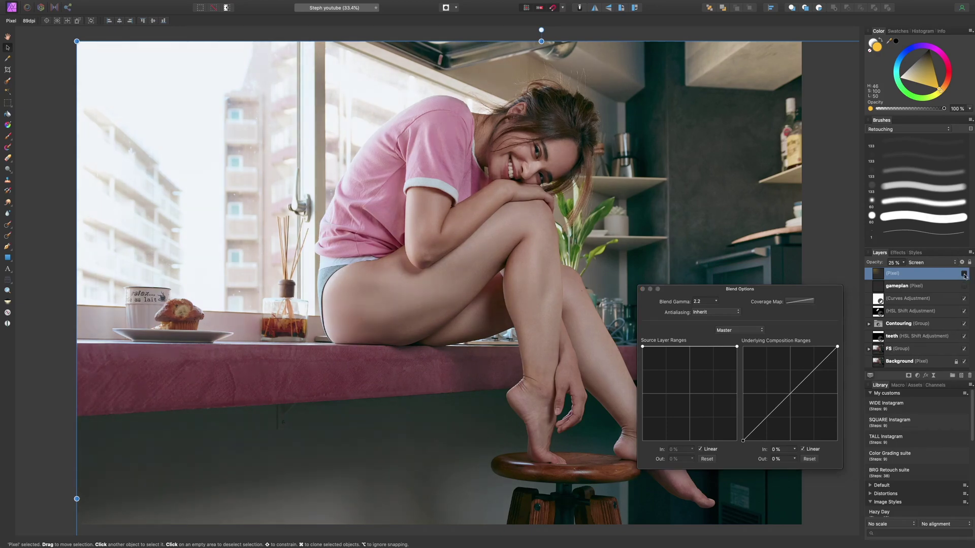
Step: Show the glow layer again and try bending the underlying composition curve with extra nodes, with Linear interpolation off and on
click(964, 274)
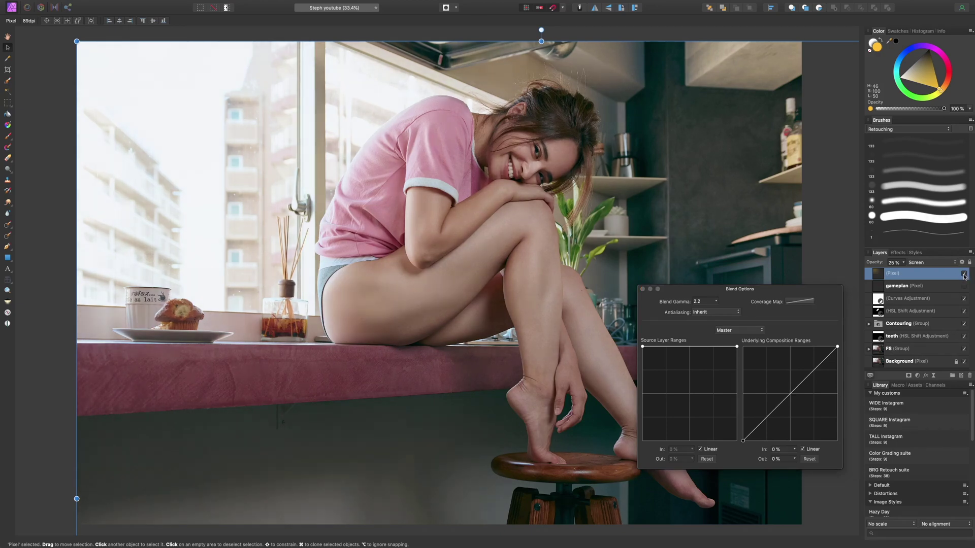
click(803, 450)
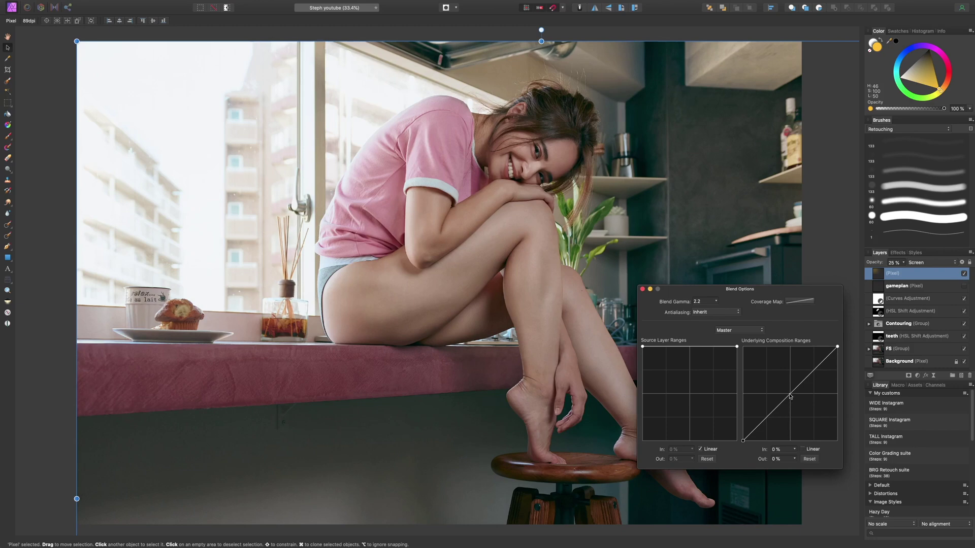
mouse_move(778, 406)
mouse_down()
mouse_move(790, 393)
mouse_move(778, 382)
mouse_move(806, 375)
mouse_move(765, 406)
mouse_up()
click(803, 449)
drag(744, 441, 748, 441)
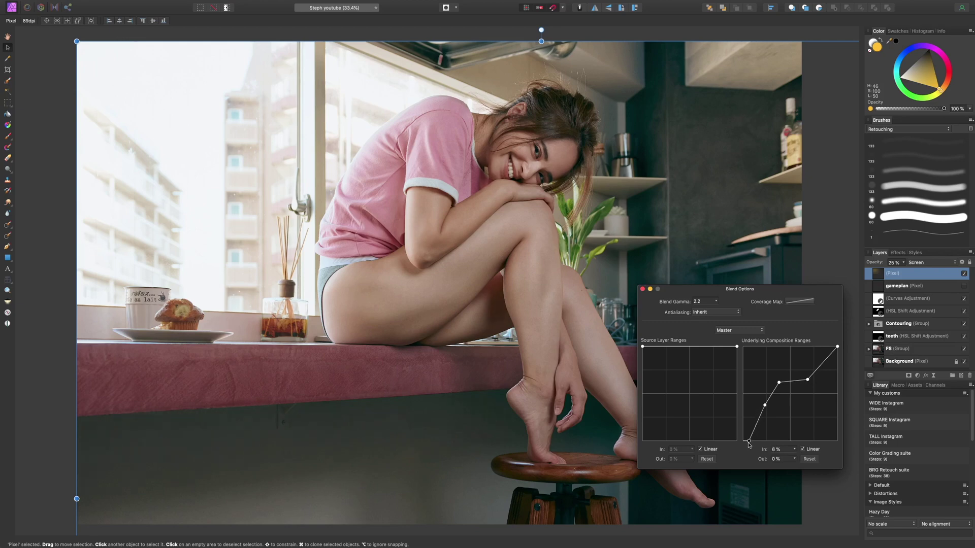
click(803, 450)
drag(807, 379, 808, 361)
drag(749, 445, 763, 395)
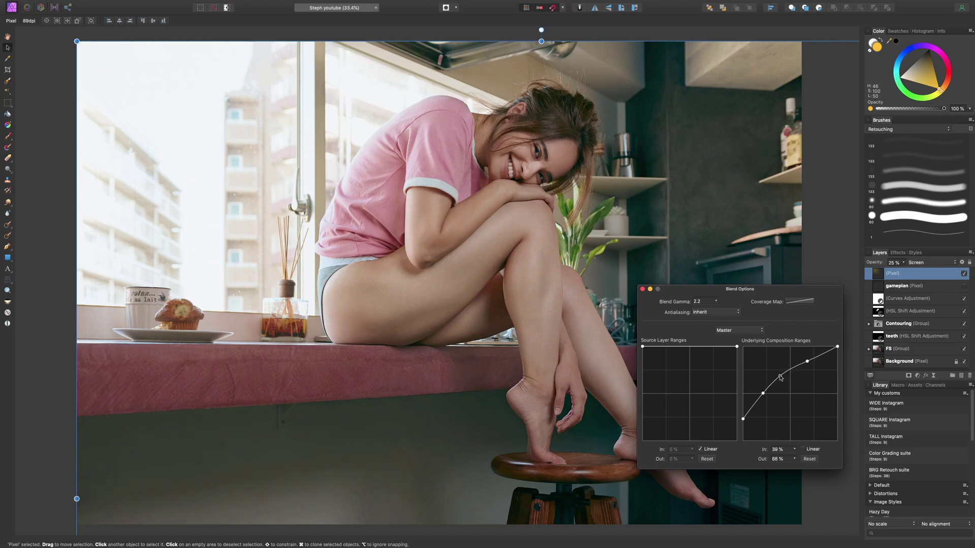
Step: Reset the underlying composition curve, try a smooth curve with the dark end at 13% output, and compare with the glow layer hidden
click(809, 459)
drag(744, 347, 740, 410)
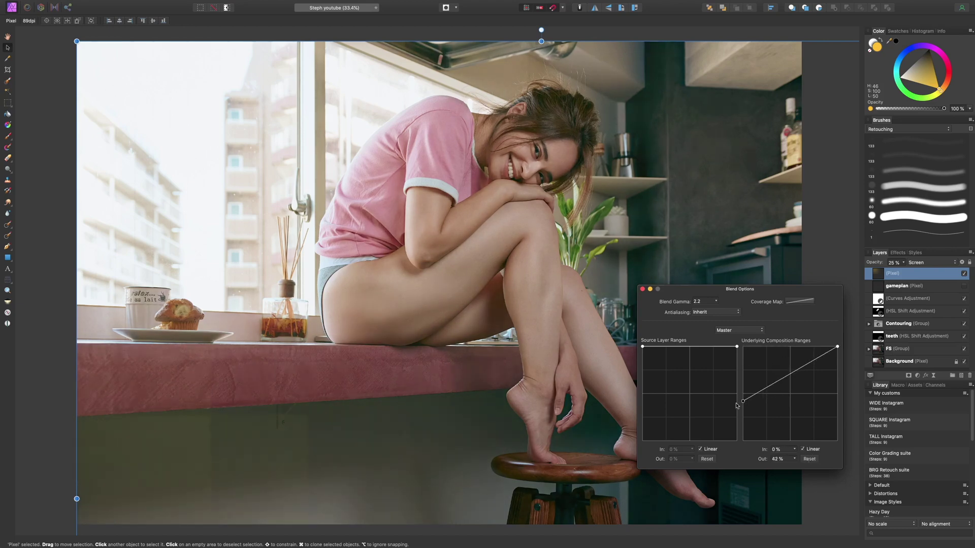
click(802, 449)
drag(780, 385, 781, 372)
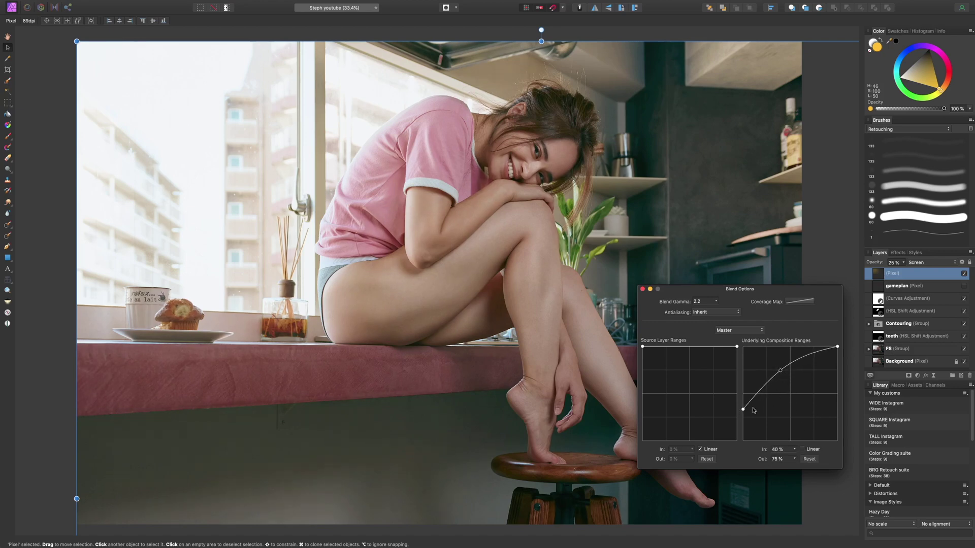
mouse_move(744, 410)
mouse_down()
mouse_move(751, 420)
mouse_move(742, 423)
mouse_up()
drag(743, 428, 742, 429)
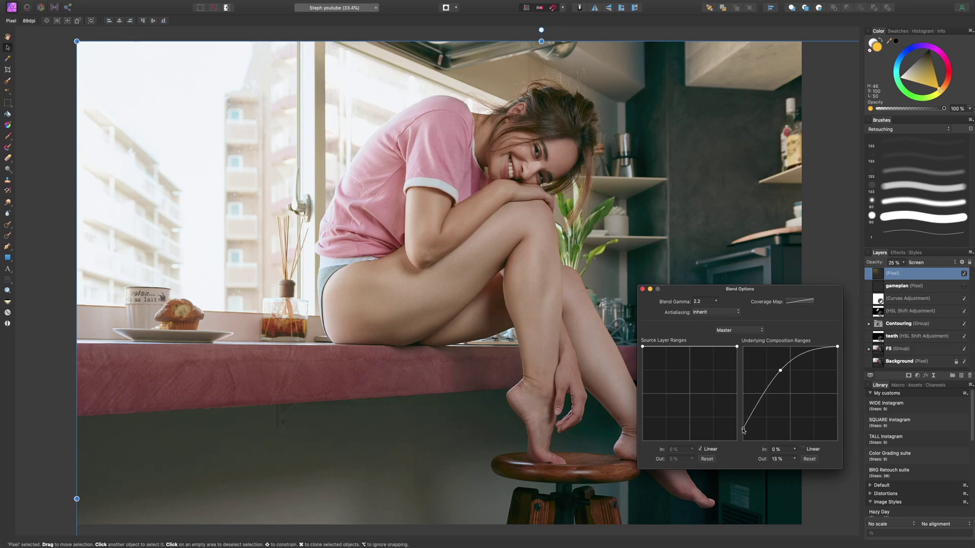
click(965, 275)
click(966, 276)
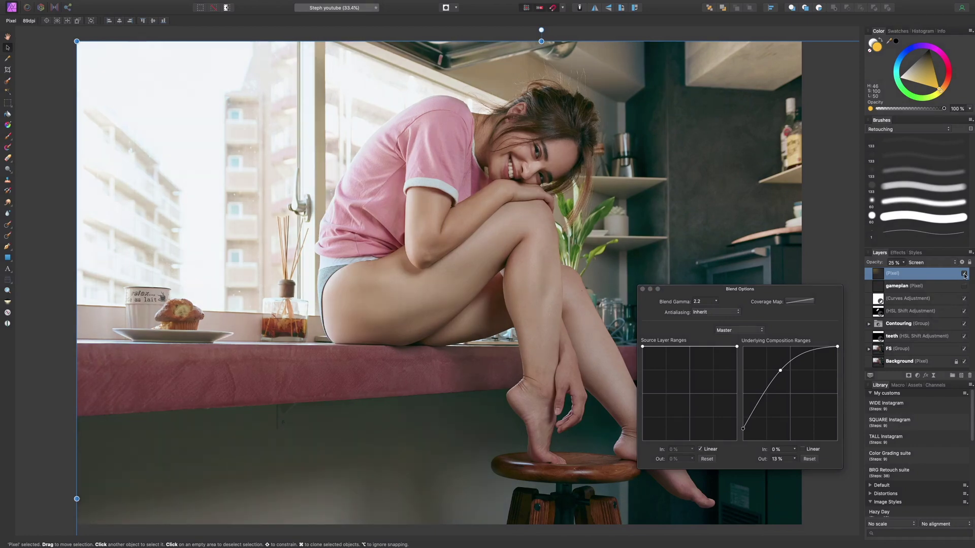
click(965, 275)
click(965, 274)
click(964, 275)
click(965, 275)
Step: Reset the underlying composition curve and shape a smooth raised curve with its dark end at 24% output
click(810, 460)
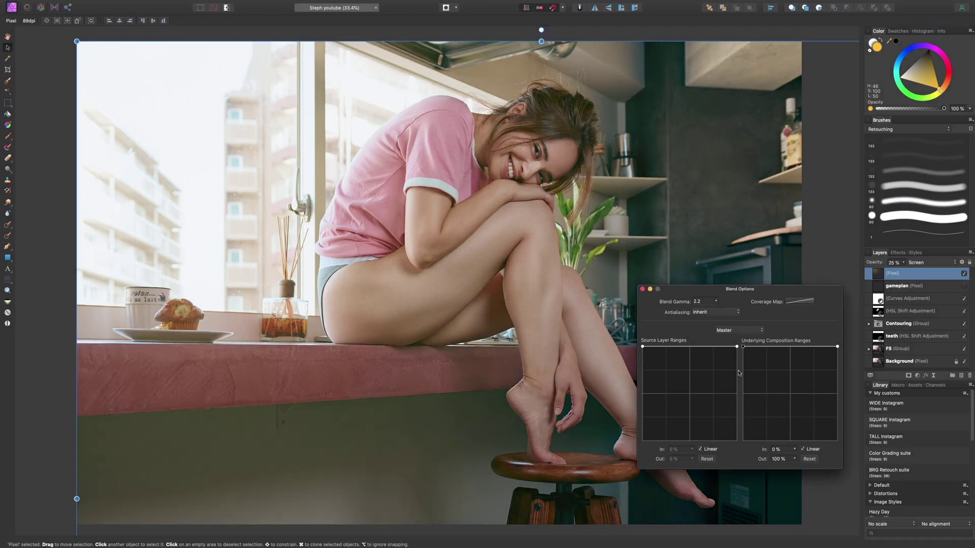
drag(744, 347, 739, 411)
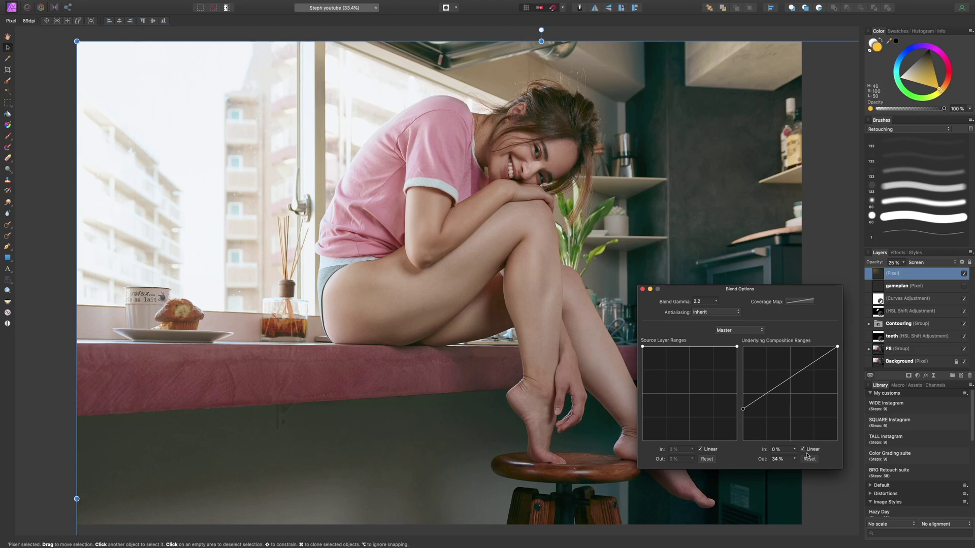
drag(788, 380, 780, 370)
drag(743, 409, 743, 419)
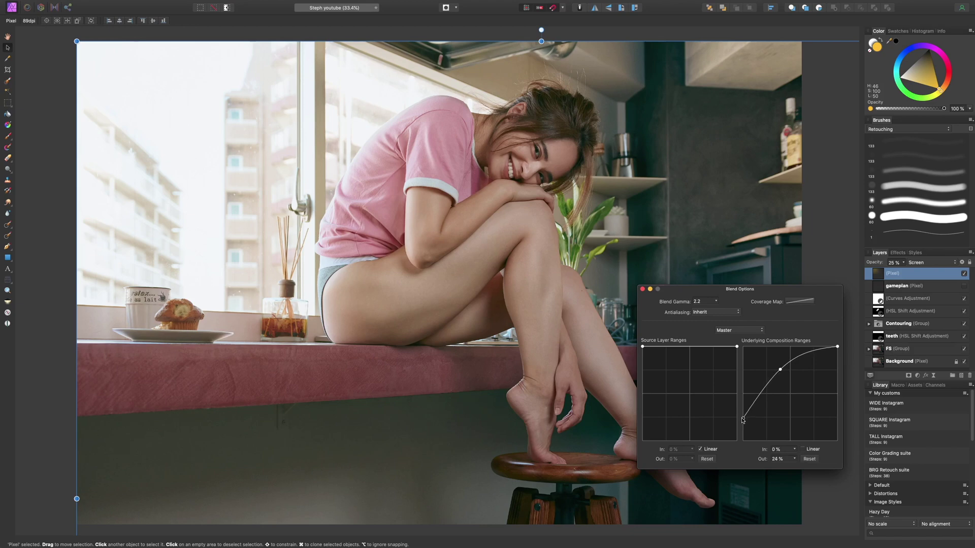
click(642, 289)
Step: Compare the photo with the glow layer hidden and set the layer's opacity to 18%
click(963, 275)
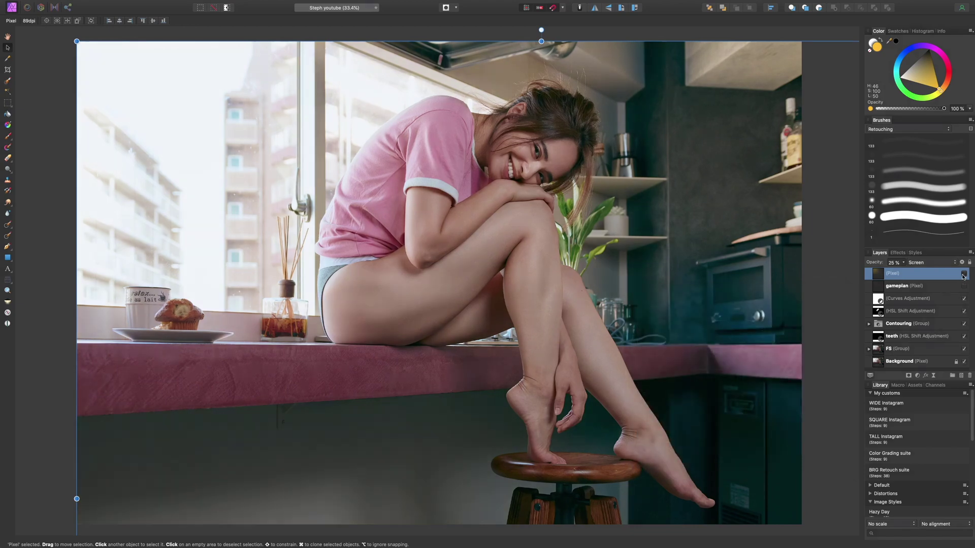
click(963, 274)
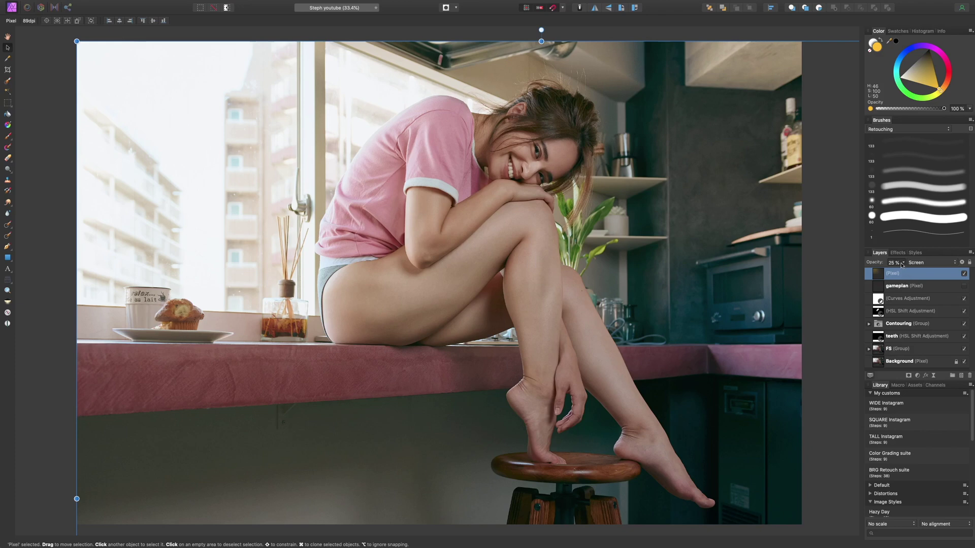
drag(906, 275, 898, 294)
Step: Add an HSL adjustment, exaggerate the reds with hue shift 180° and saturation shift 100%, and invert the adjustment's mask
click(918, 376)
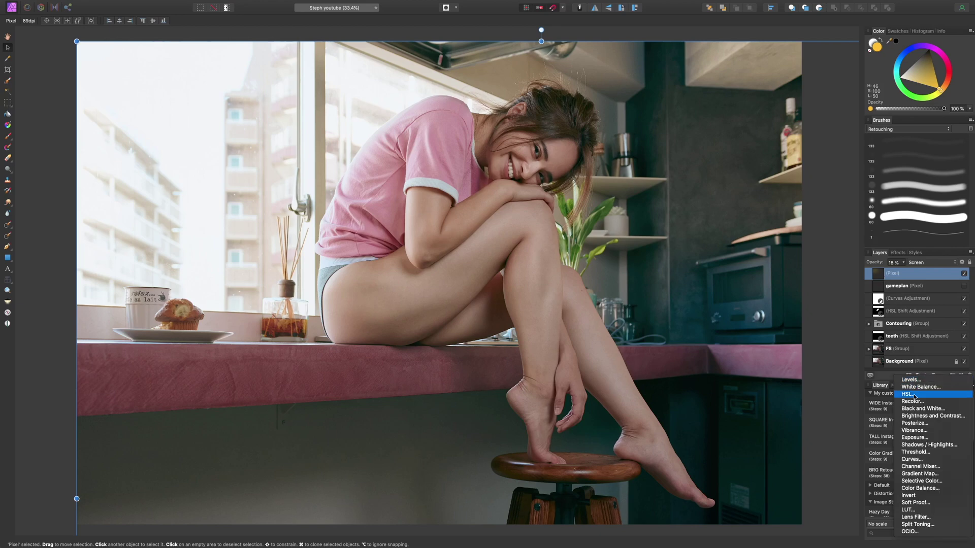
click(914, 396)
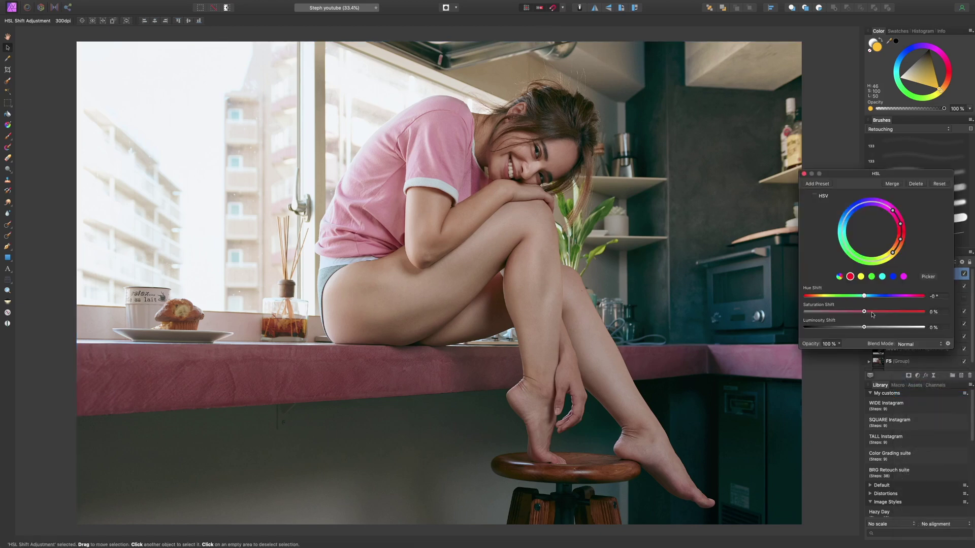
drag(865, 313, 928, 294)
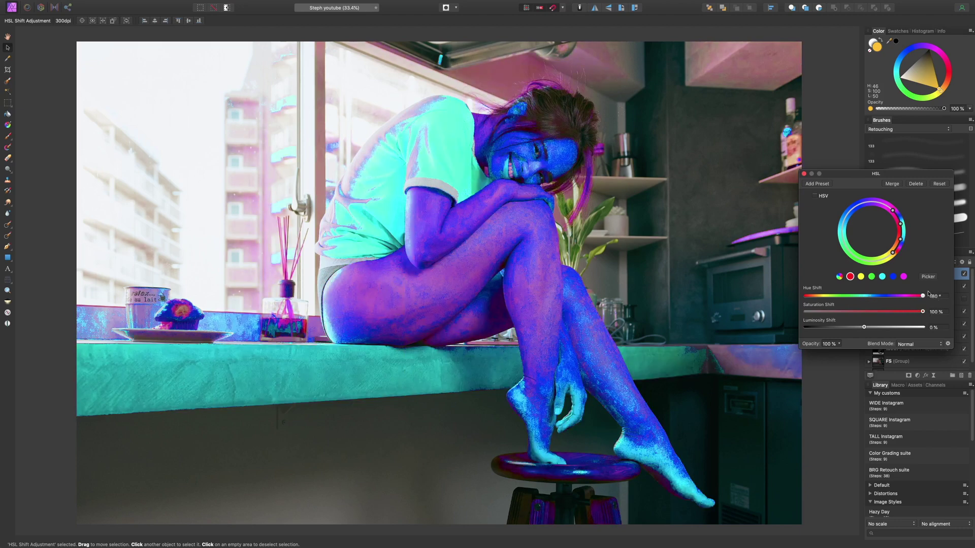
click(804, 174)
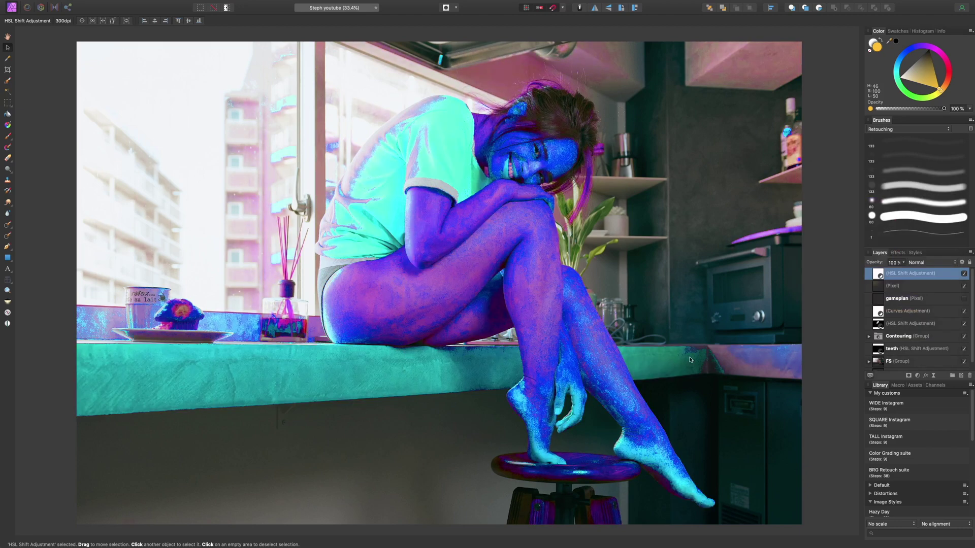
key(super+i)
Step: Try painting the HSL adjustment onto the lower leg and T-shirt with a very large soft brush, and undo the strokes
key(b)
drag(632, 375, 688, 313)
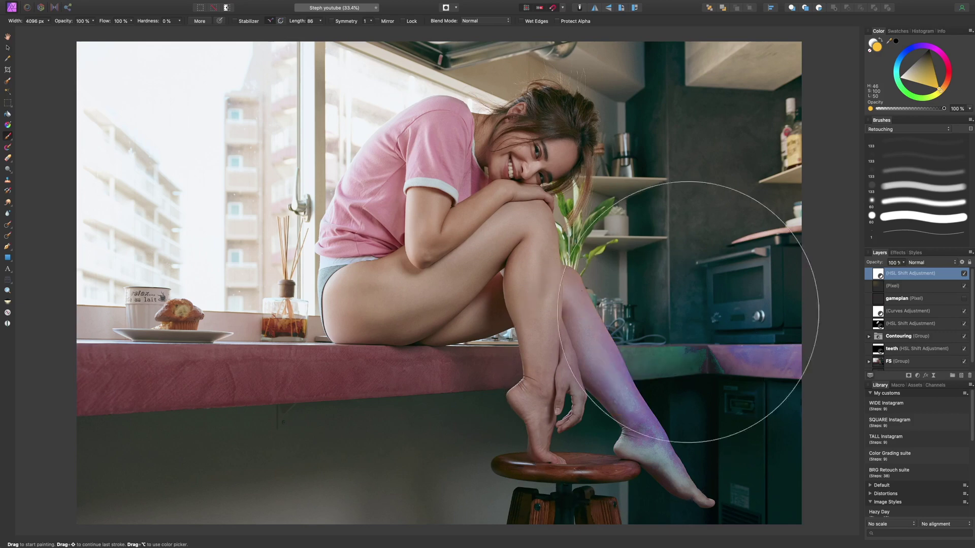
key([)
drag(600, 358, 590, 378)
key(super+z)
key(super+z)
drag(436, 147, 421, 163)
key(super+z)
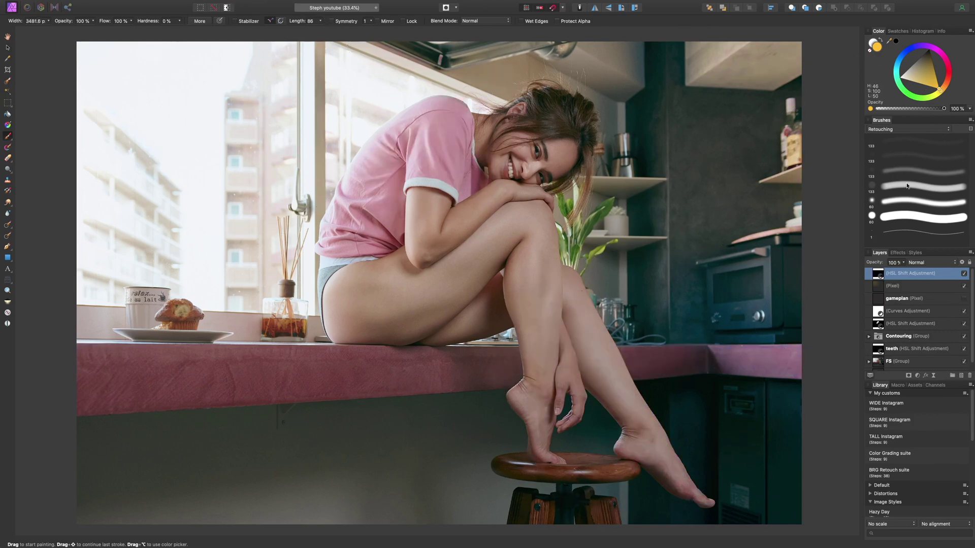
Step: Paint the HSL adjustment onto the extended leg from knee to foot with an enlarged 0% hardness brush from the Retouching set
click(907, 187)
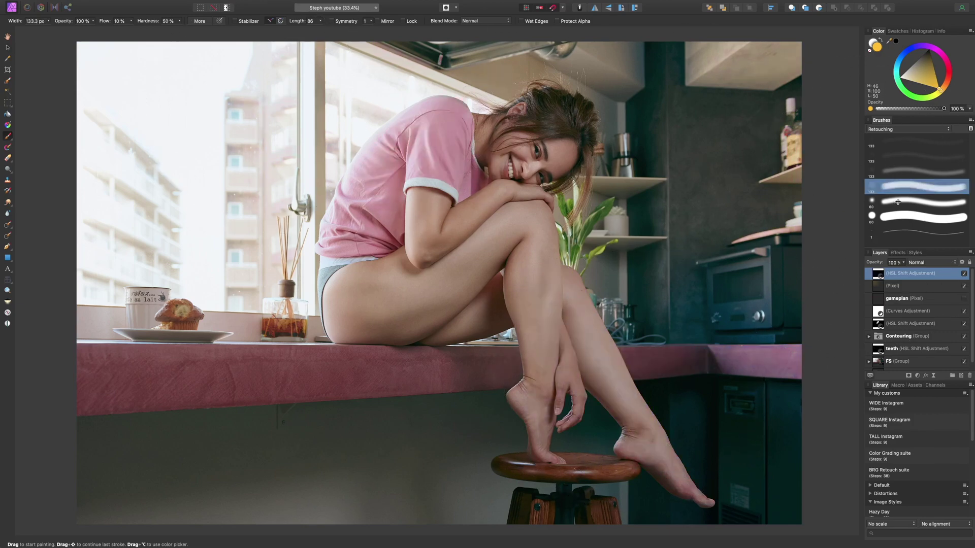
click(913, 202)
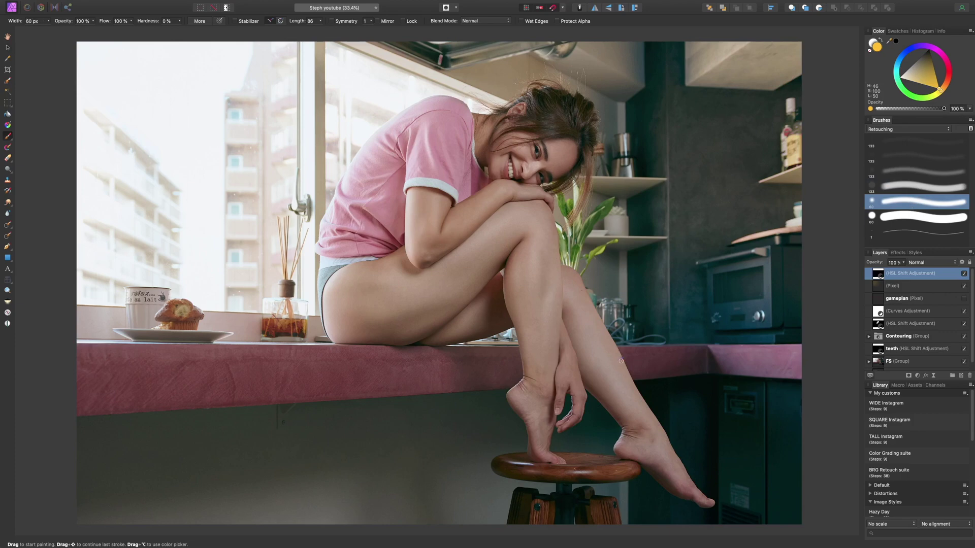
key(])
key(])
key(])
key(])
mouse_move(625, 386)
mouse_down()
mouse_move(570, 276)
mouse_move(591, 375)
mouse_move(613, 402)
mouse_move(615, 388)
mouse_move(628, 420)
mouse_move(633, 396)
mouse_move(633, 435)
mouse_move(592, 382)
mouse_move(627, 415)
mouse_move(632, 432)
mouse_move(619, 448)
mouse_move(702, 499)
mouse_move(674, 465)
mouse_move(669, 474)
mouse_move(657, 465)
mouse_move(653, 437)
mouse_move(678, 479)
mouse_move(567, 281)
mouse_up()
key(bracketleft)
key(bracketright)
key(bracketright)
key(bracketright)
key(bracketright)
key(bracketleft)
key(bracketleft)
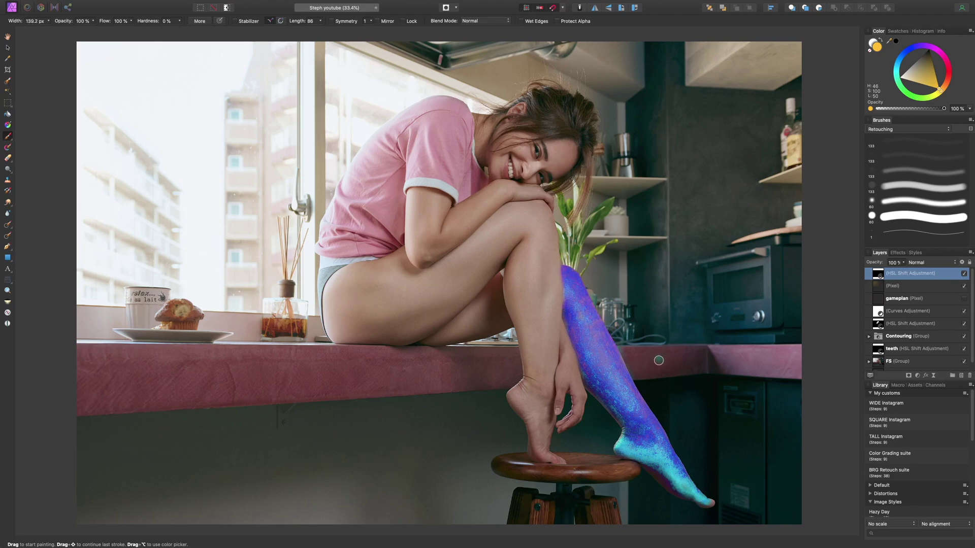
Step: Refine the adjustment's mask along the calf's edge with a smaller brush, and remove the spill beside it with black
key(bracketleft)
key(bracketleft)
key(bracketleft)
drag(623, 349, 628, 352)
click(929, 48)
key(bracketright)
key(bracketright)
key(bracketright)
drag(631, 351, 622, 344)
Step: Reset the leg's HSL adjustment, set the reds' saturation shift to 17%, and compare the leg with the adjustment hidden
double_click(876, 279)
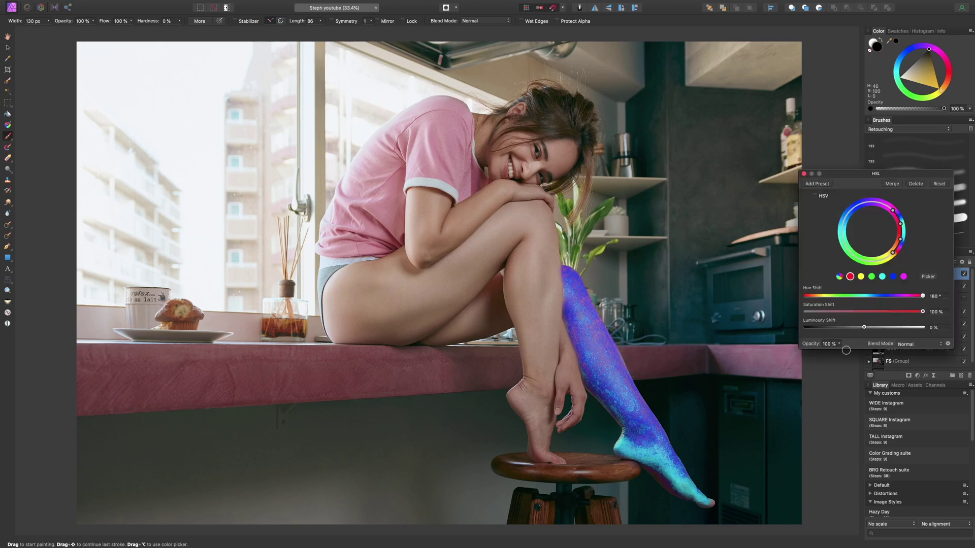
click(940, 185)
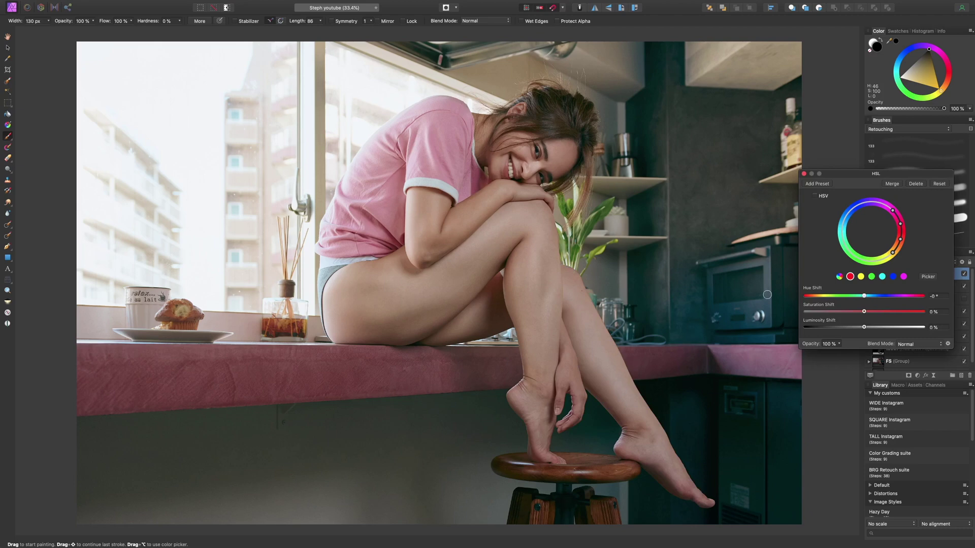
mouse_move(865, 313)
mouse_down()
mouse_move(907, 320)
mouse_move(873, 327)
mouse_up()
drag(874, 326, 874, 331)
click(804, 174)
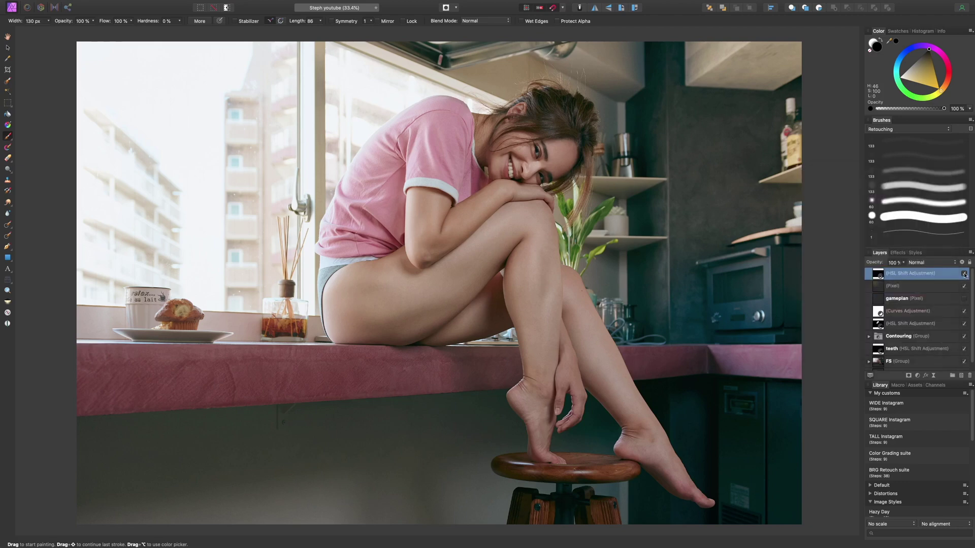
click(964, 275)
click(965, 275)
click(966, 275)
click(964, 275)
Step: Fine-tune the reds' hue shift in the leg's HSL adjustment by a tiny amount
double_click(880, 275)
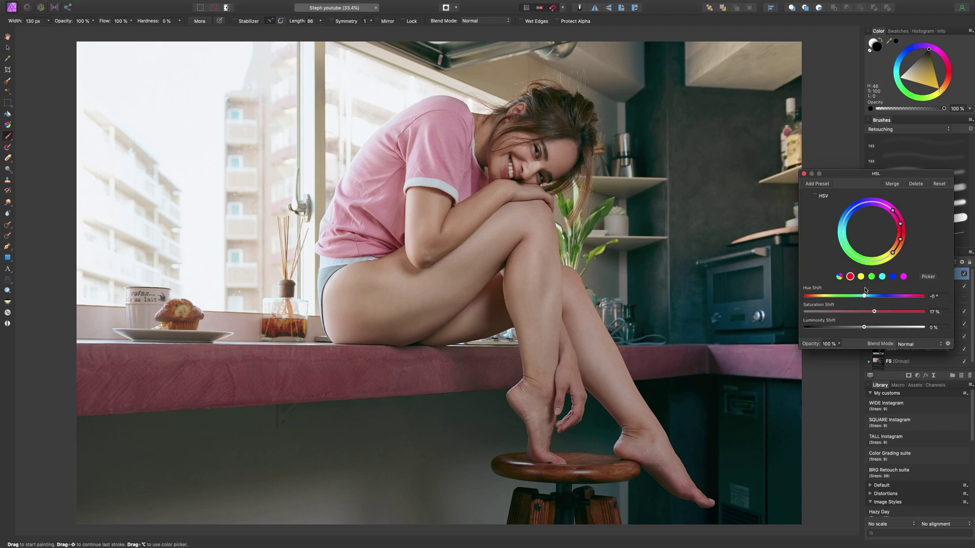
mouse_move(864, 298)
mouse_down()
mouse_move(823, 299)
mouse_move(892, 299)
mouse_move(864, 298)
mouse_up()
drag(864, 298, 865, 298)
click(804, 174)
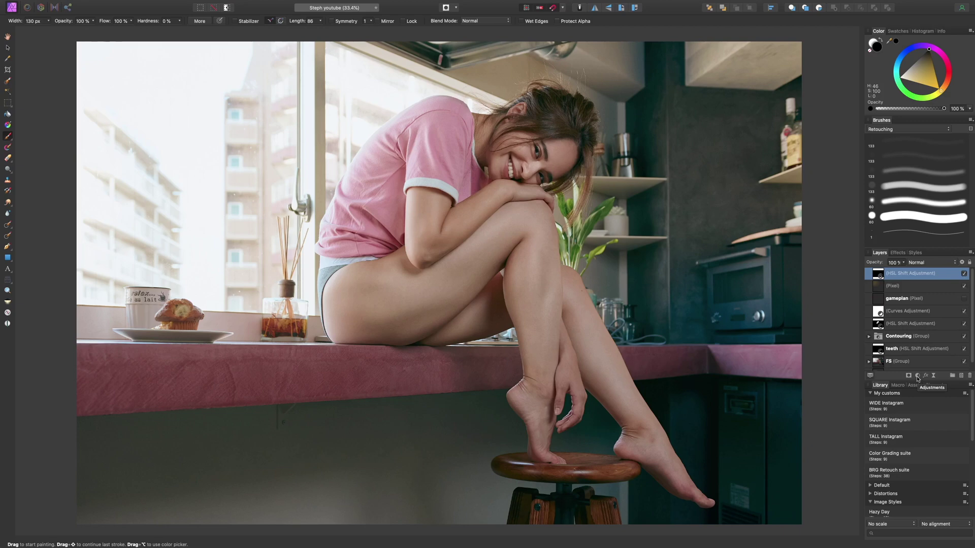
Step: Add a new pixel layer and paint the woman's hair with saturated red
key(super+shift+n)
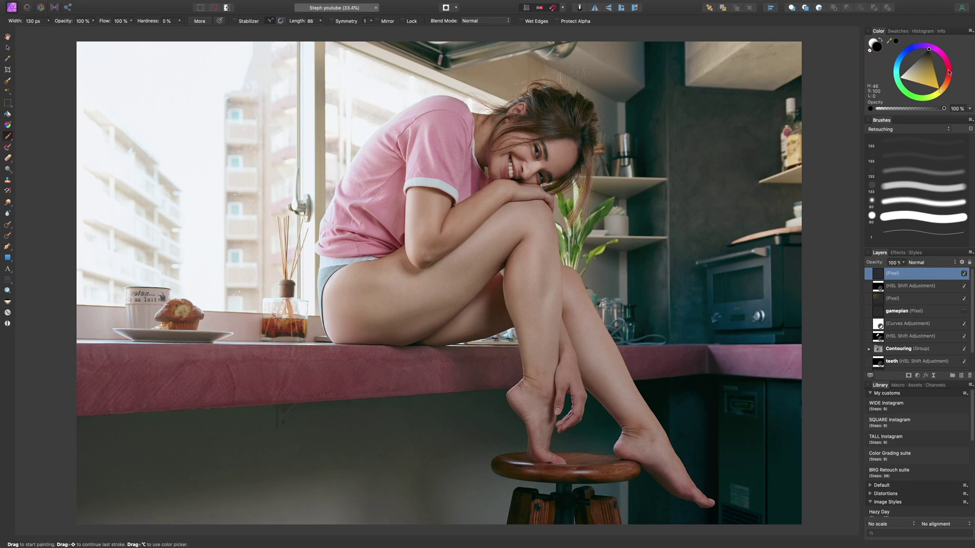
click(949, 72)
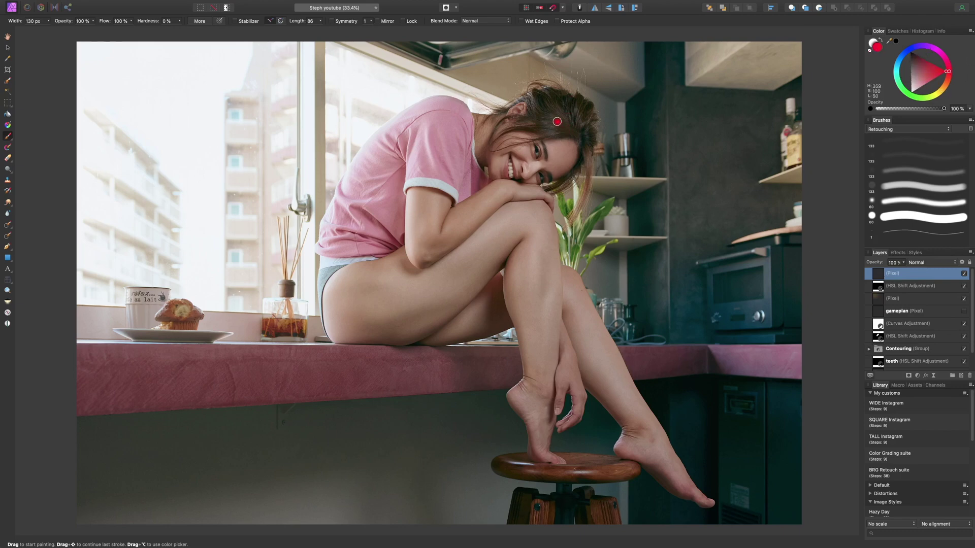
mouse_move(557, 121)
mouse_down()
mouse_move(541, 103)
mouse_move(554, 98)
mouse_move(549, 113)
mouse_move(576, 107)
mouse_move(581, 128)
mouse_move(539, 125)
mouse_move(542, 91)
mouse_move(573, 102)
mouse_move(575, 92)
mouse_move(588, 110)
mouse_move(589, 155)
mouse_move(564, 126)
mouse_move(533, 124)
mouse_move(534, 104)
mouse_move(520, 99)
mouse_move(557, 134)
mouse_move(573, 130)
mouse_move(584, 141)
mouse_move(587, 161)
mouse_move(550, 190)
mouse_move(587, 162)
mouse_move(565, 224)
mouse_up()
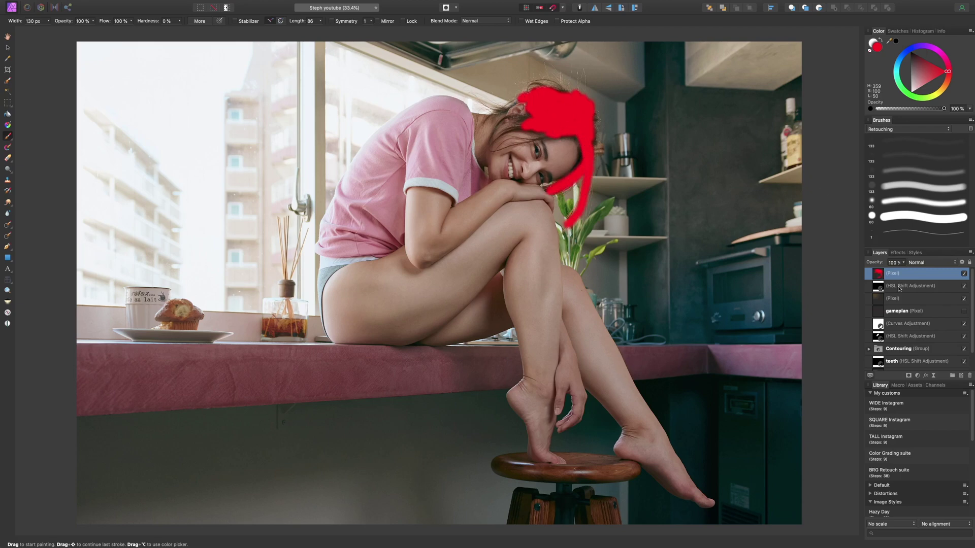
Step: Try blend modes on the red hair layer and set it to Soft Light
click(929, 263)
click(930, 409)
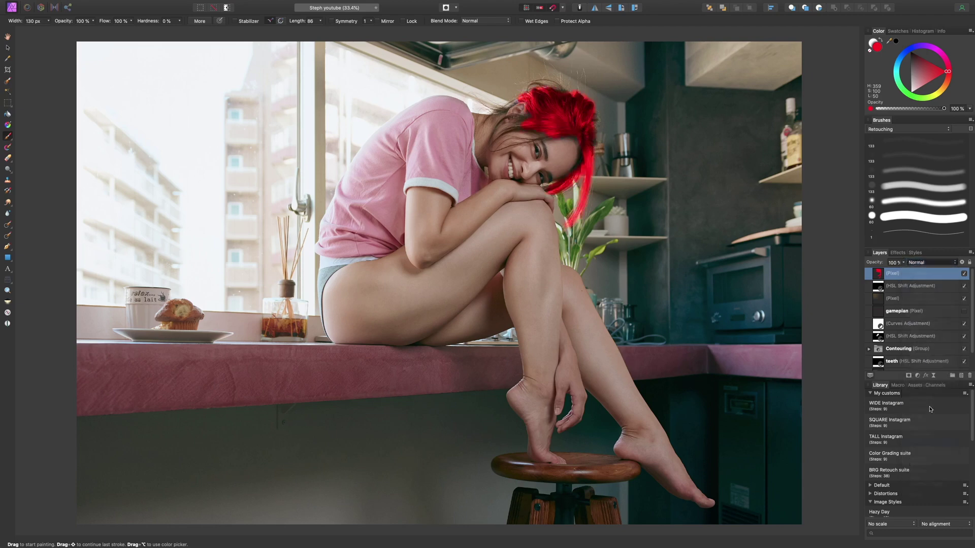
click(935, 262)
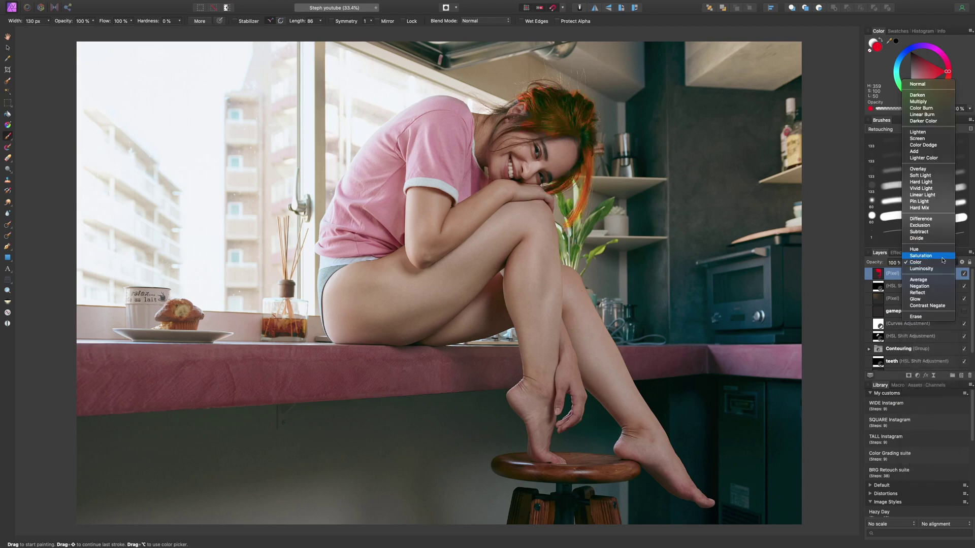
click(946, 176)
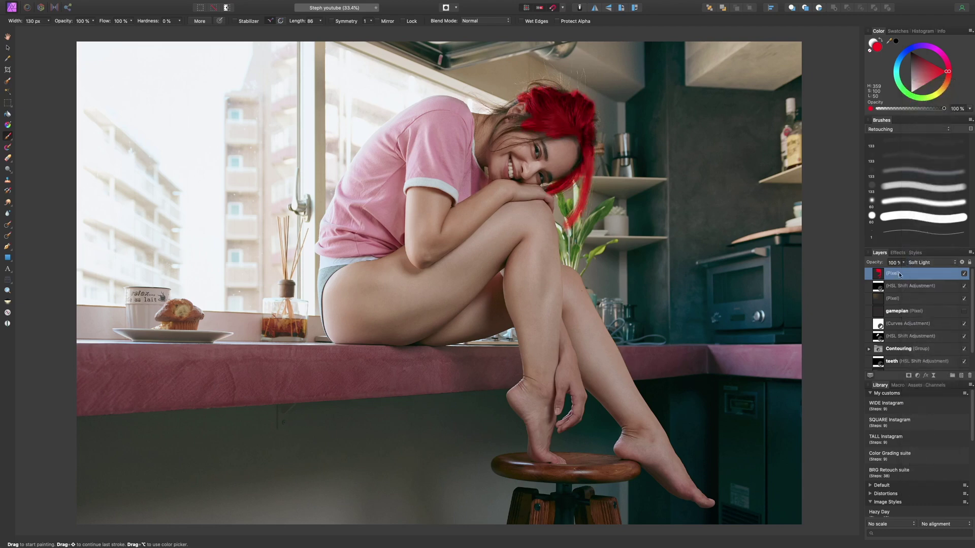
Step: Lower the red hair layer's opacity to 4% and compare the hair with the layer hidden
click(903, 263)
mouse_move(906, 271)
mouse_down()
mouse_move(839, 280)
mouse_move(844, 286)
mouse_up()
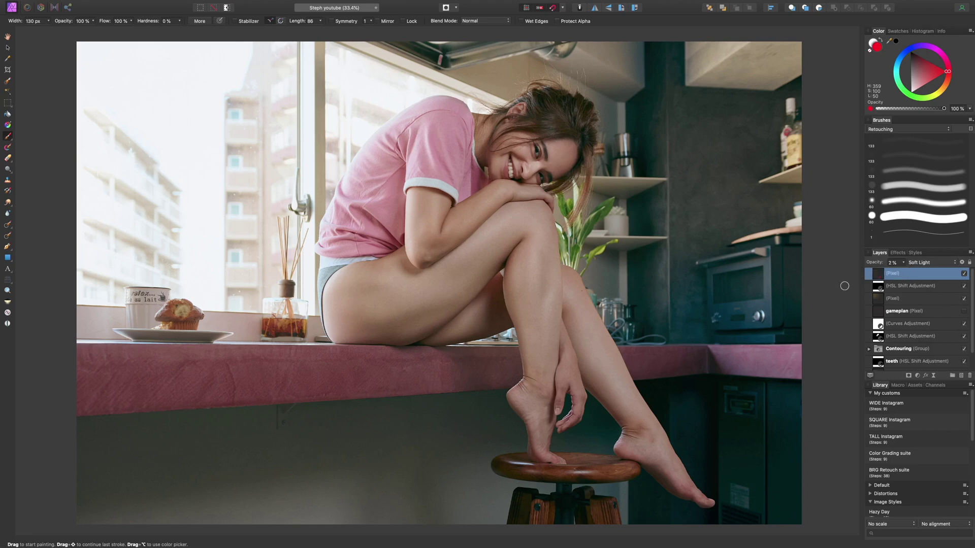
click(903, 263)
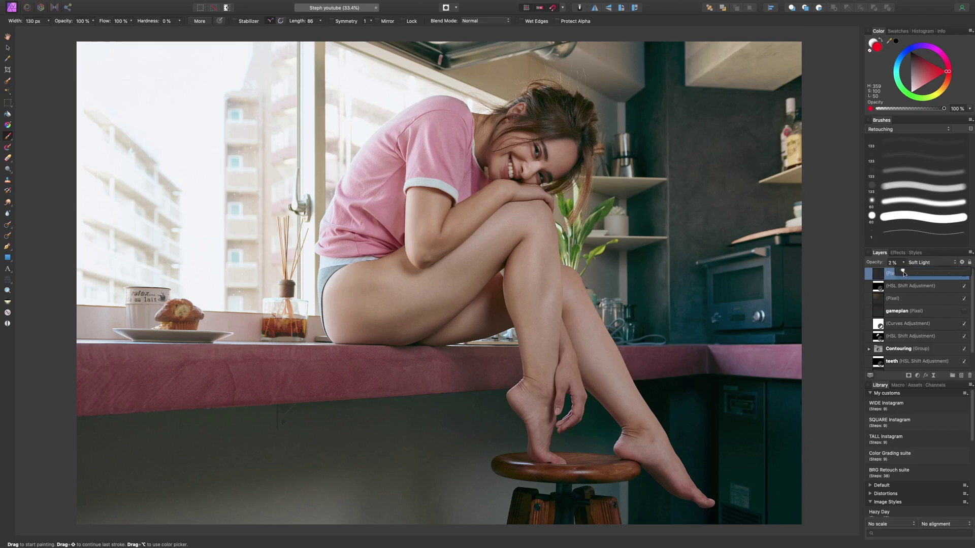
drag(904, 273, 905, 272)
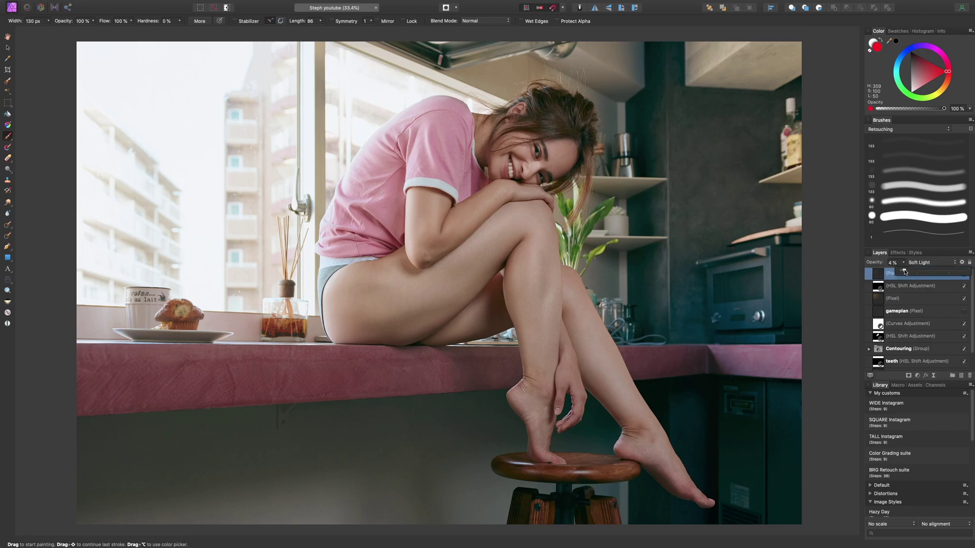
click(970, 283)
click(967, 285)
click(965, 275)
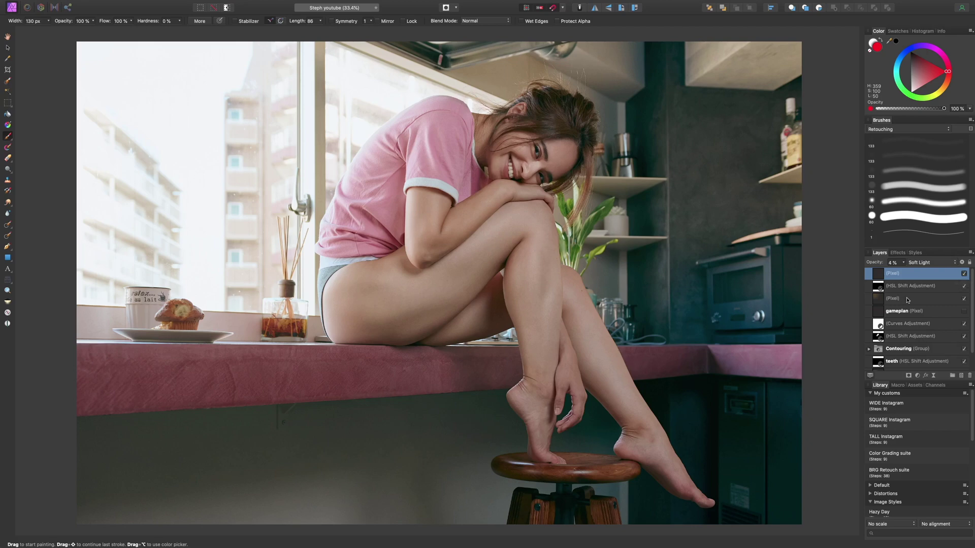
Step: Reopen the Curves adjustment and slightly adjust the shadow part of its master curve
scroll(908, 301, up, 1)
scroll(909, 301, down, 1)
click(873, 326)
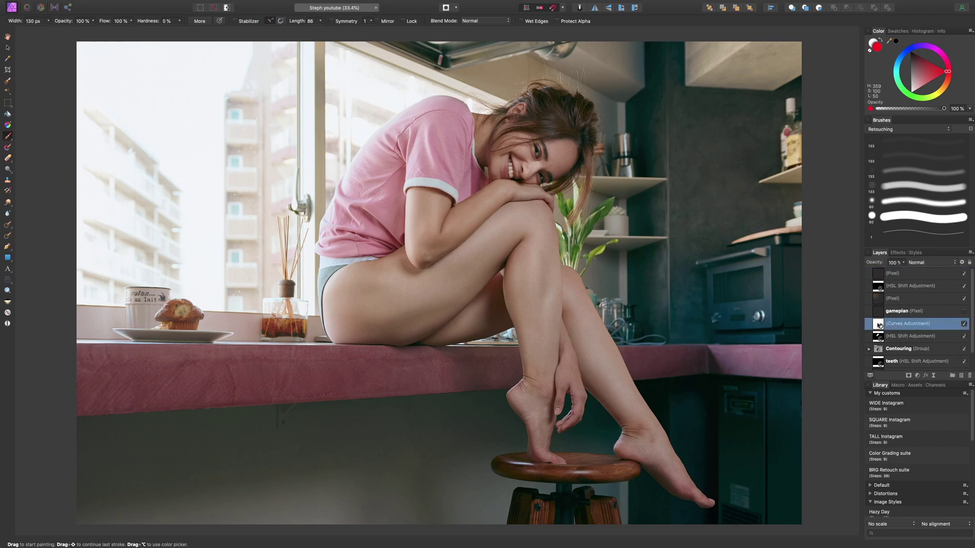
double_click(879, 325)
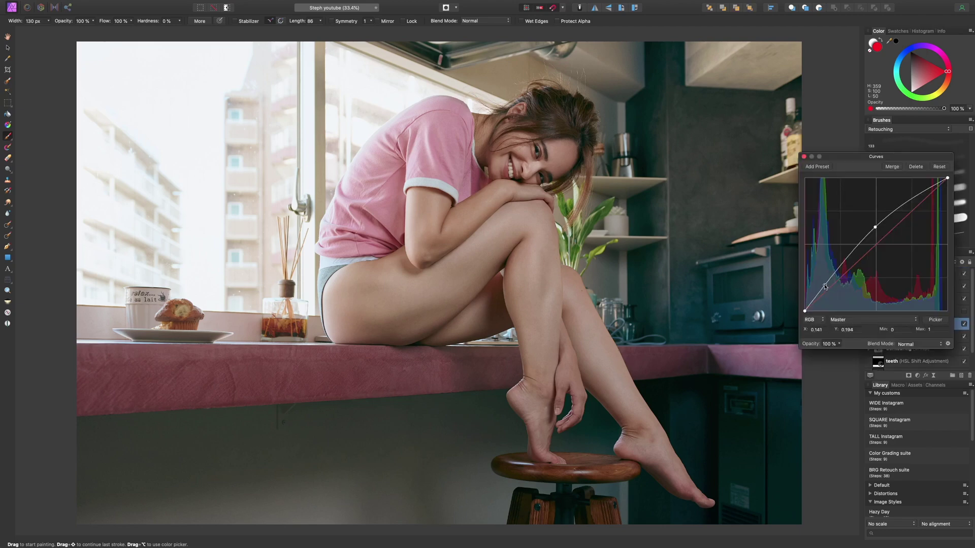
drag(824, 287, 825, 287)
click(804, 157)
scroll(919, 321, down, 1)
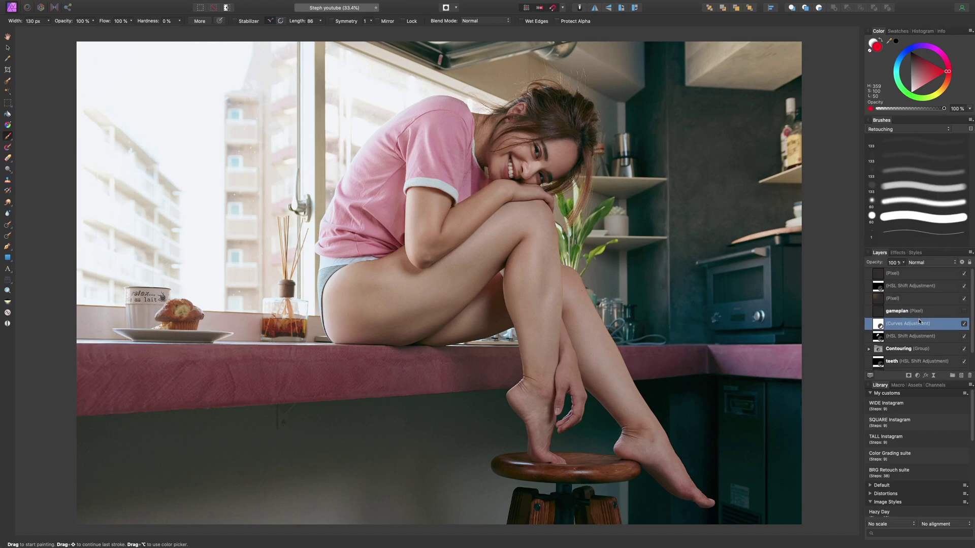
Step: Select all visible layers above the background and toggle their visibility to compare the retouch with the original photo
key(alt+super+a)
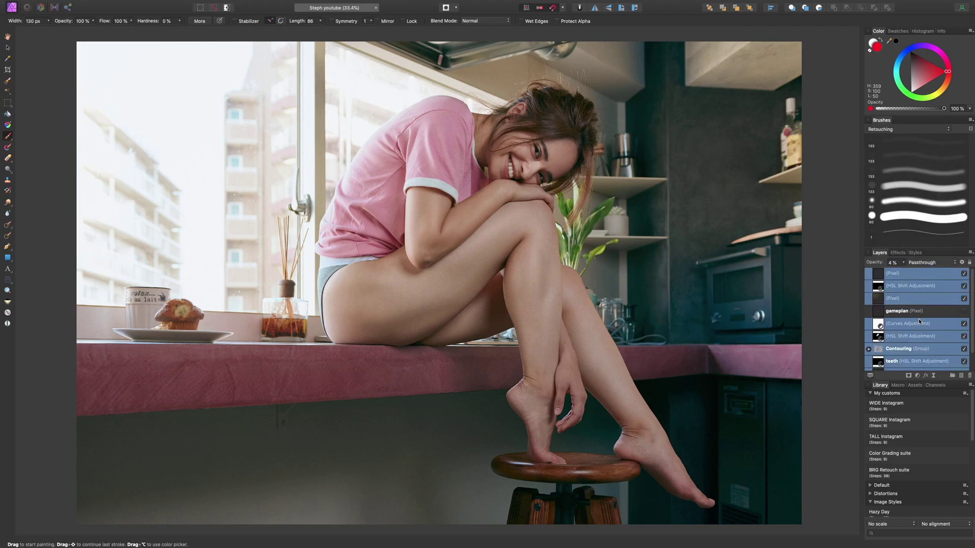
scroll(915, 321, down, 4)
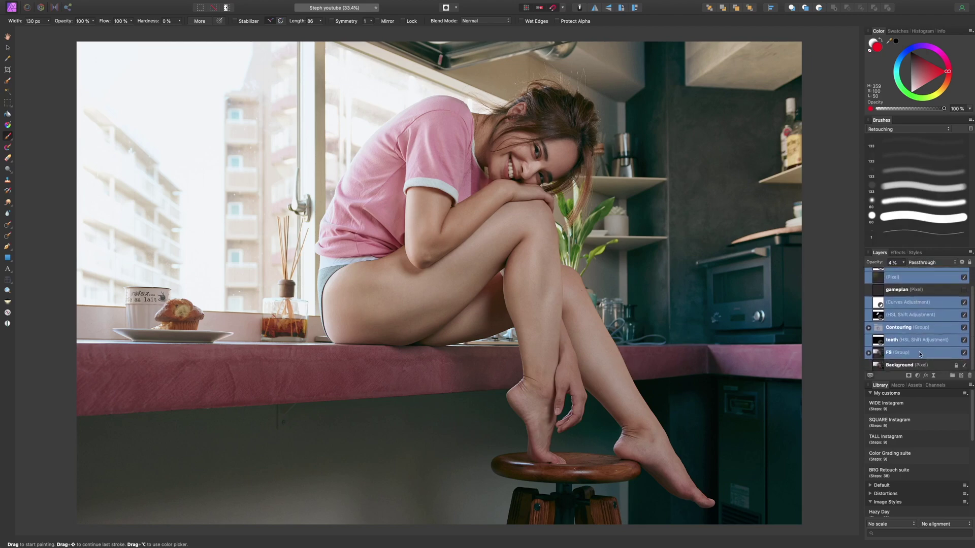
scroll(918, 352, up, 4)
click(964, 275)
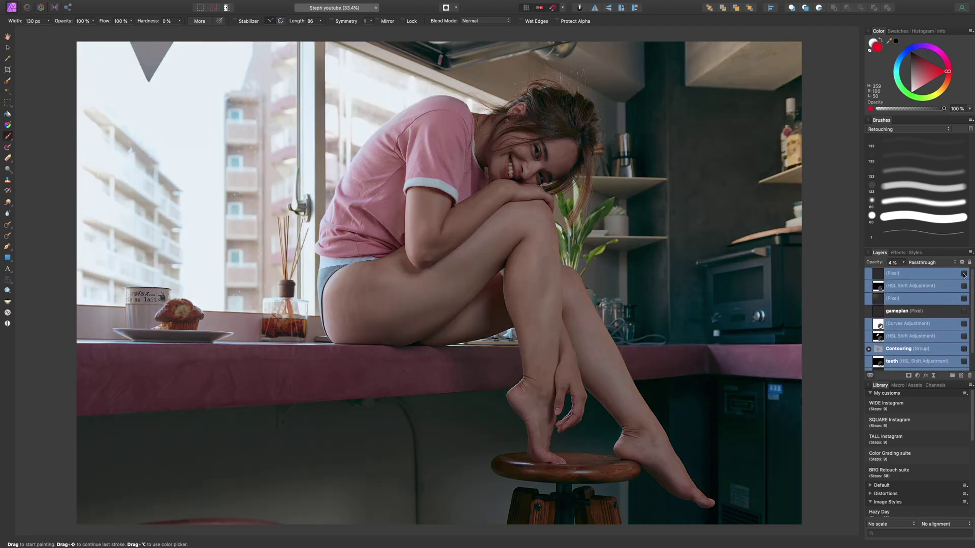
click(964, 275)
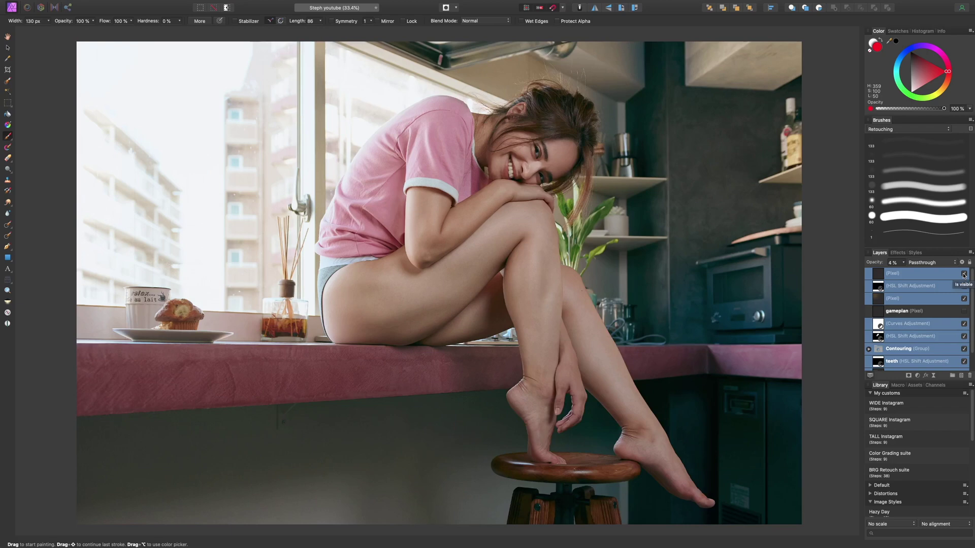